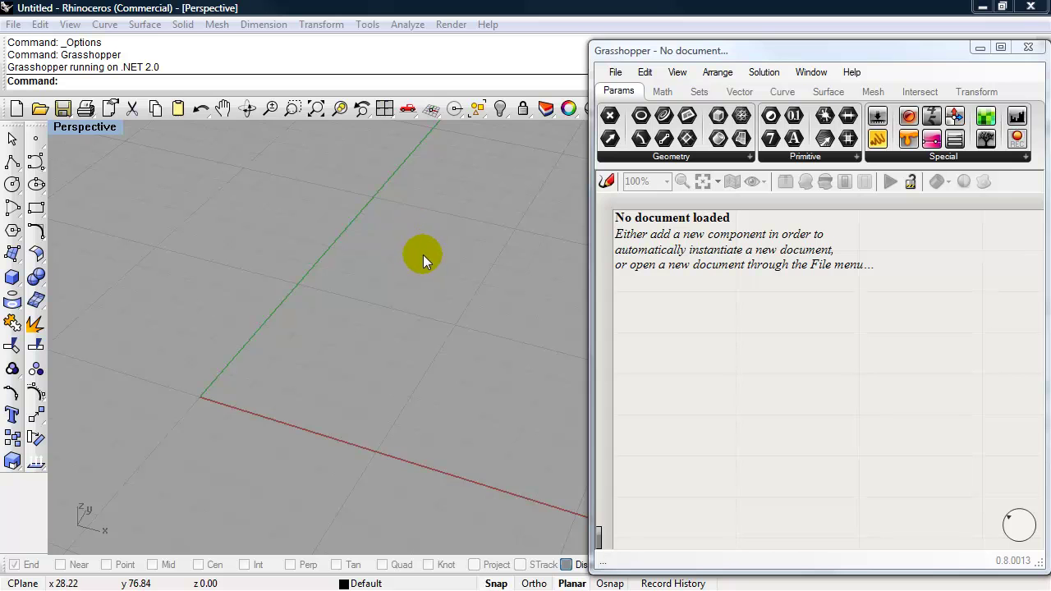
Start a freeform curve and place its first four control points around the origin.
right_drag(417, 266, 535, 218)
right_drag(407, 274, 410, 285)
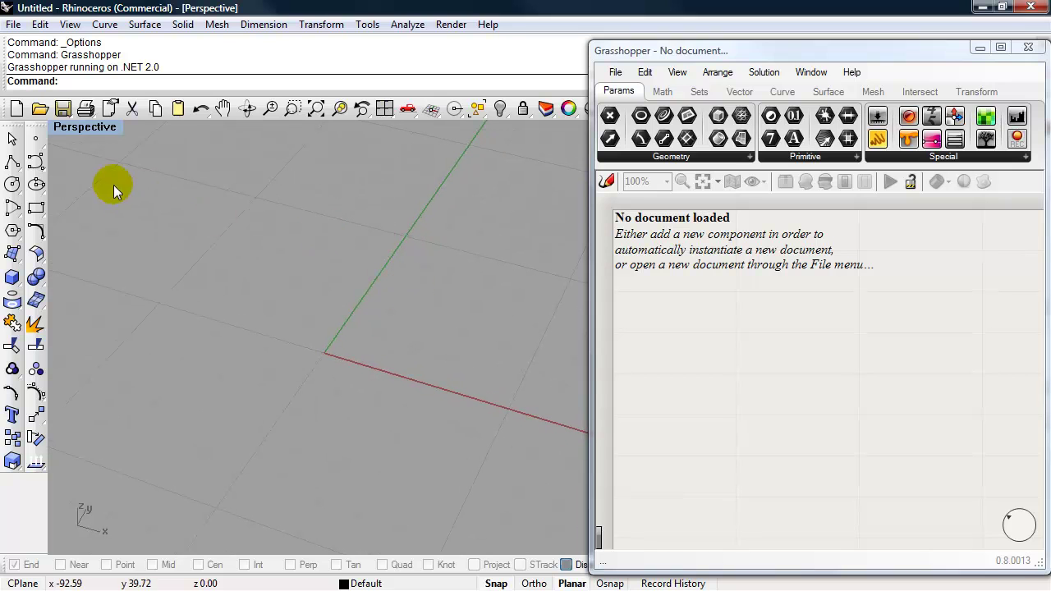
click(36, 161)
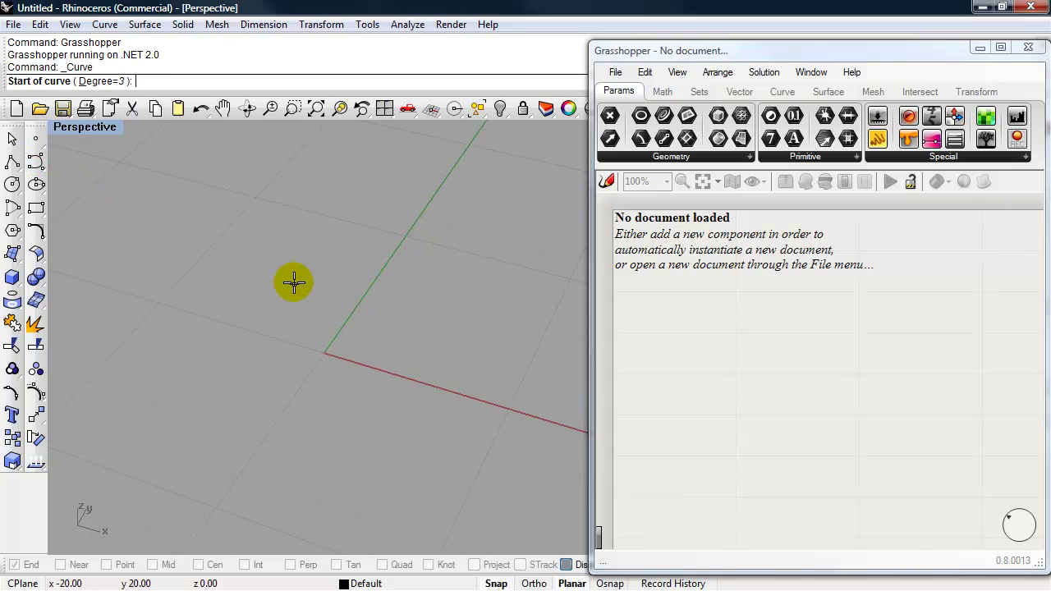
click(239, 216)
click(316, 169)
click(524, 174)
click(542, 251)
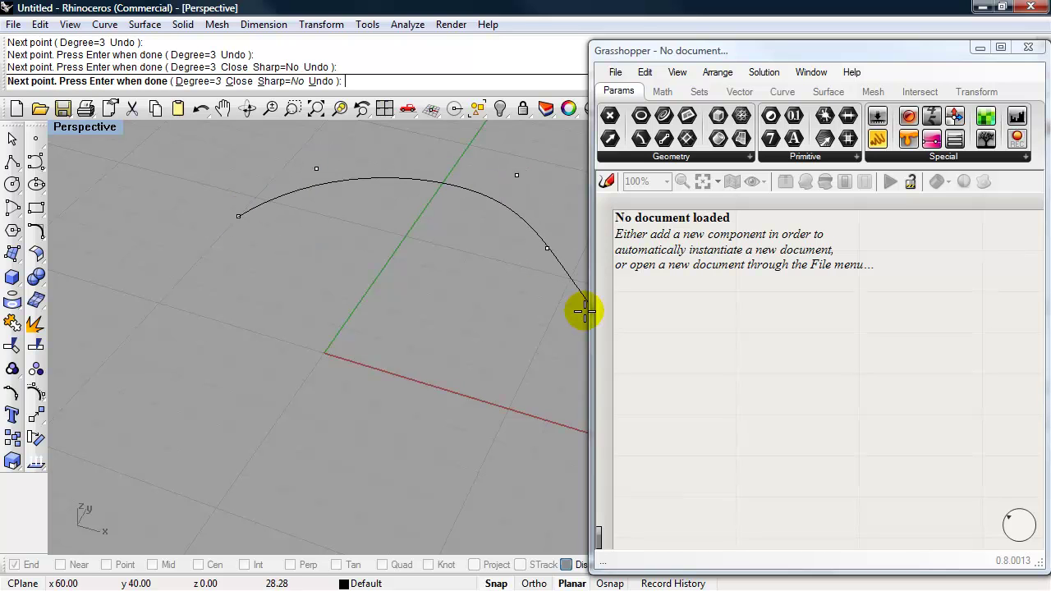
Add five more control points around the loop and close the curve at its start point.
shift+right_drag(582, 304, 474, 287)
click(524, 300)
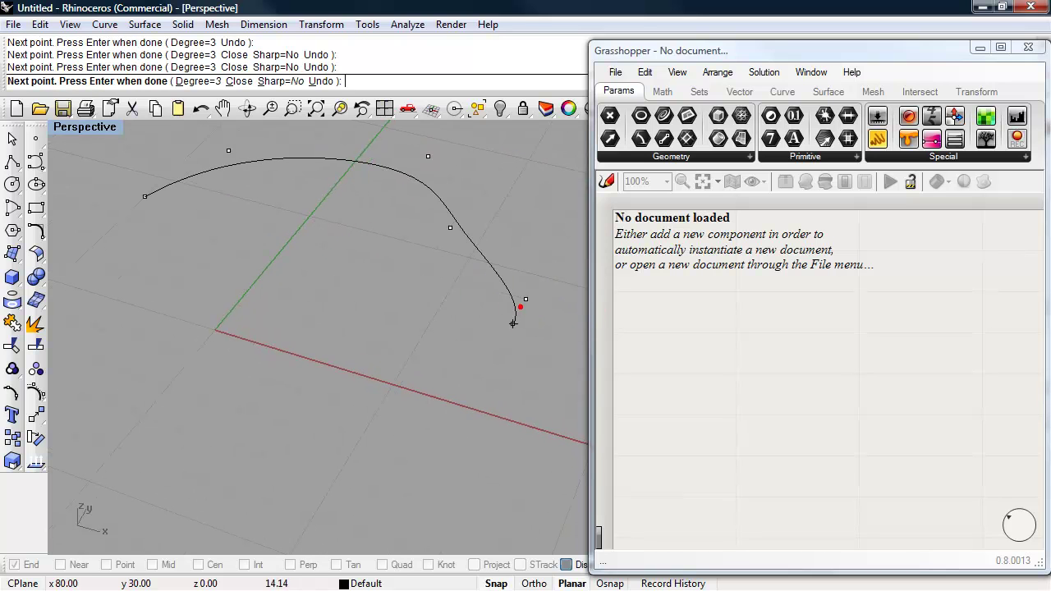
click(528, 416)
click(376, 495)
click(337, 334)
click(125, 334)
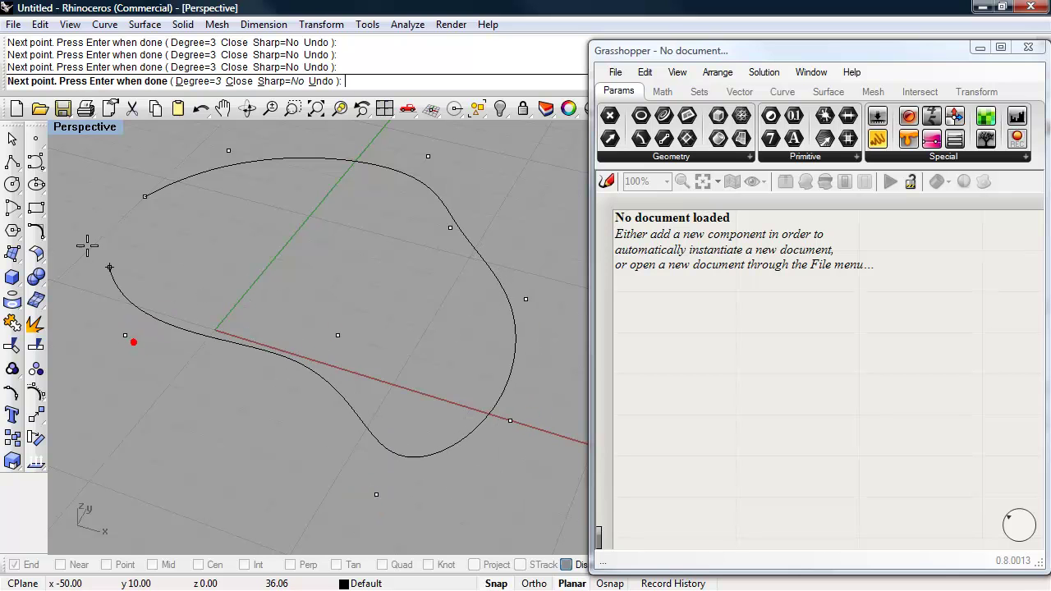
click(135, 197)
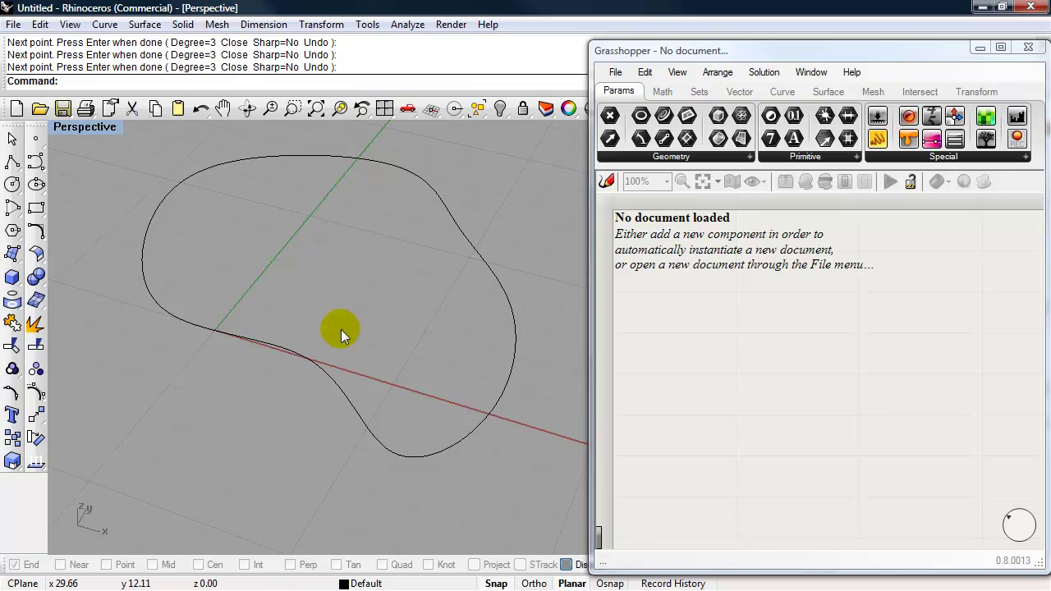
Set the construction plane to world Top and view the closed loop.
mouse_move(344, 316)
right_down()
mouse_move(382, 265)
mouse_move(408, 271)
mouse_move(403, 284)
mouse_move(339, 301)
mouse_move(344, 258)
mouse_move(369, 309)
mouse_move(380, 303)
mouse_move(312, 312)
mouse_move(312, 324)
mouse_move(375, 305)
right_up()
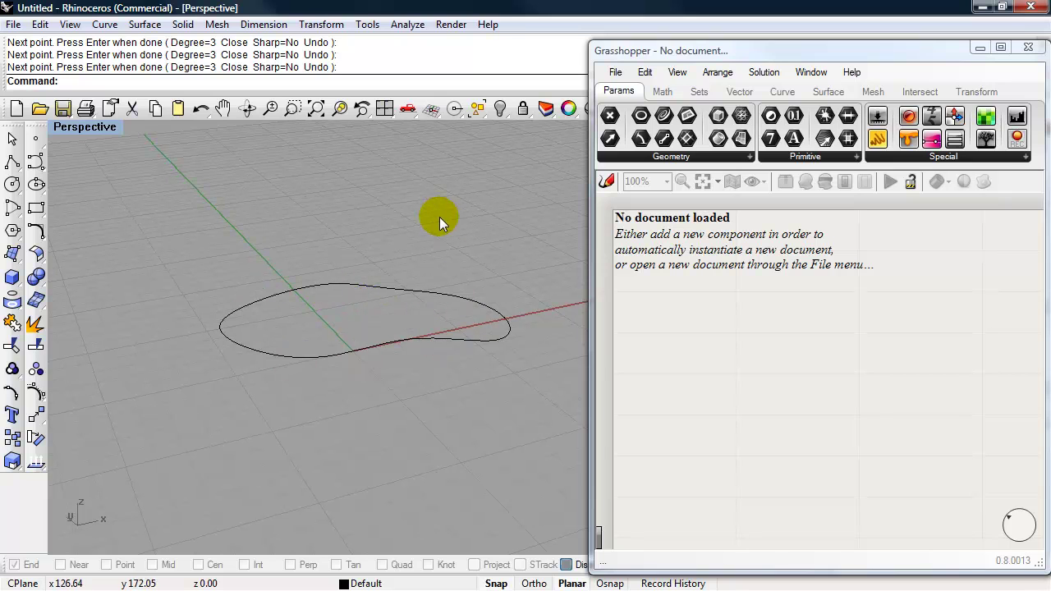
key(F5)
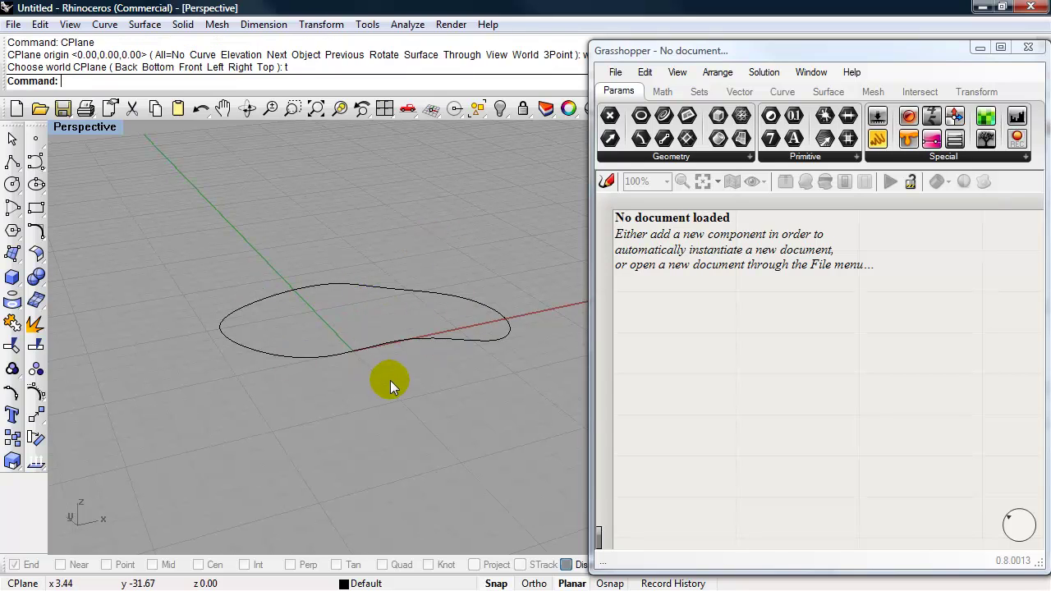
shift+right_drag(404, 381, 409, 384)
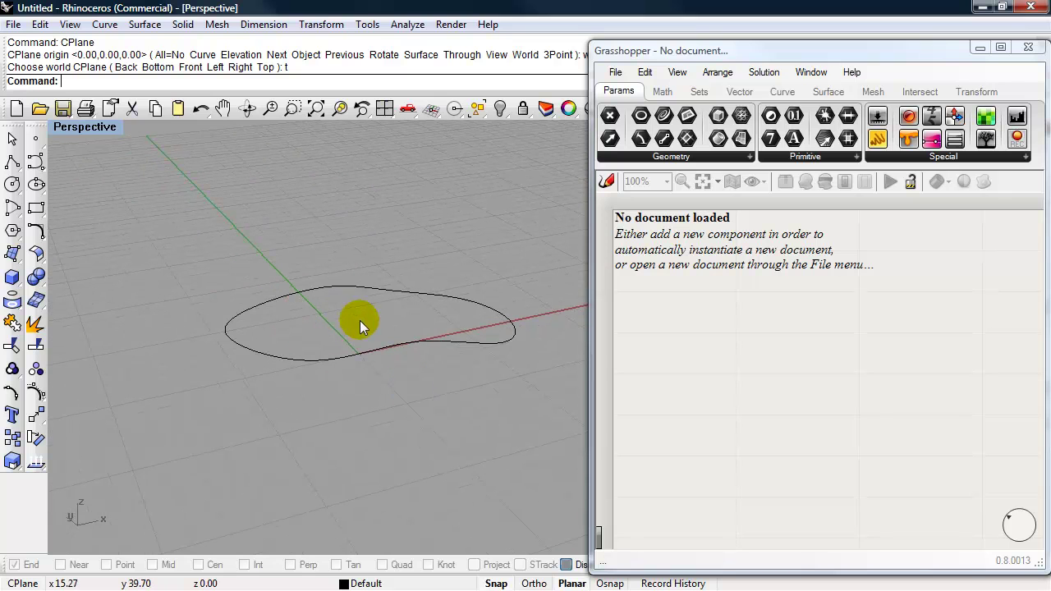
right_drag(442, 381, 337, 401)
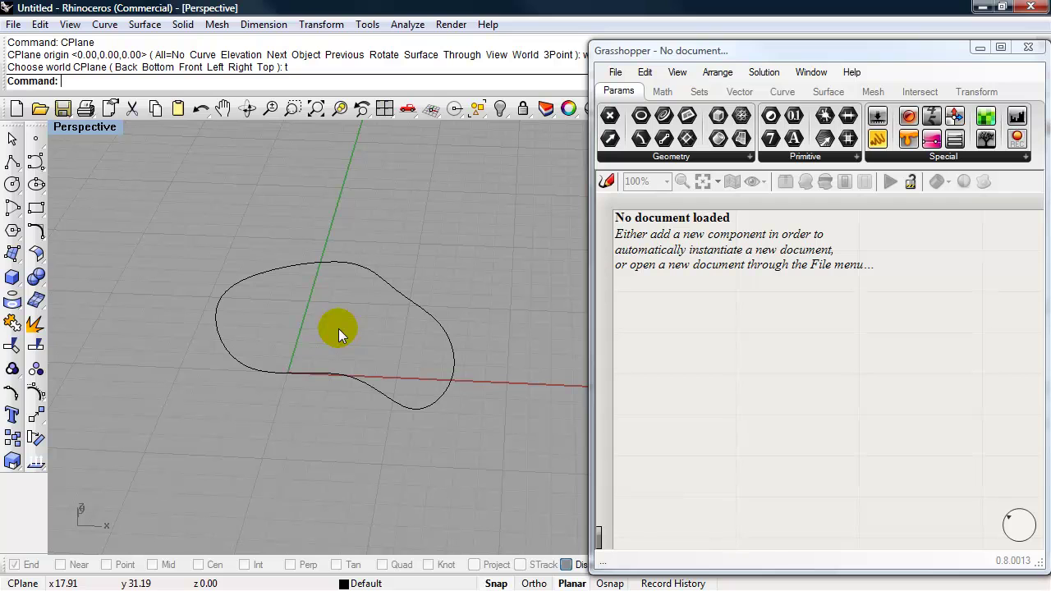
Draw a small-radius circle centred inside the blob loop.
text(Circle)
key(Return)
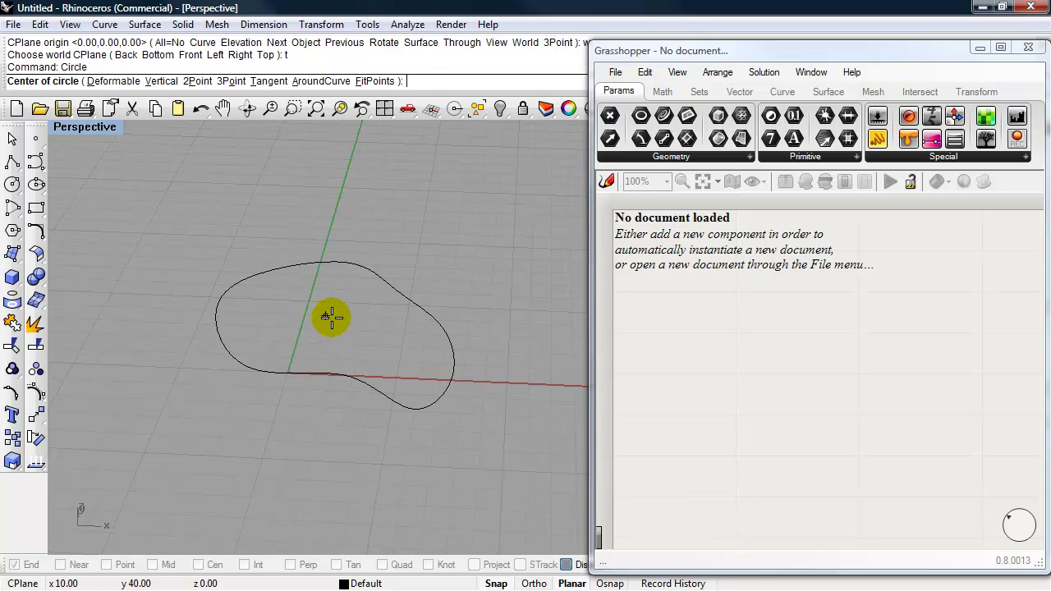
click(327, 317)
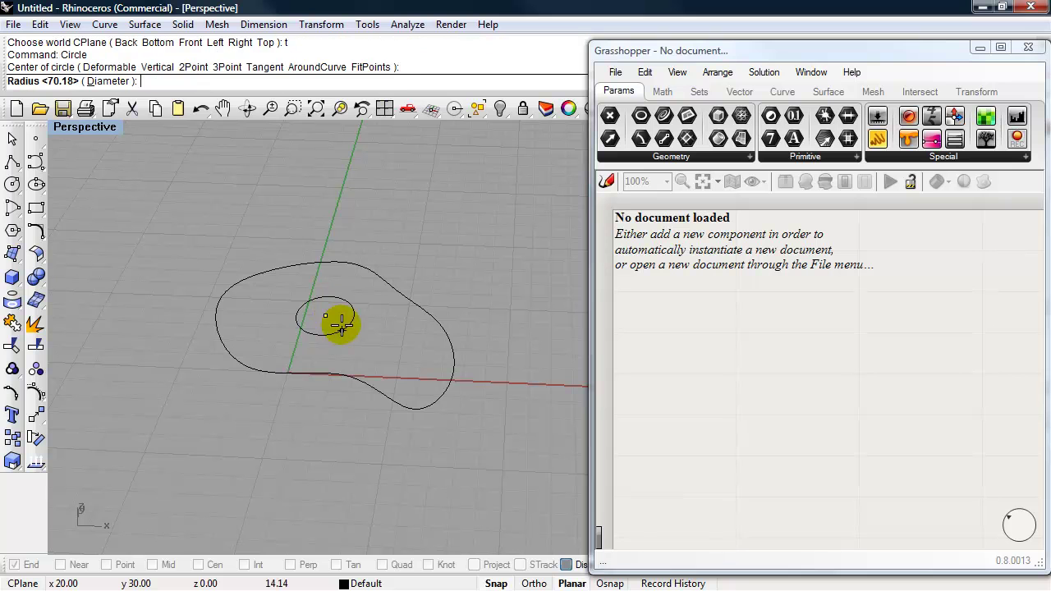
click(338, 323)
right_drag(318, 444, 429, 402)
Set the construction plane to world Front with the CPlane command.
text(CPlane)
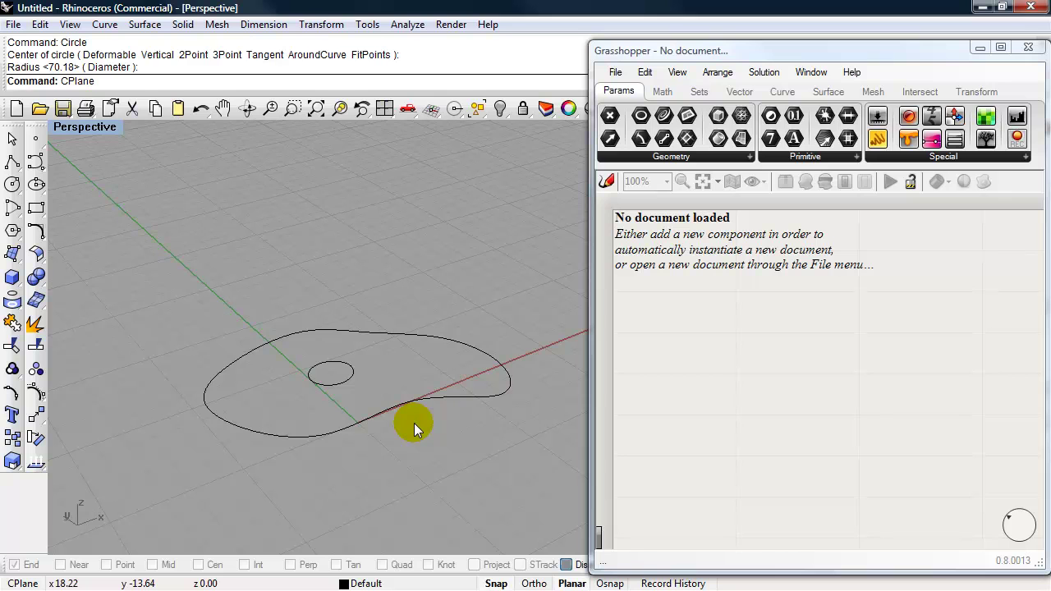
key(Return)
text(w)
key(Return)
text(f)
key(Return)
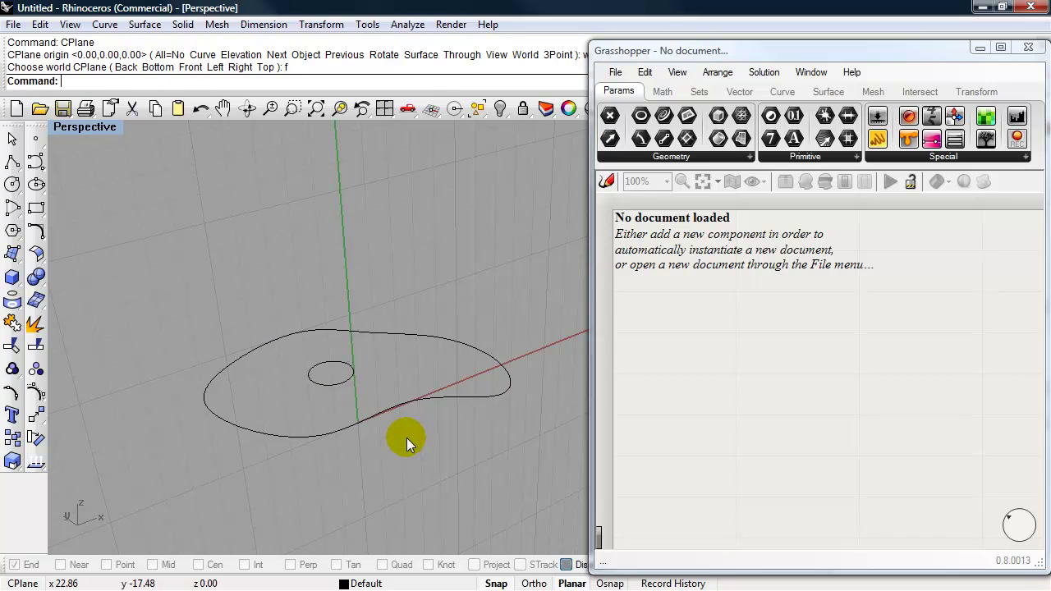
Copy the loop and circle about 50 units straight up, based on the circle's centre.
drag(412, 444, 296, 352)
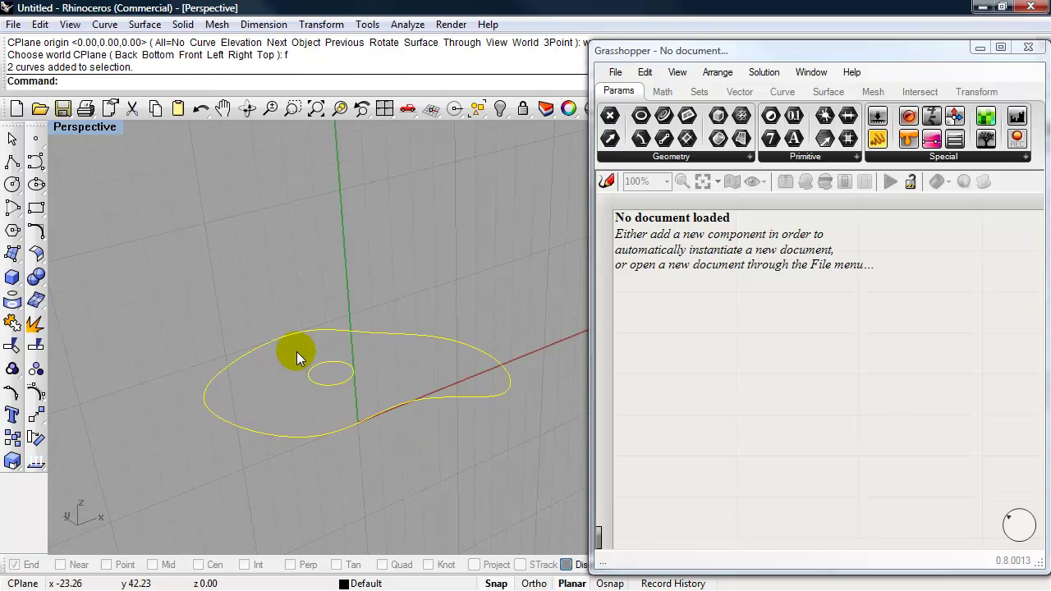
text(copy)
key(Return)
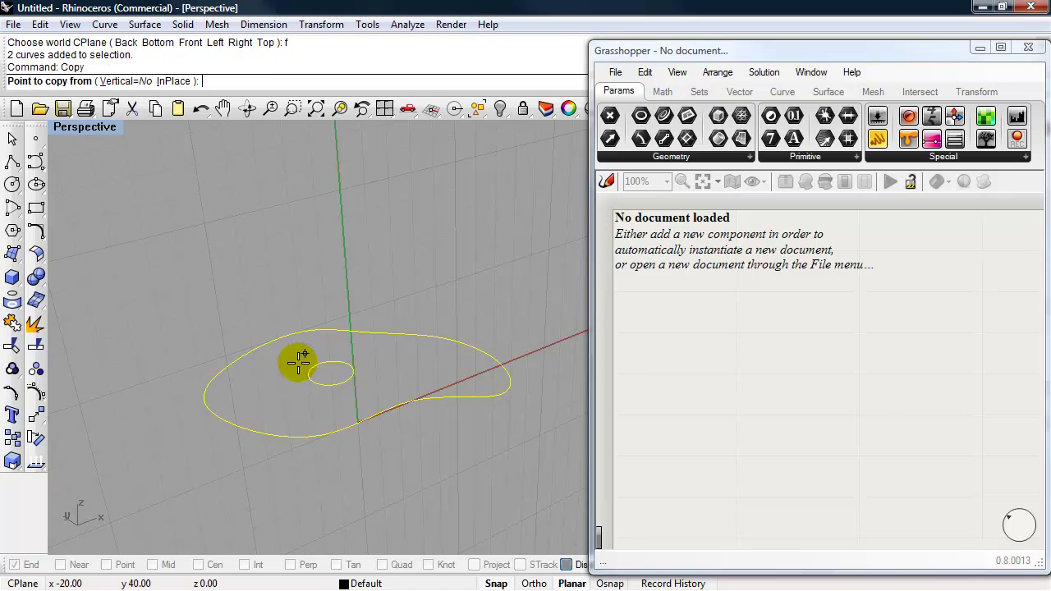
text(ce)
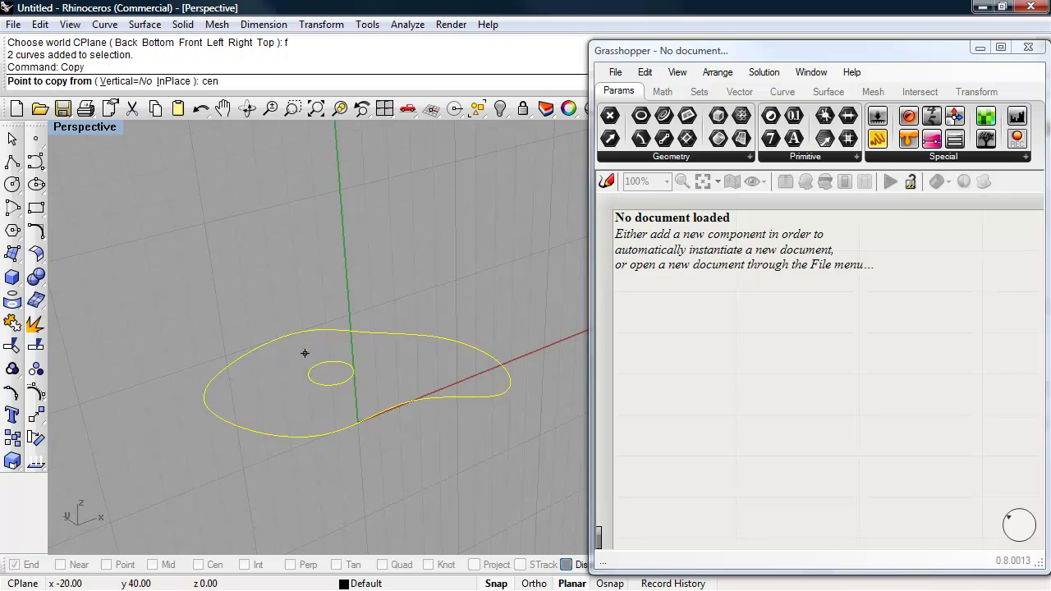
text(n)
key(Return)
click(306, 369)
drag(307, 364, 322, 269)
click(321, 250)
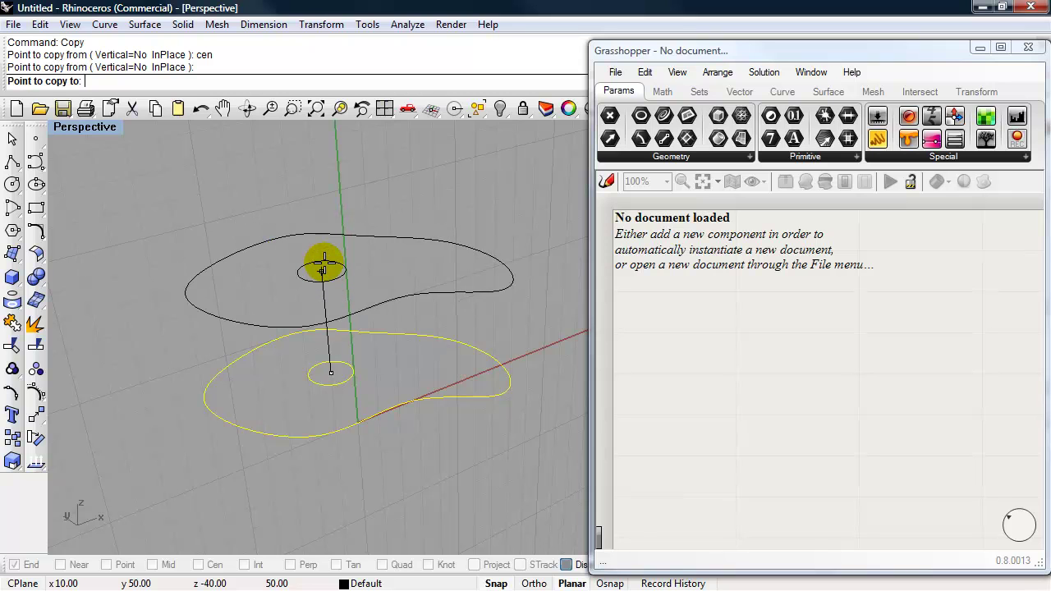
click(323, 269)
key(Escape)
key(Escape)
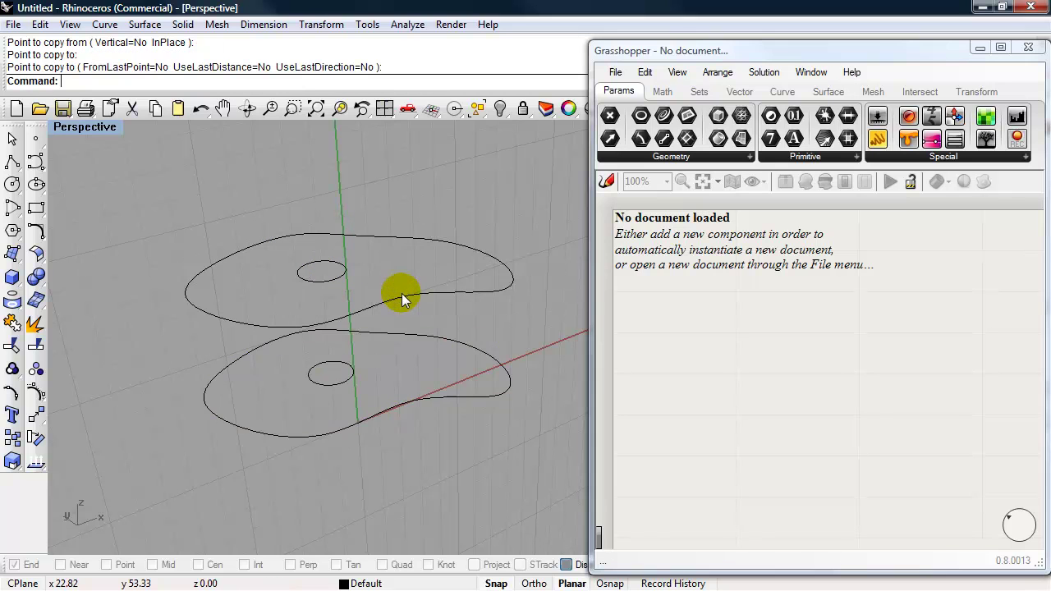
right_drag(444, 347, 394, 353)
Scale the upper outer loop by 0.75 about its inner circle's centre.
drag(406, 182, 359, 235)
text(Scale)
key(Return)
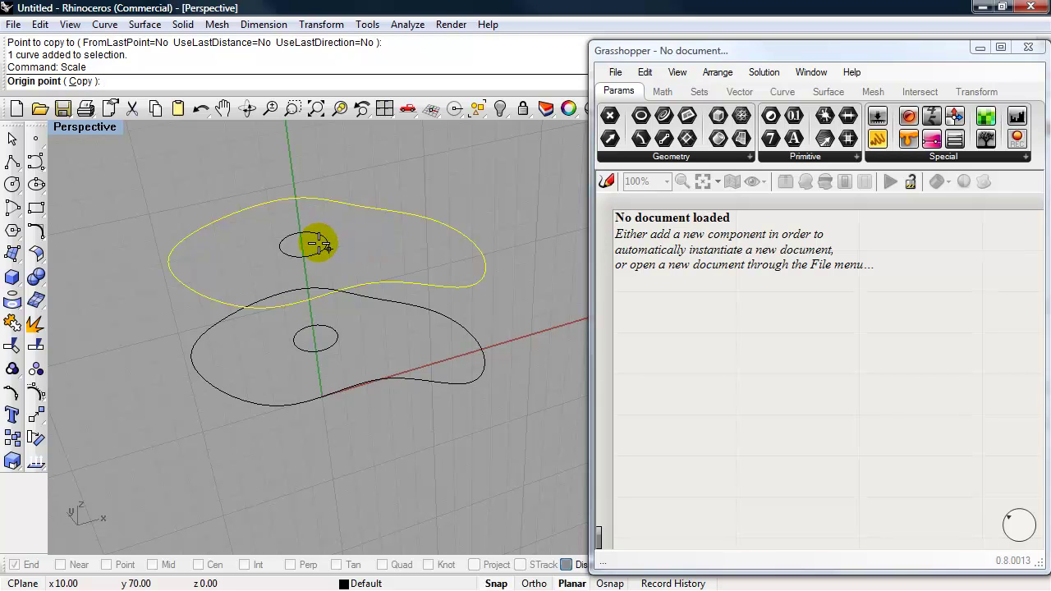
text(cen)
key(Return)
click(327, 246)
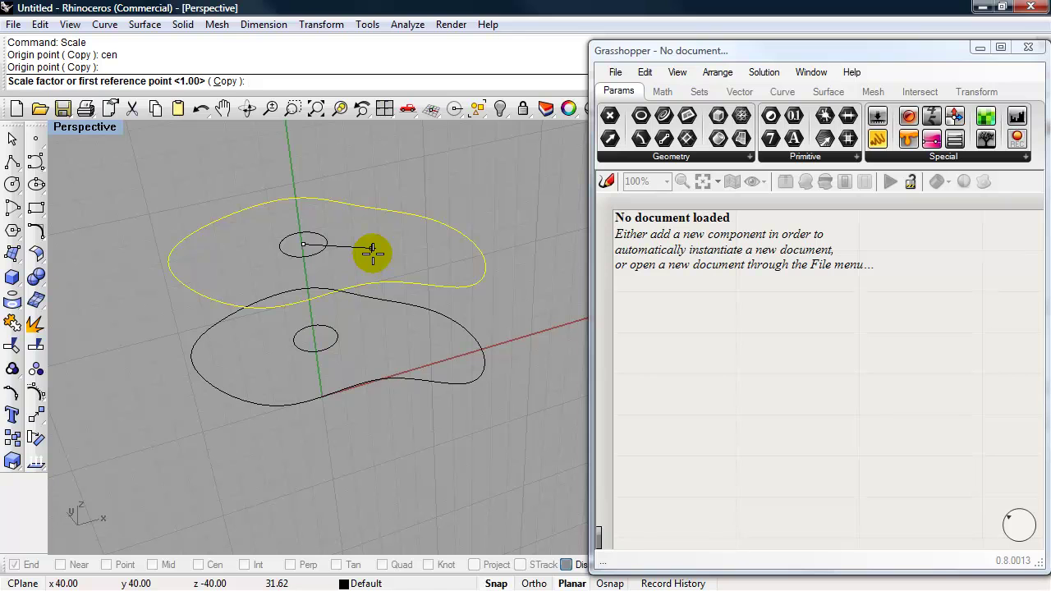
text(.75)
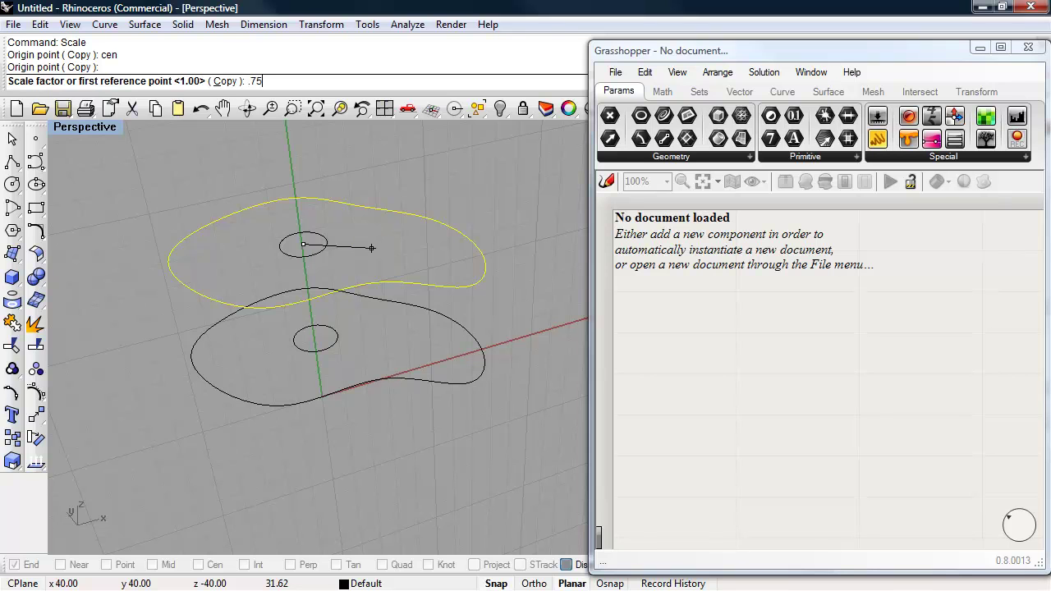
key(Return)
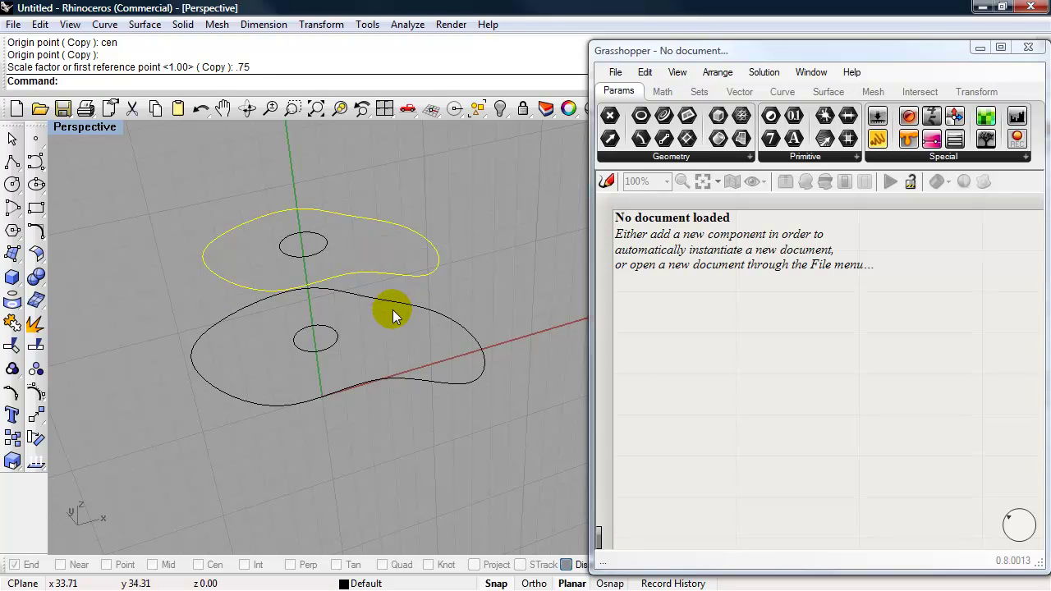
right_drag(391, 328, 343, 382)
Set the construction plane back to world Top with the CPlane command.
text(CPlane)
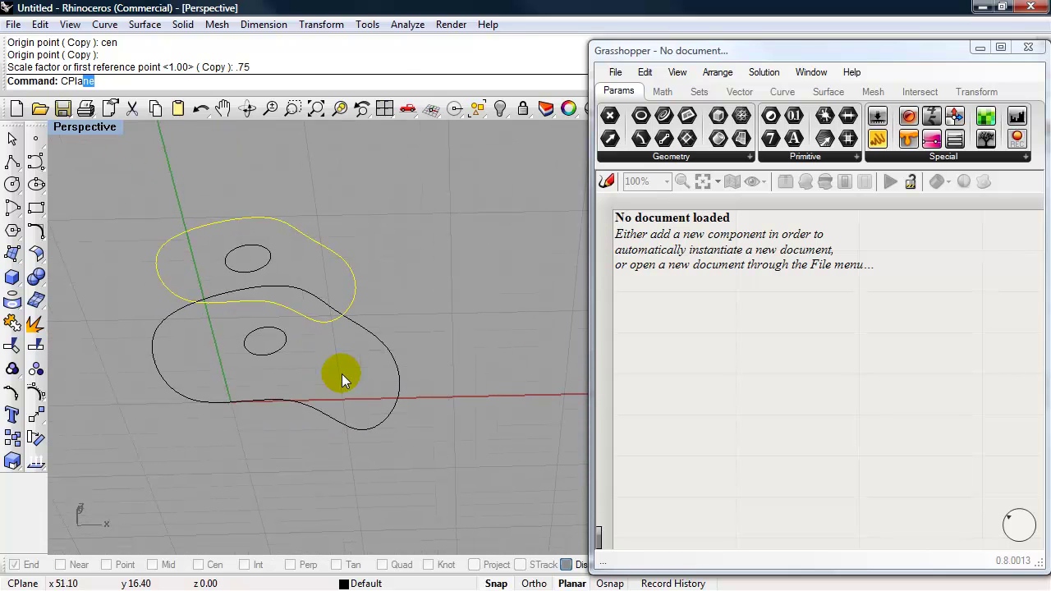
key(Return)
text(w)
key(Return)
text(t)
key(Return)
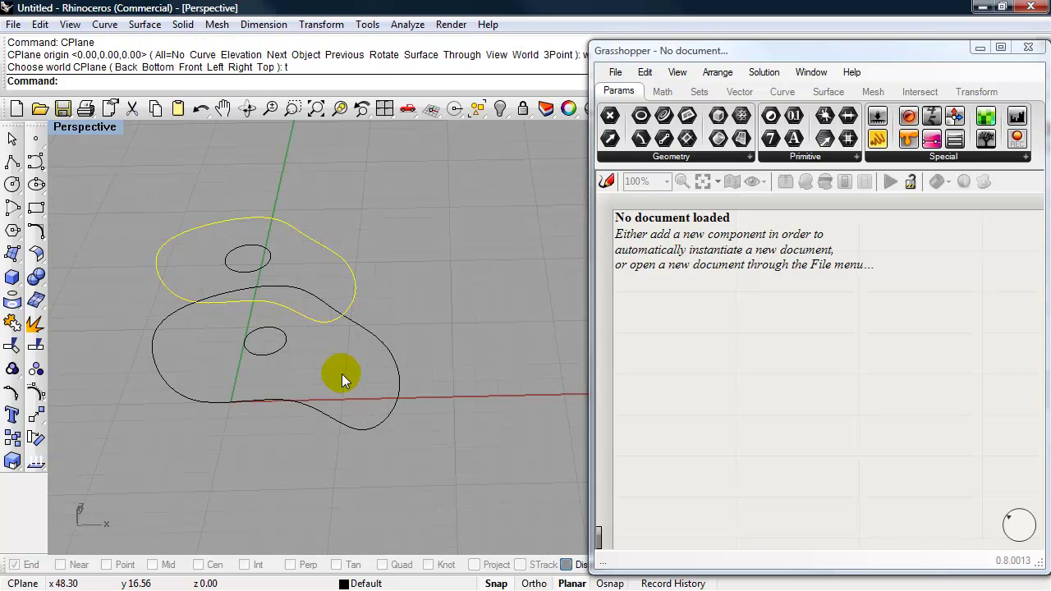
Select the upper loop from a lower viewing angle.
right_drag(300, 447, 371, 386)
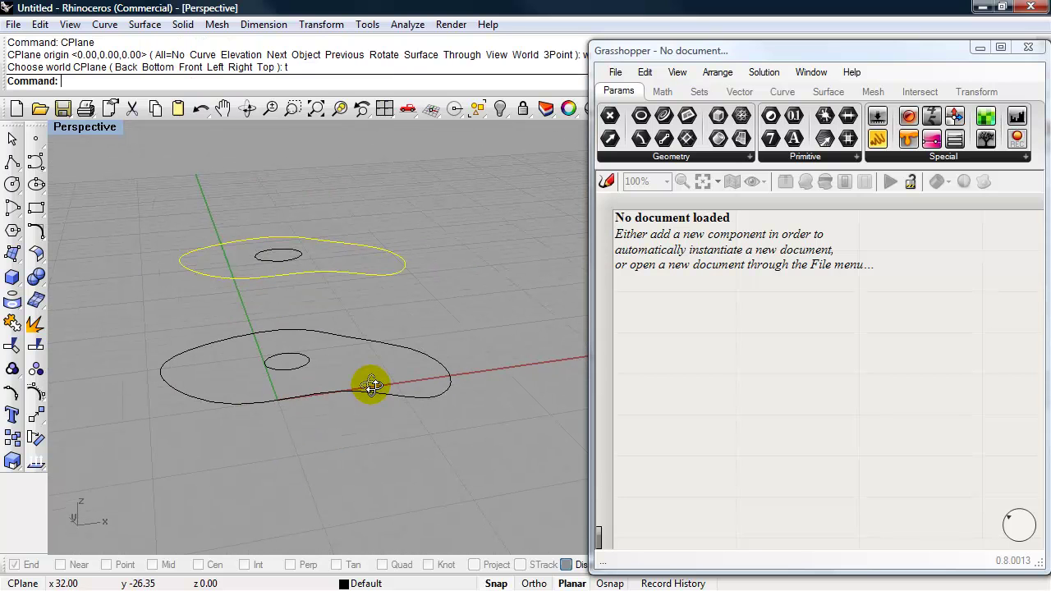
click(370, 340)
click(380, 274)
click(727, 415)
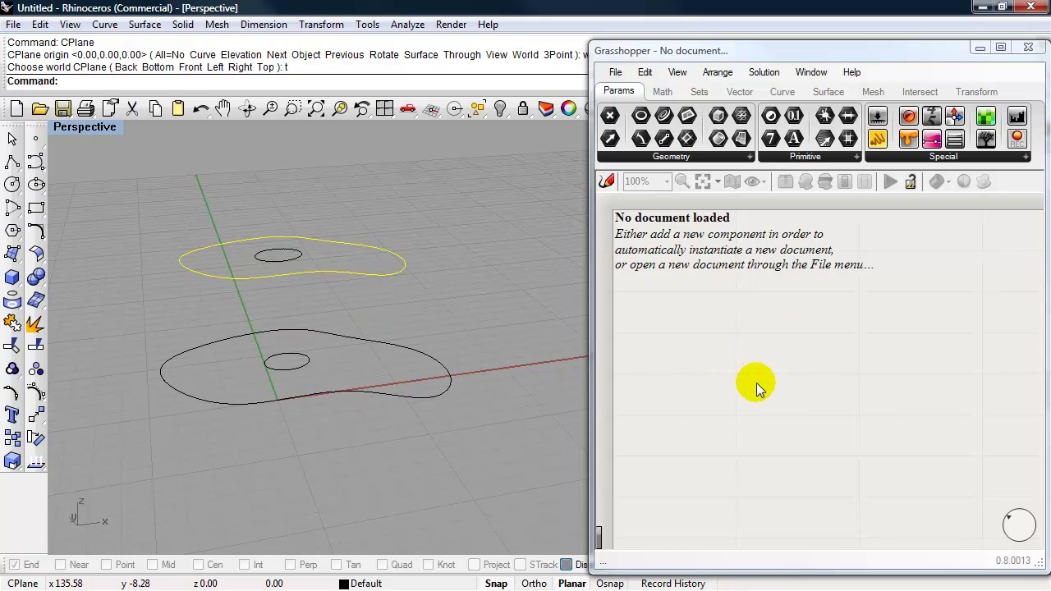
Place a Curve parameter from Params > Geometry on the Grasshopper canvas.
click(749, 155)
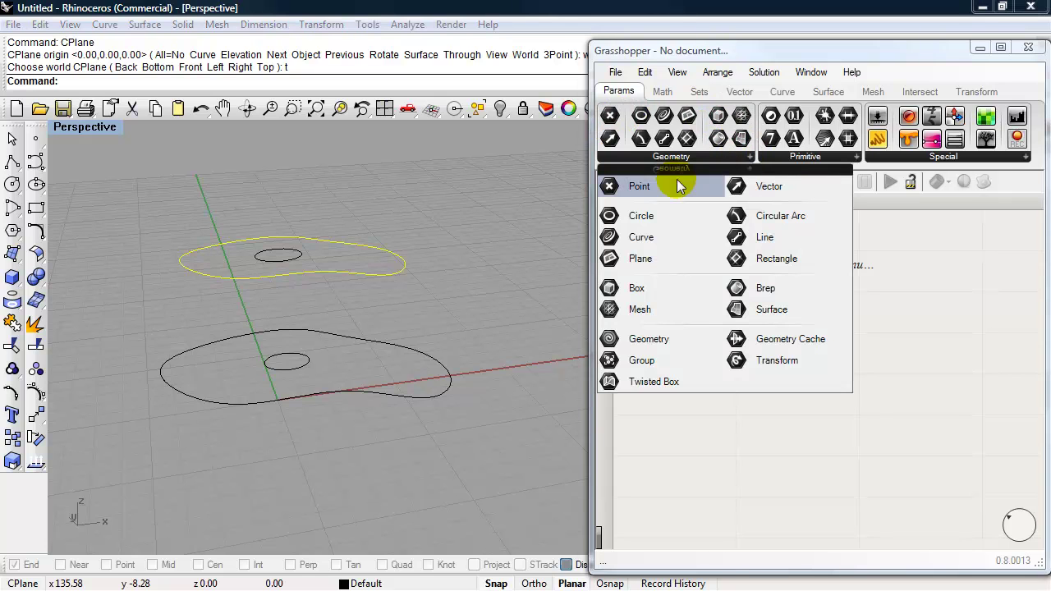
click(636, 236)
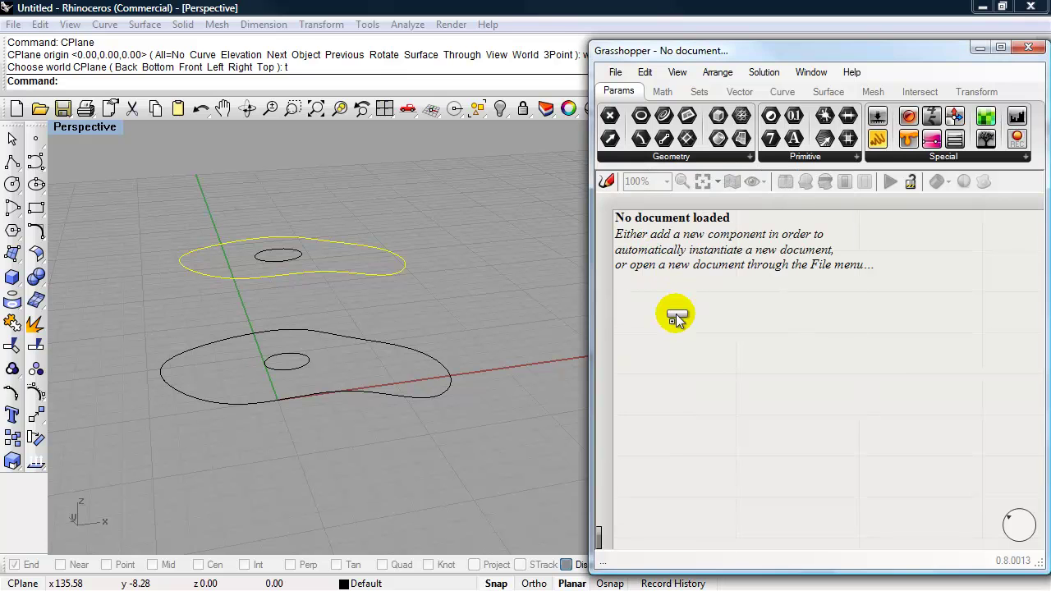
click(678, 298)
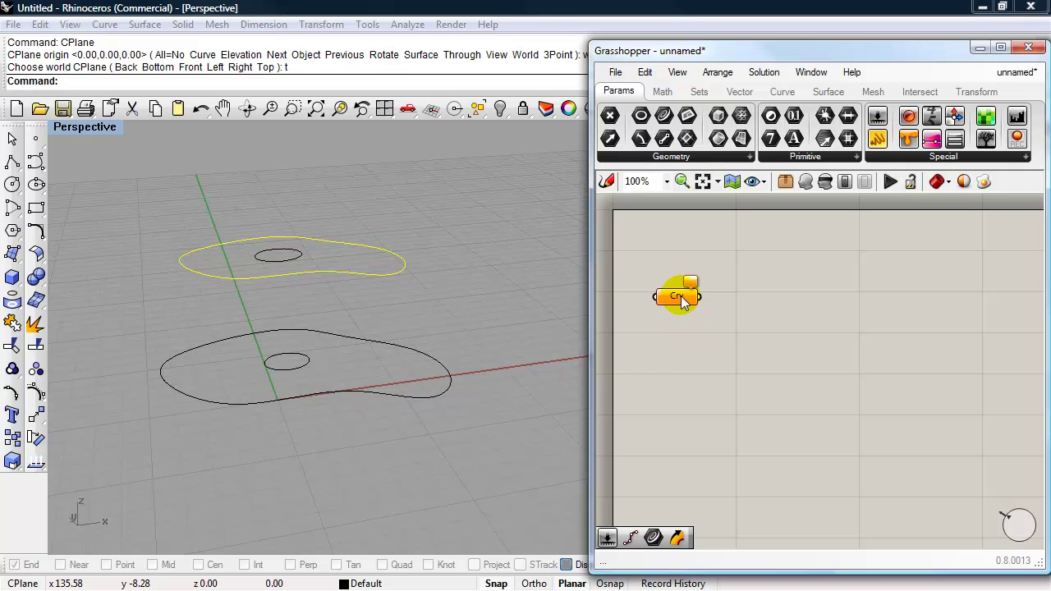
drag(682, 300, 680, 286)
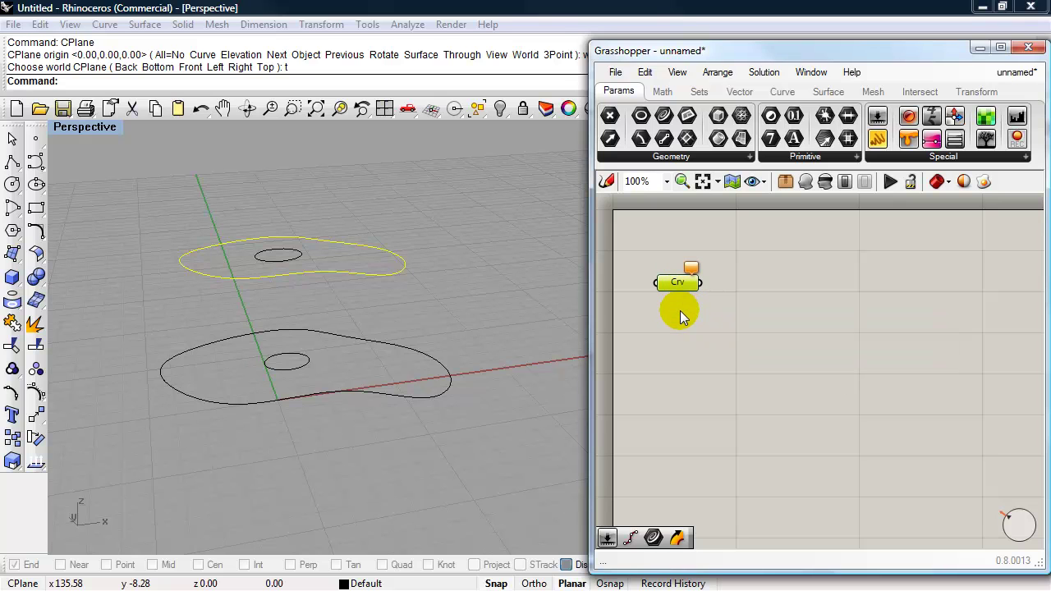
click(507, 301)
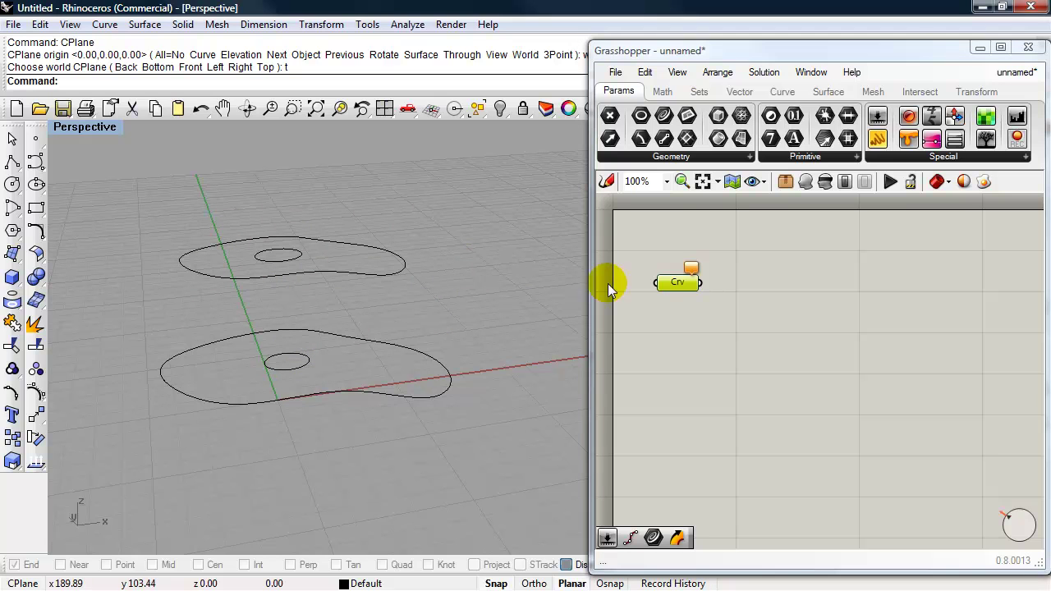
Set the Curve parameter to reference the bottom outer curve.
right_click(666, 285)
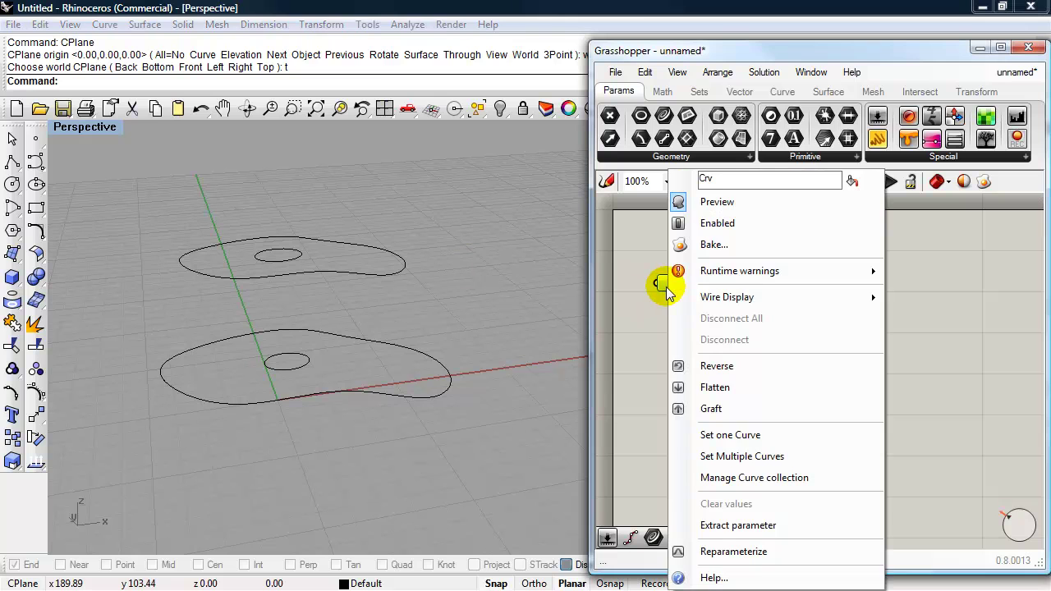
click(749, 440)
click(442, 395)
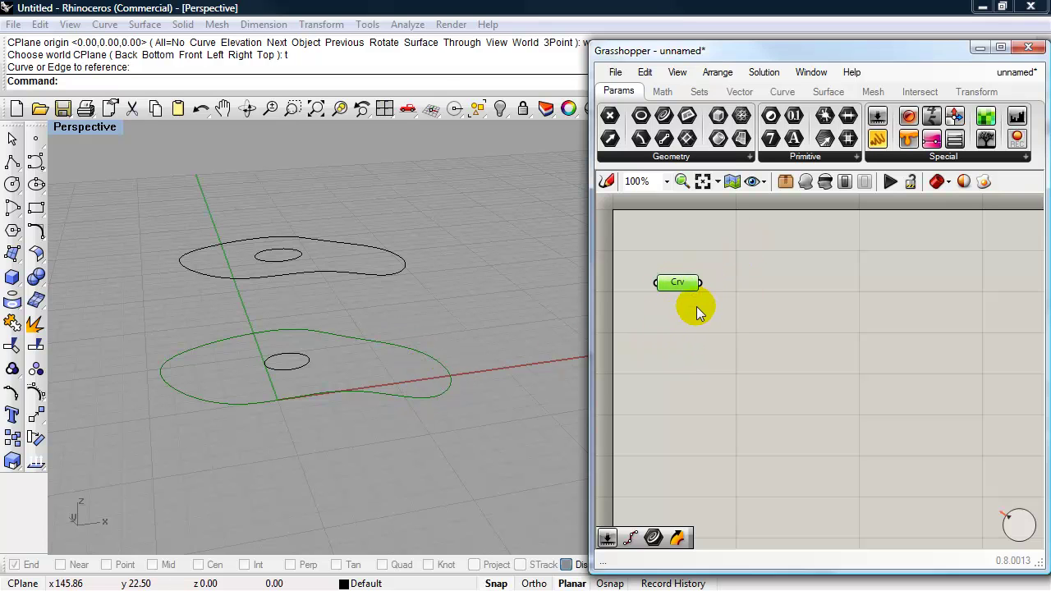
Duplicate the Curve parameter and set the copy to the upper outer curve.
alt+drag(680, 288, 683, 354)
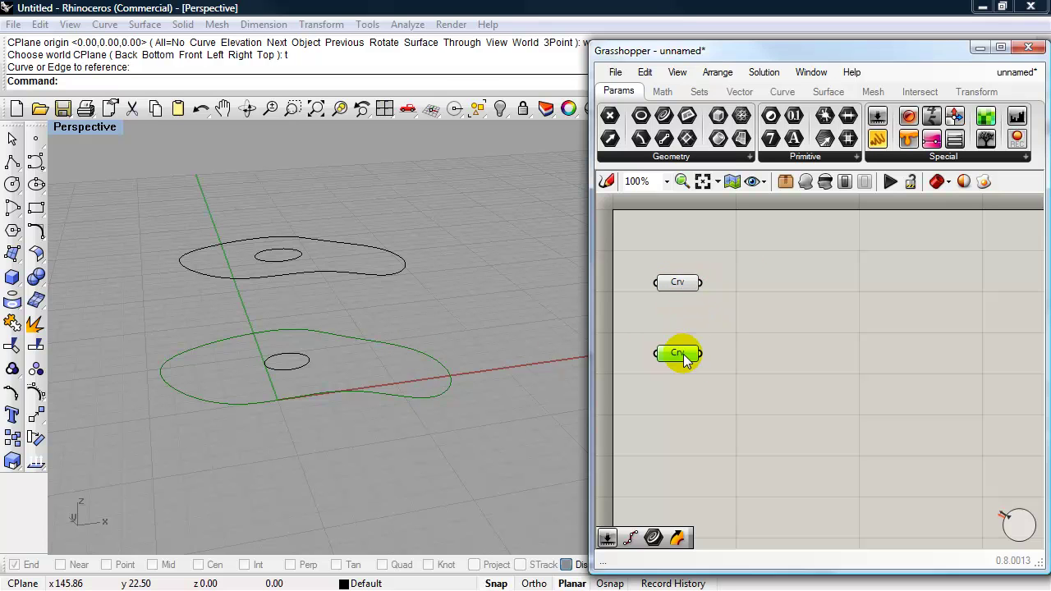
right_click(683, 354)
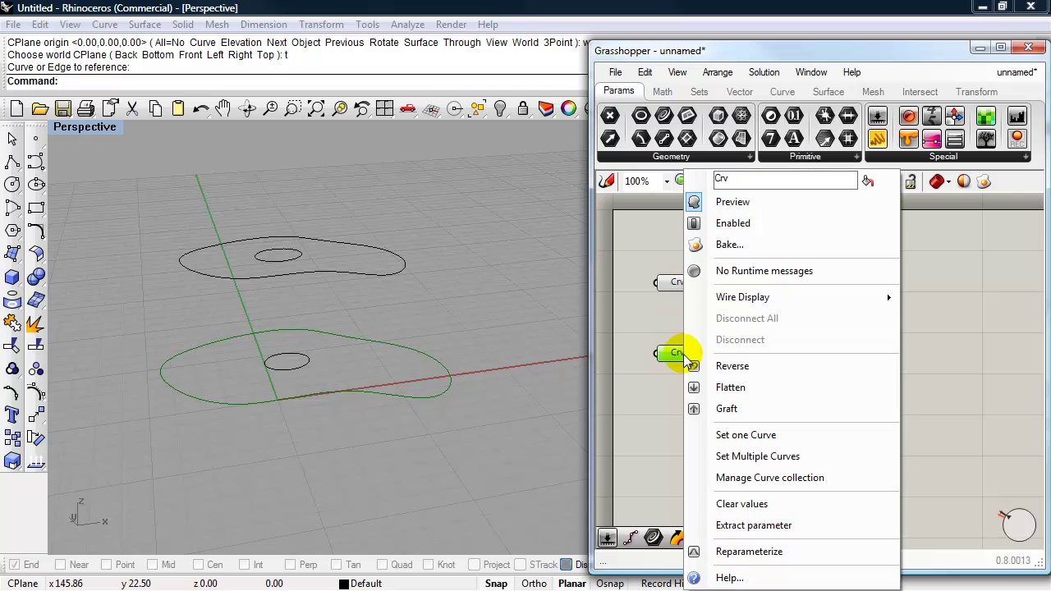
click(749, 435)
click(398, 270)
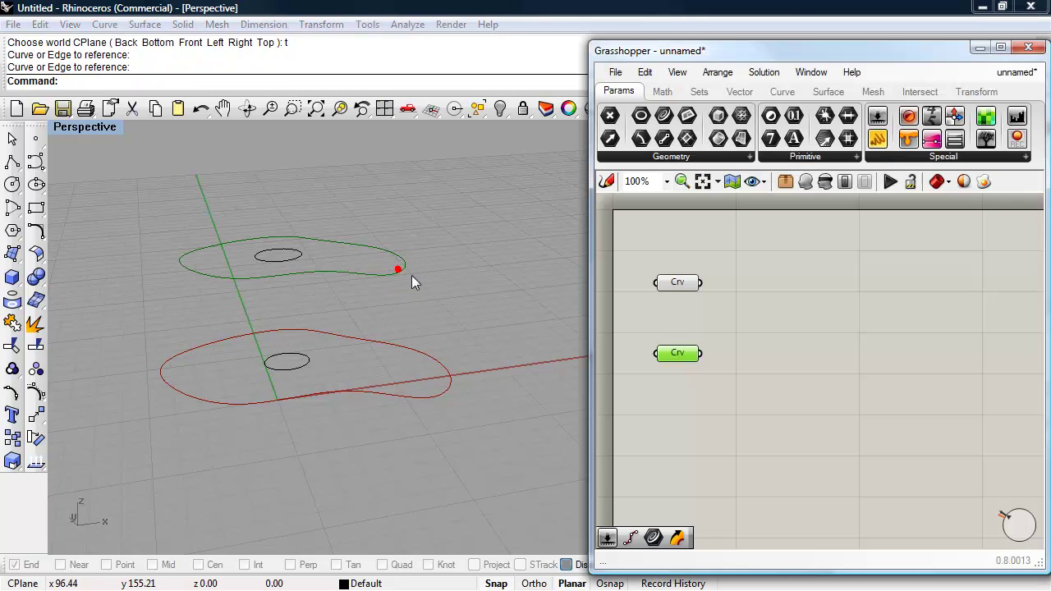
Select each Curve parameter in turn to confirm which outline it holds.
click(673, 281)
click(673, 353)
click(672, 282)
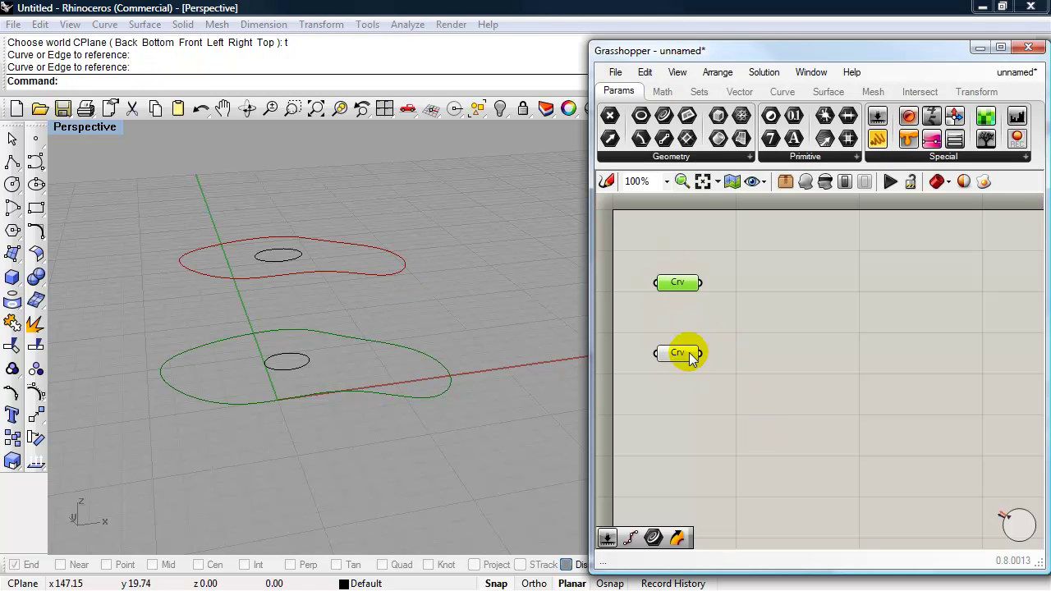
click(688, 354)
click(686, 279)
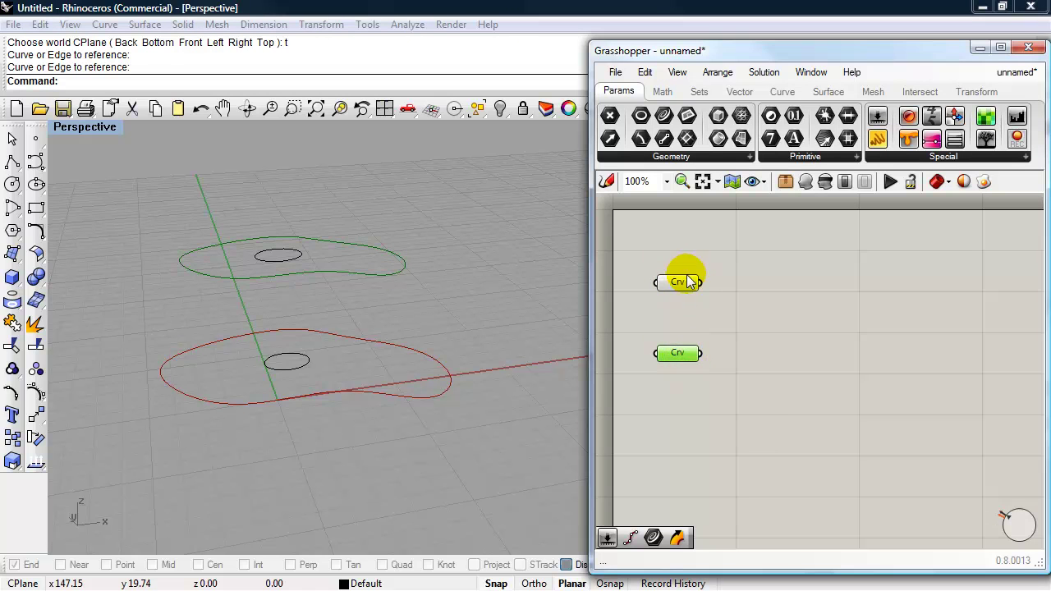
click(773, 339)
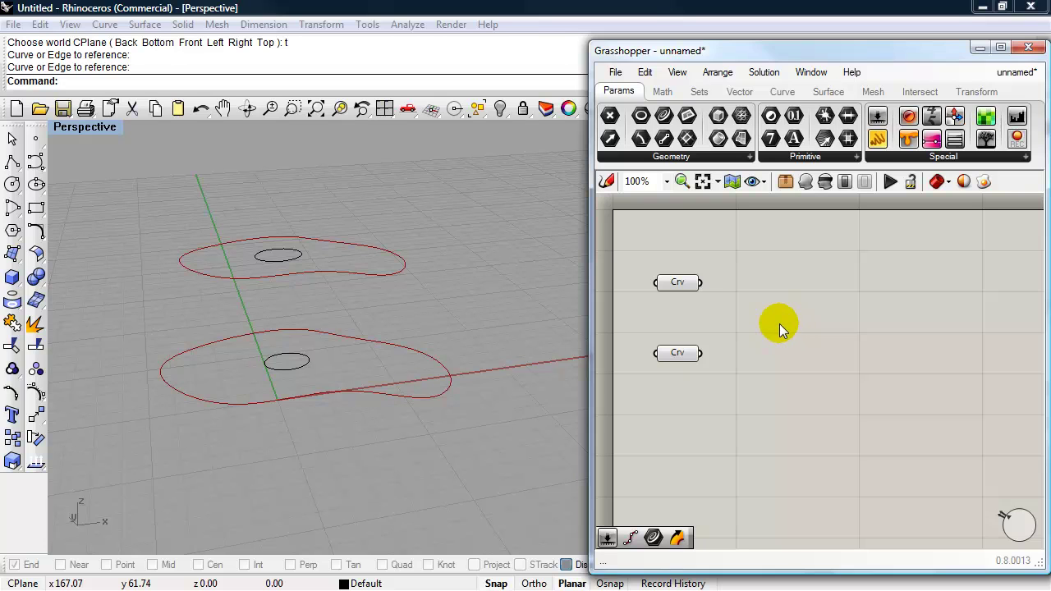
Add a Divide Curve component and wire the first Curve parameter into its C input.
double_click(780, 325)
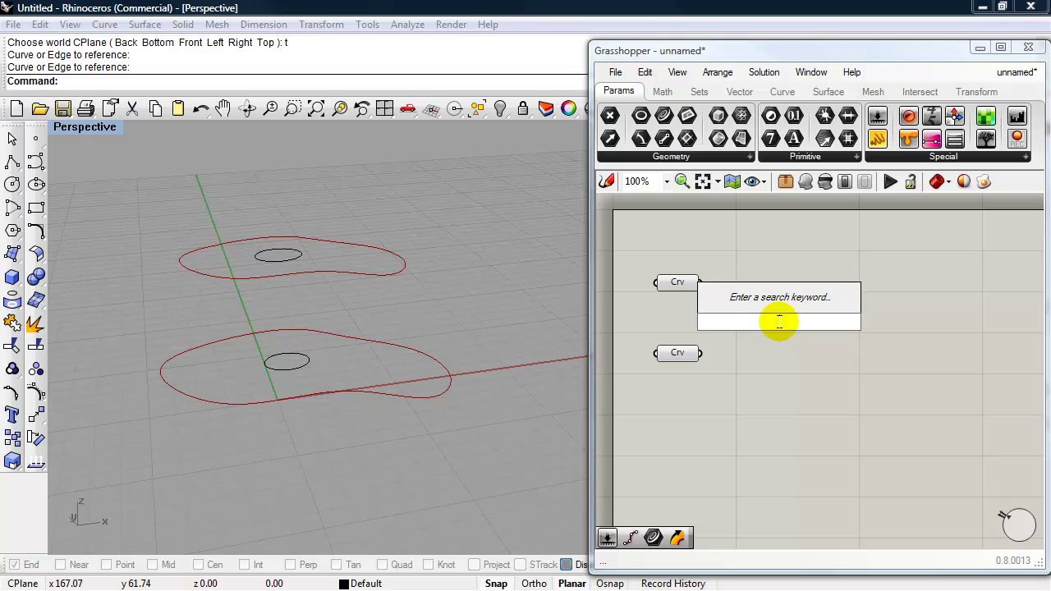
text(div)
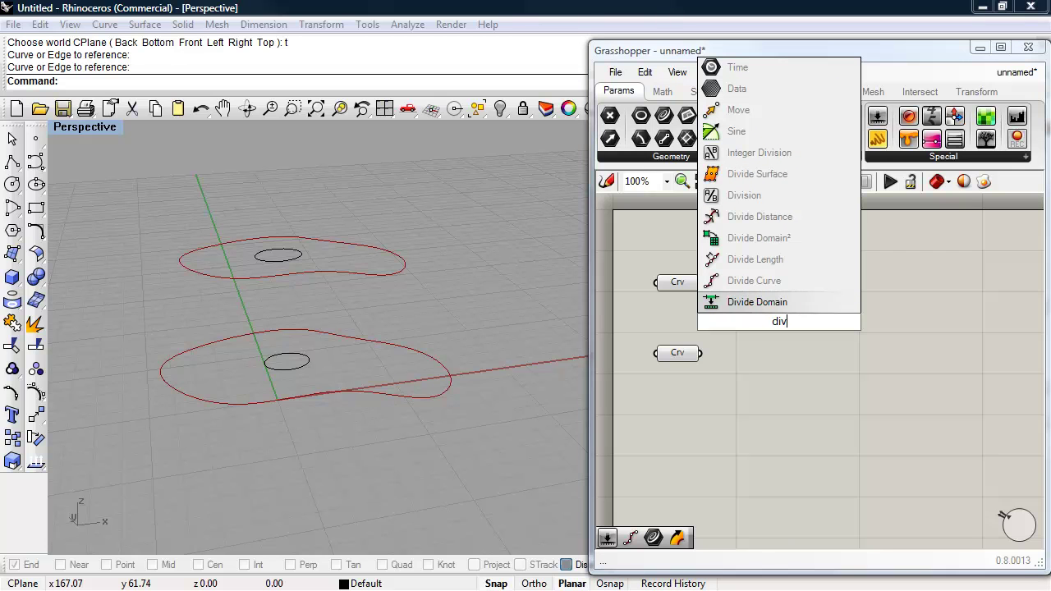
click(762, 289)
drag(768, 331, 800, 308)
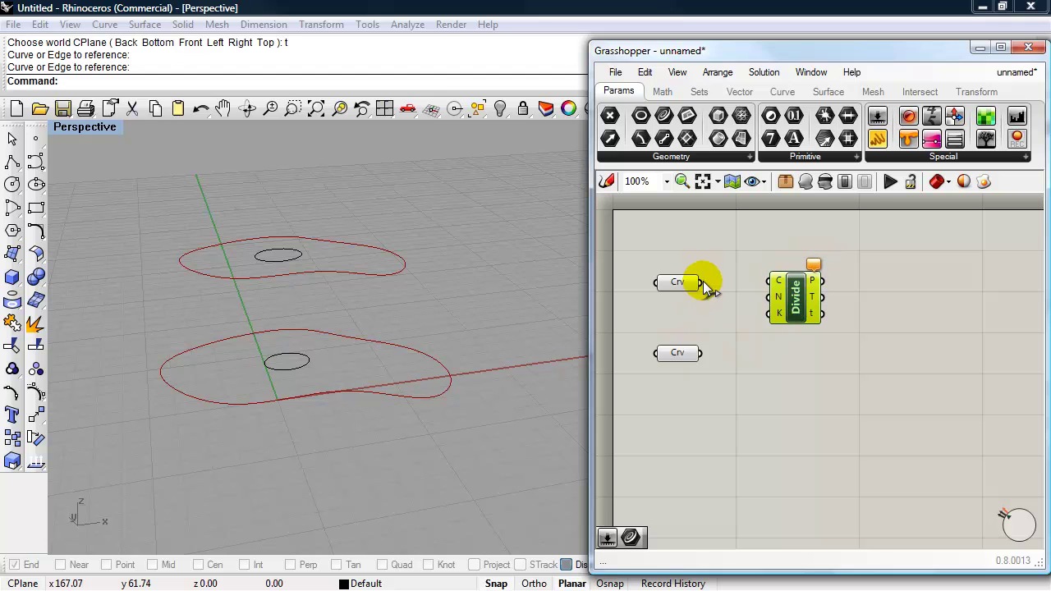
drag(701, 283, 794, 305)
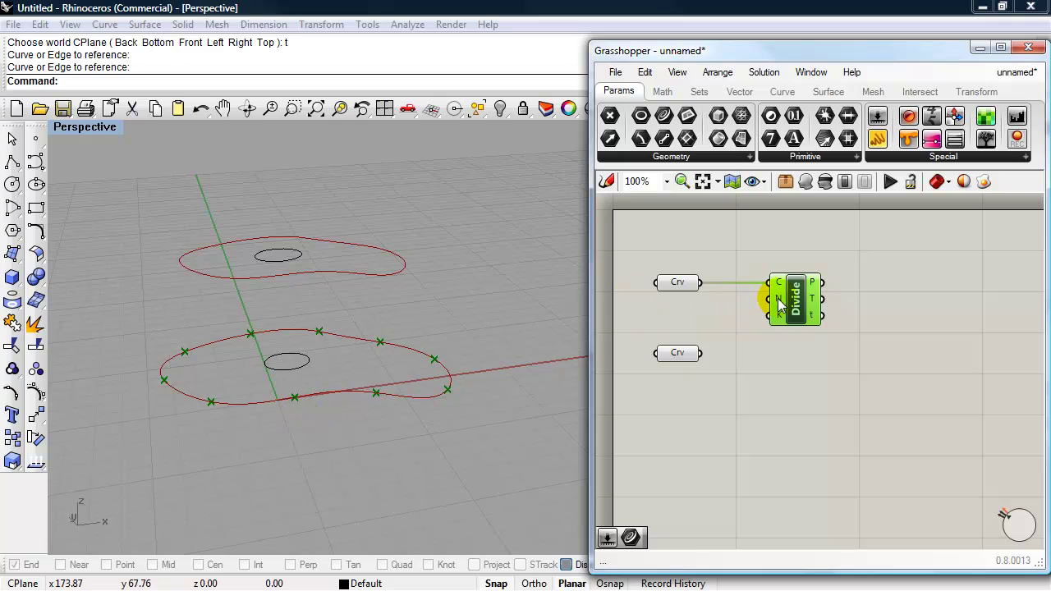
mouse_move(783, 306)
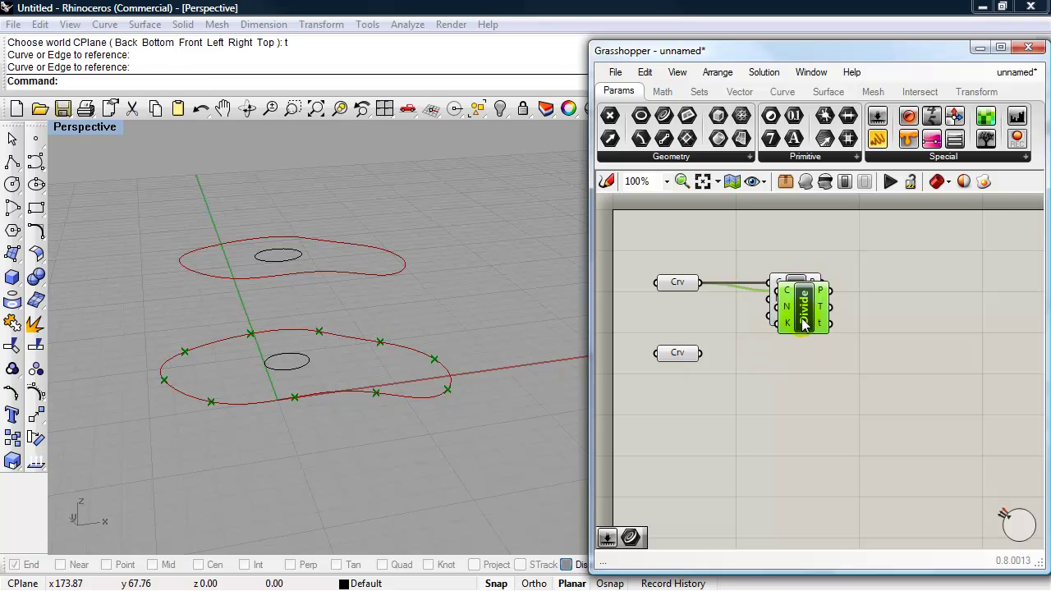
Duplicate the Divide Curve component and wire the second Curve parameter into the copy.
alt+drag(796, 308, 796, 374)
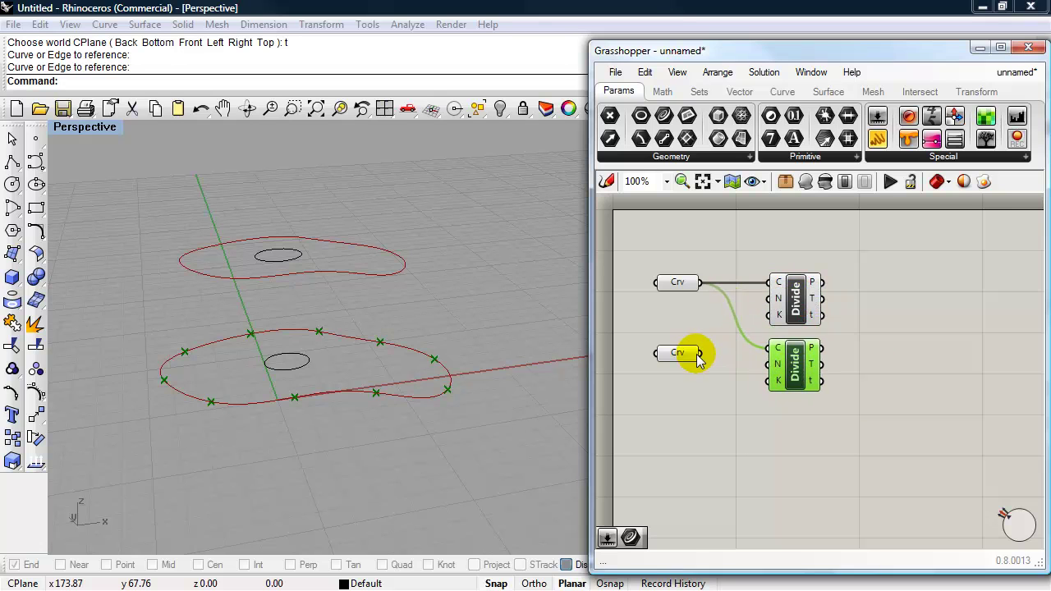
drag(698, 353, 789, 373)
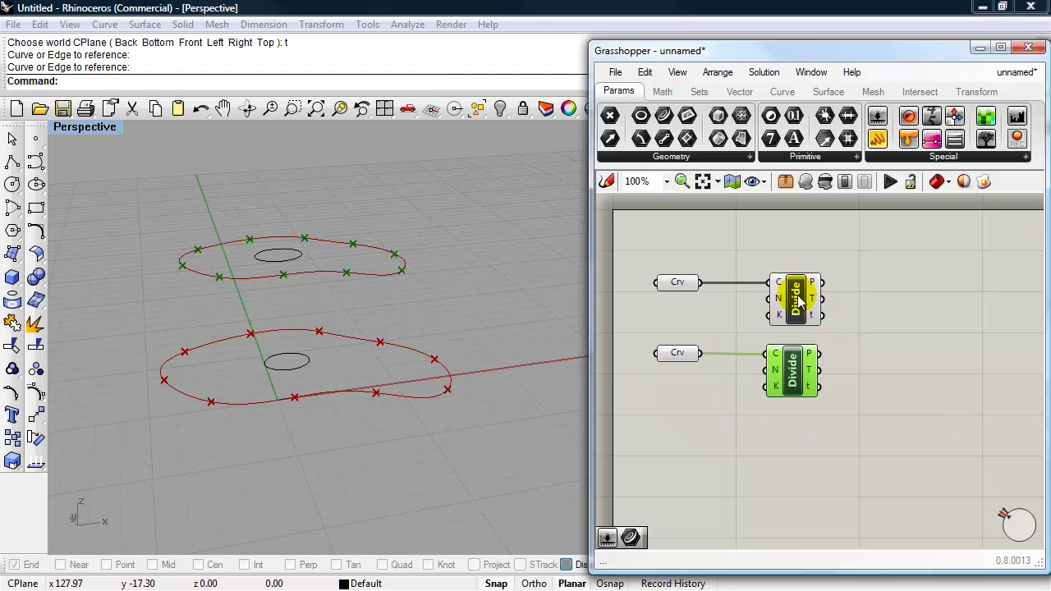
Add a Number Slider beside the Divide Curve components.
mouse_move(779, 299)
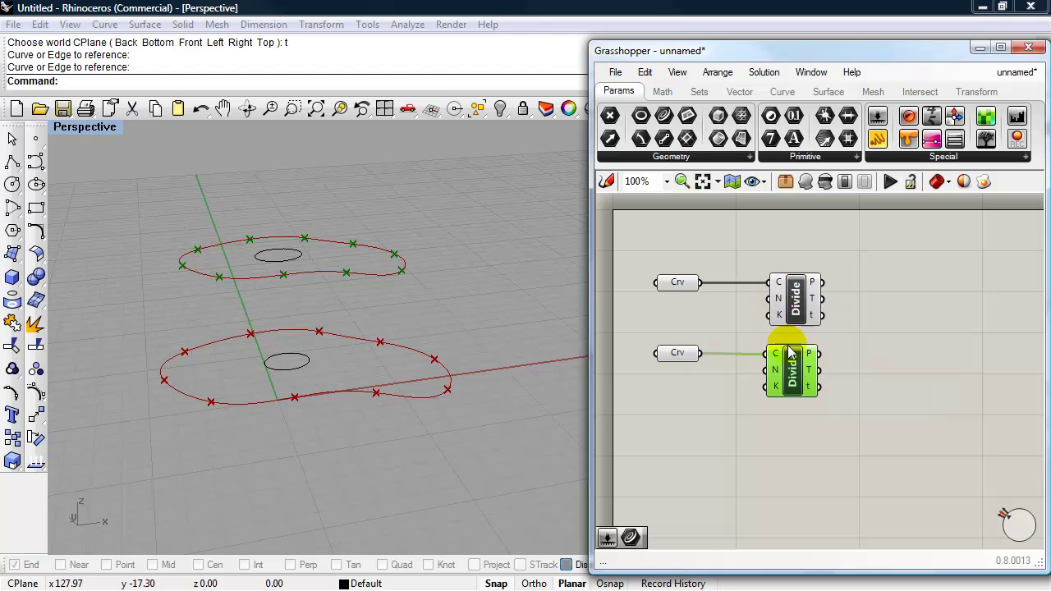
mouse_move(779, 376)
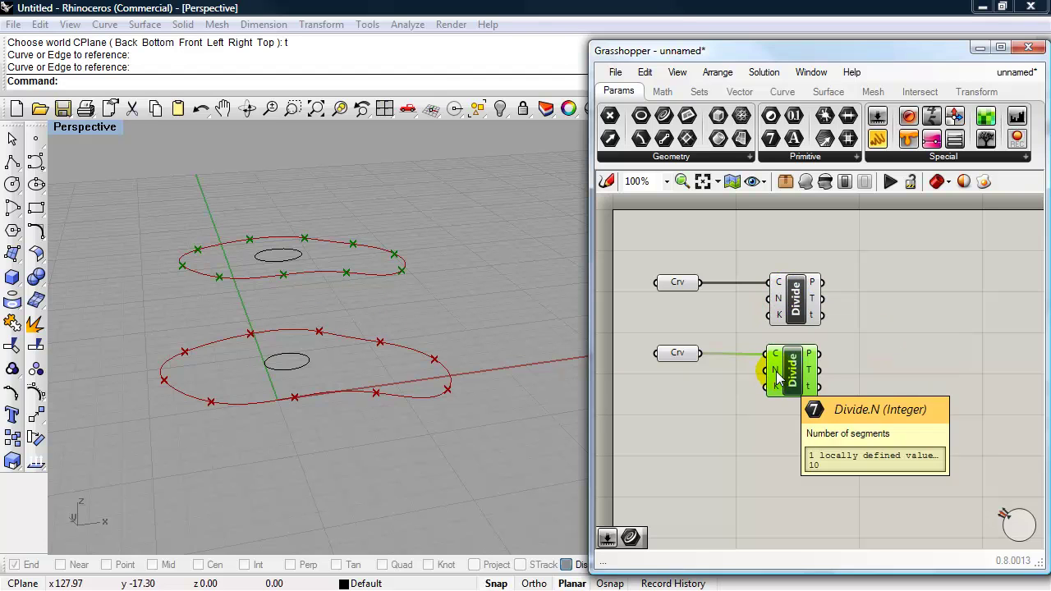
double_click(907, 372)
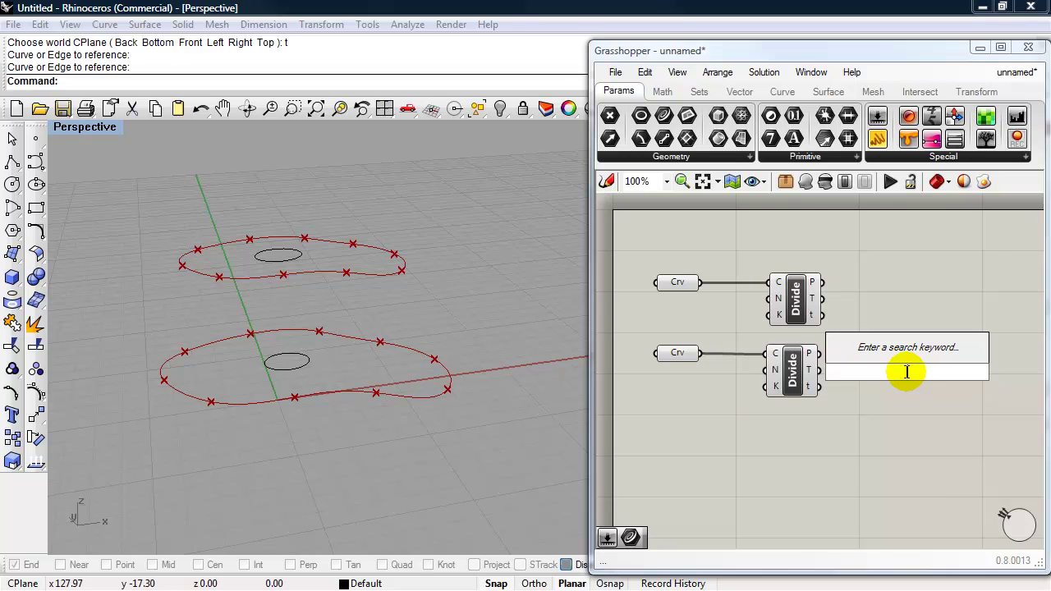
text(number)
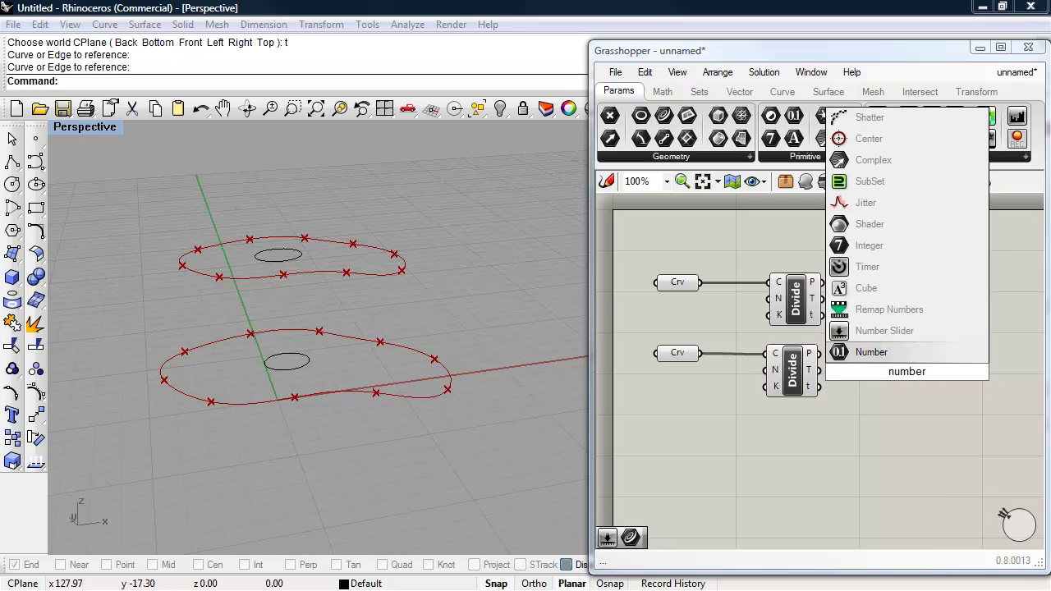
click(880, 335)
drag(890, 370, 896, 335)
click(914, 344)
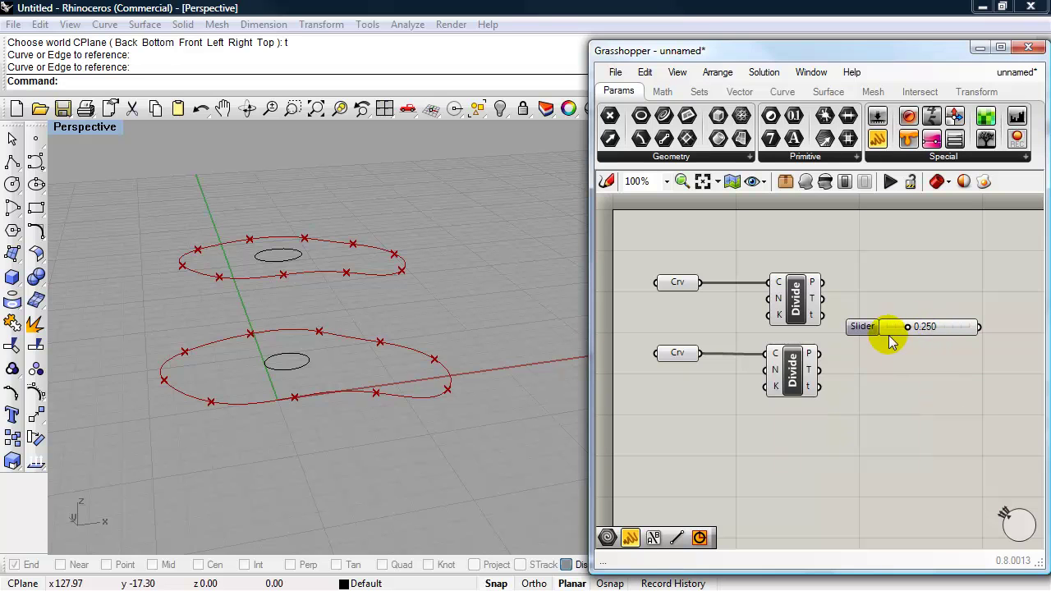
Make the slider whole-number with maximum 50 and set it to 15.
double_click(863, 329)
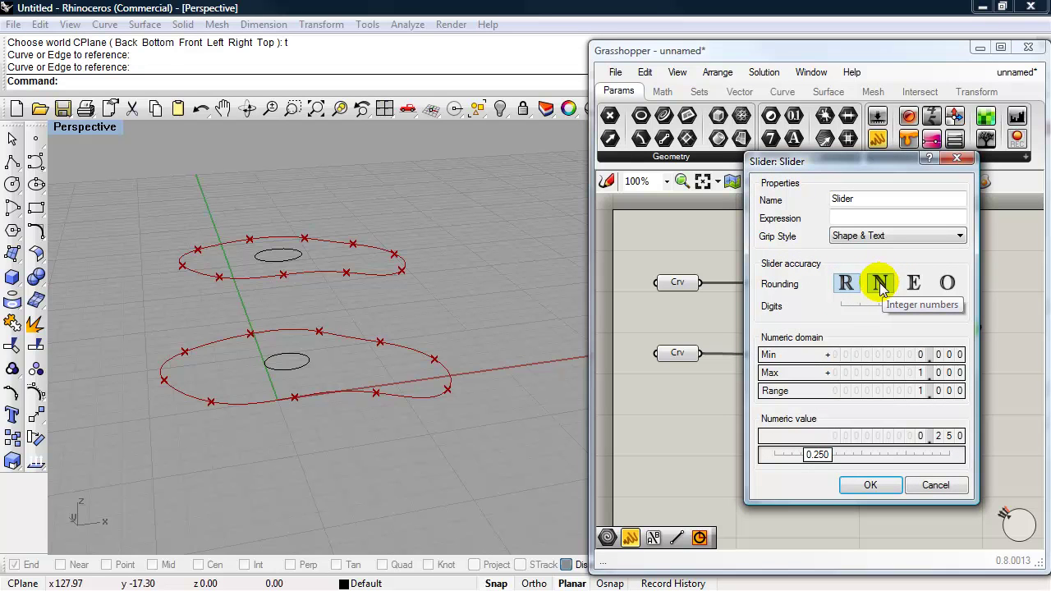
click(884, 285)
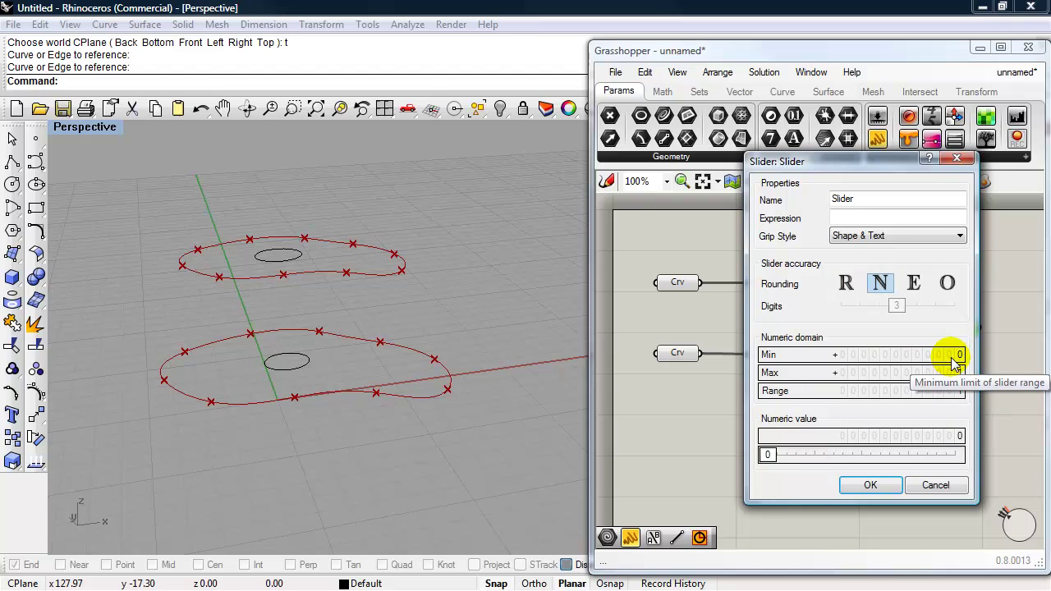
double_click(917, 371)
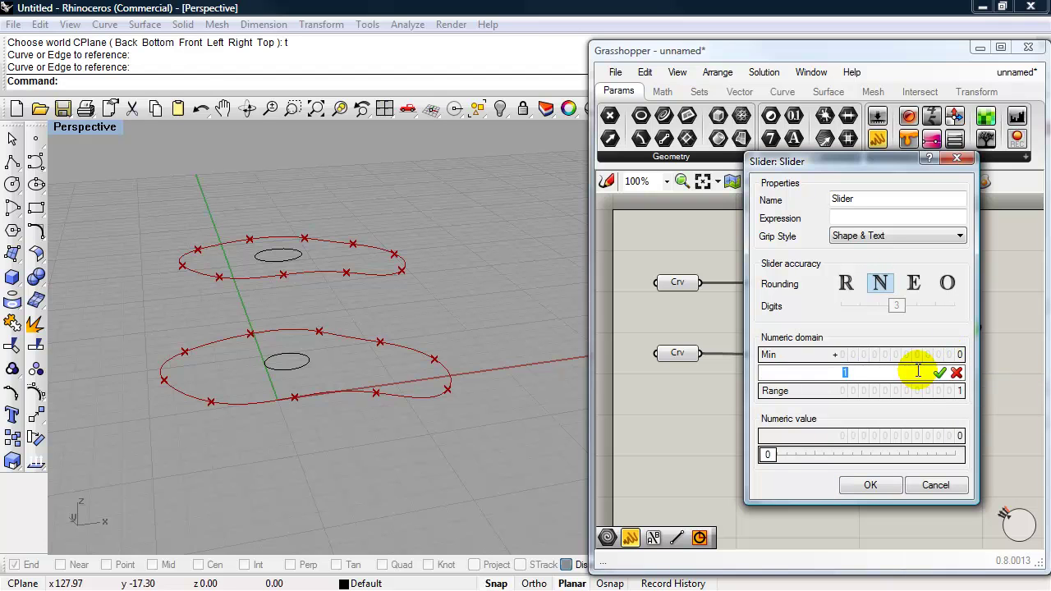
text(50)
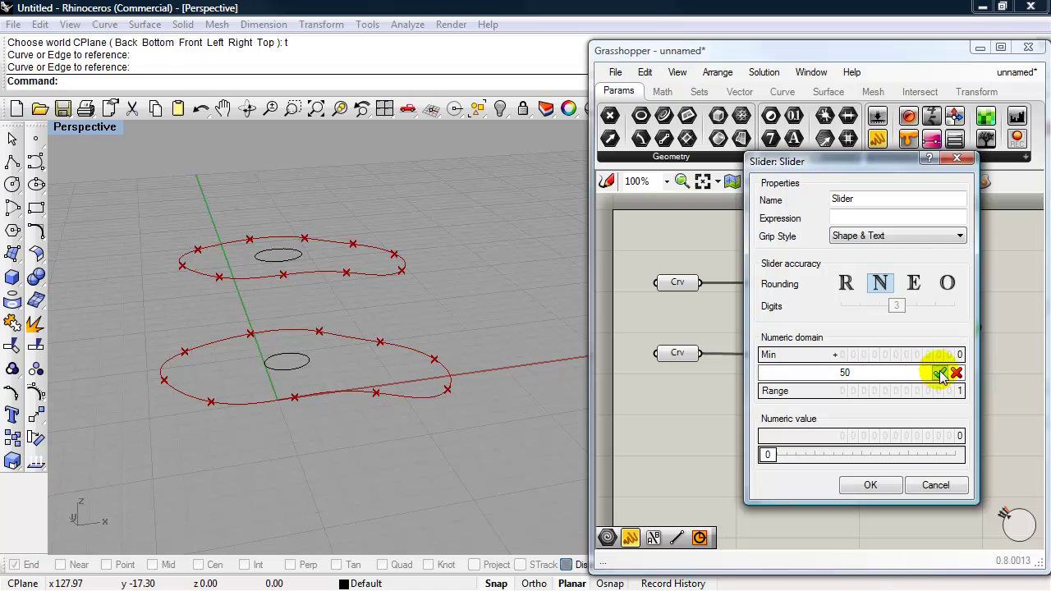
click(939, 373)
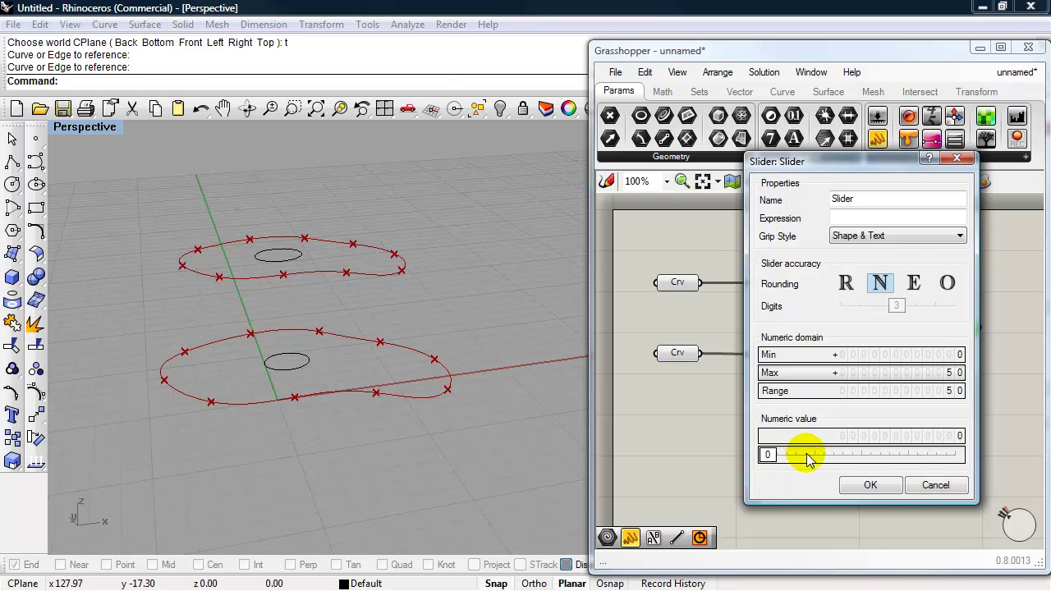
click(872, 485)
drag(885, 326, 769, 299)
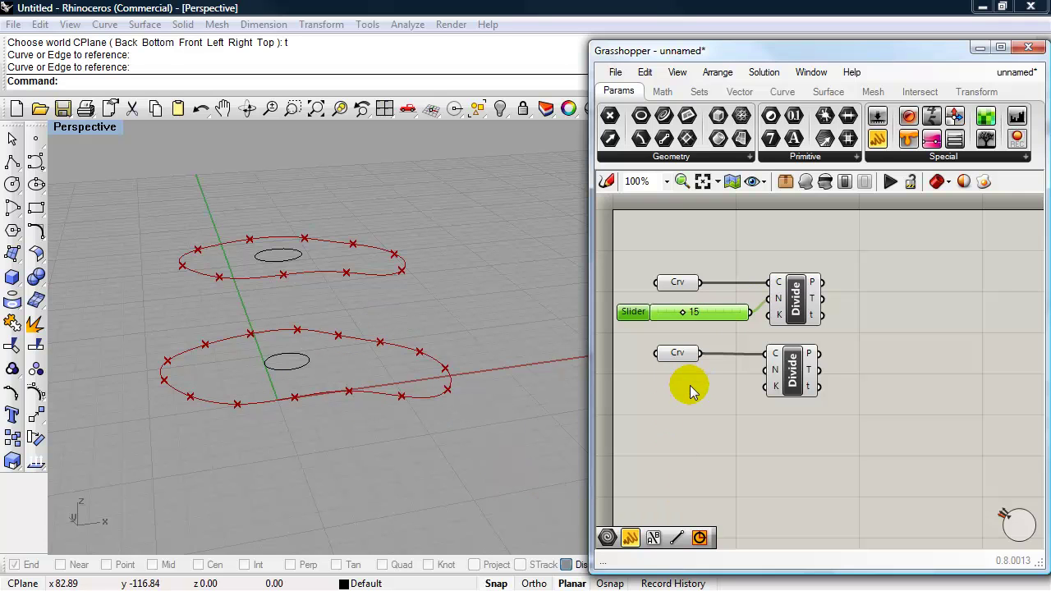
Copy the division slider onto the second Divide component and lower it to 8.
alt+drag(720, 321, 711, 391)
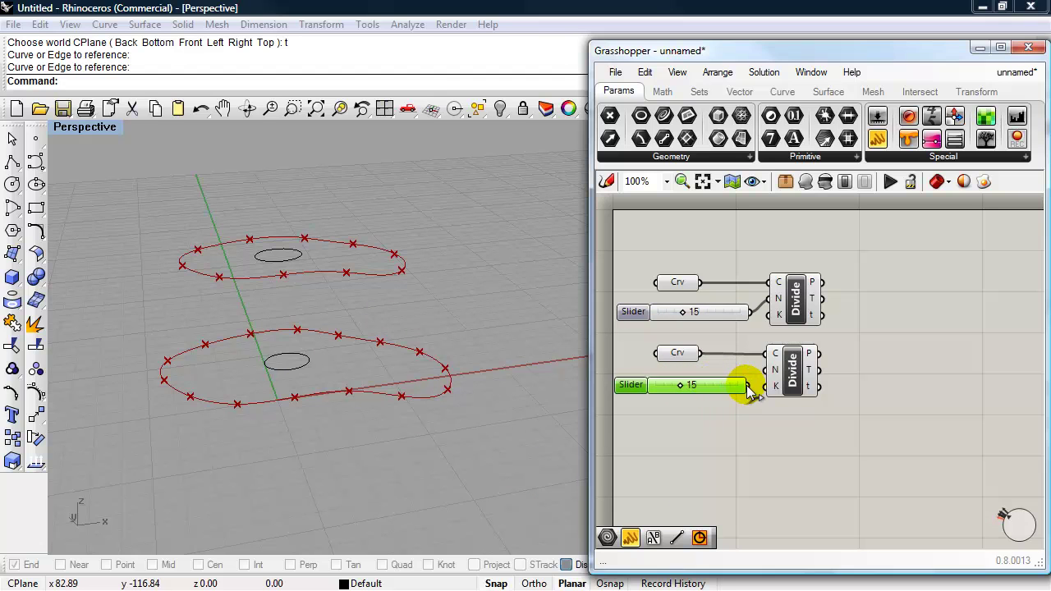
drag(747, 384, 775, 371)
click(717, 393)
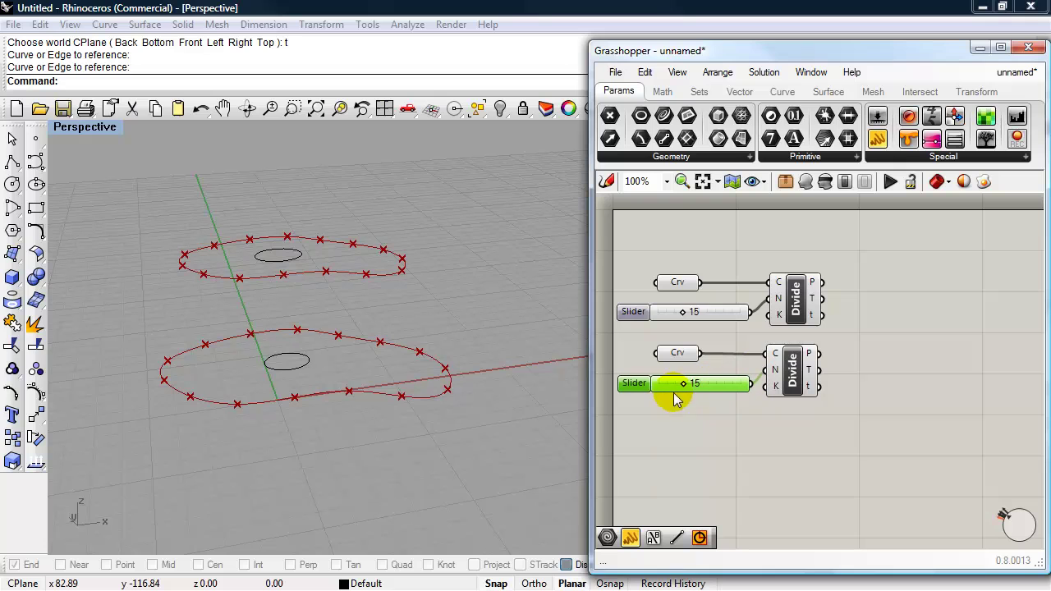
drag(680, 384, 669, 383)
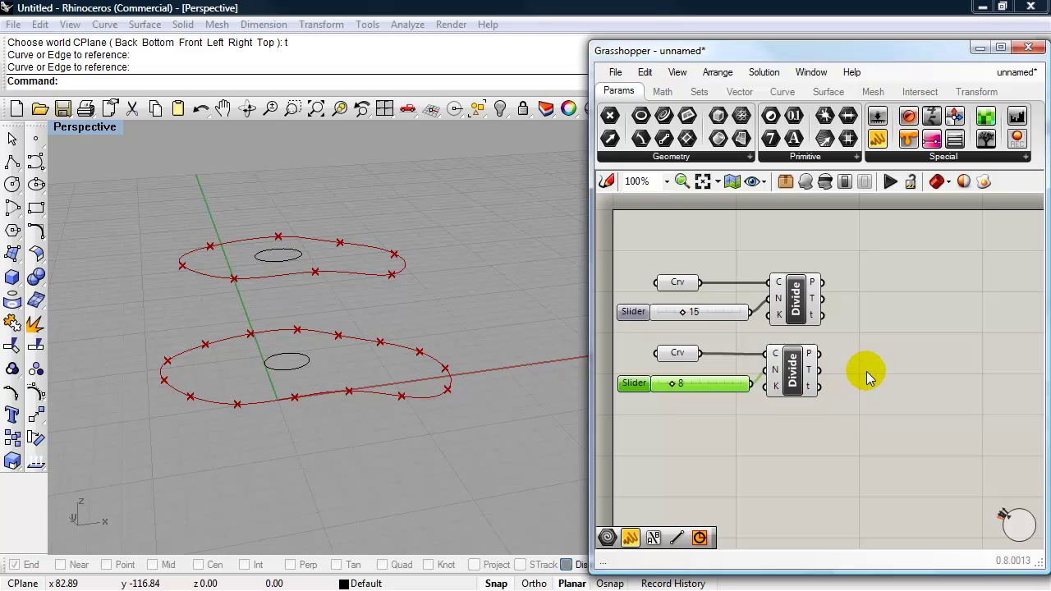
Place a Line component on the canvas through the 'line' search.
double_click(909, 329)
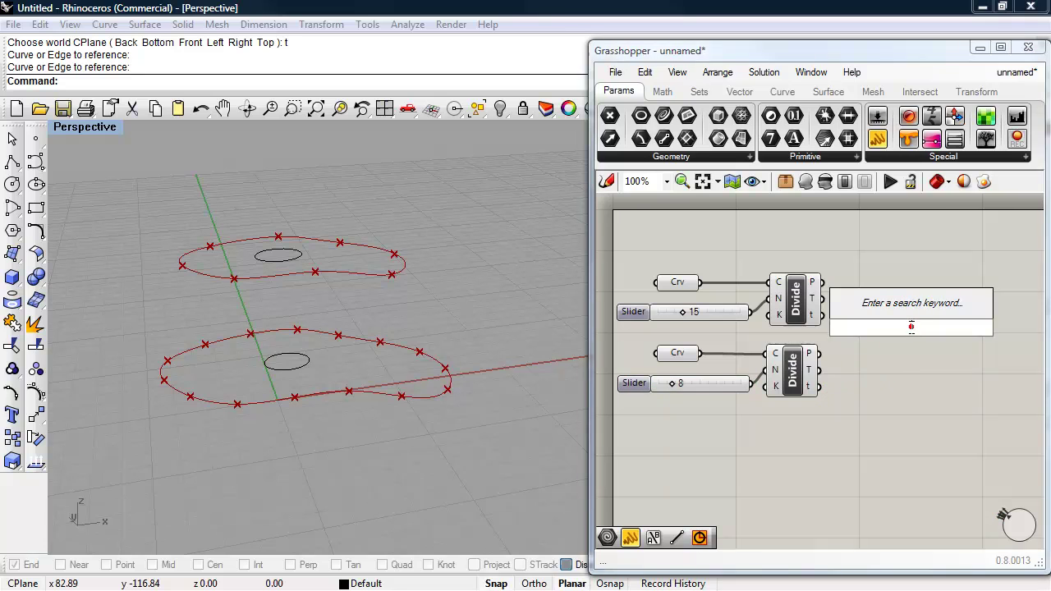
text(line)
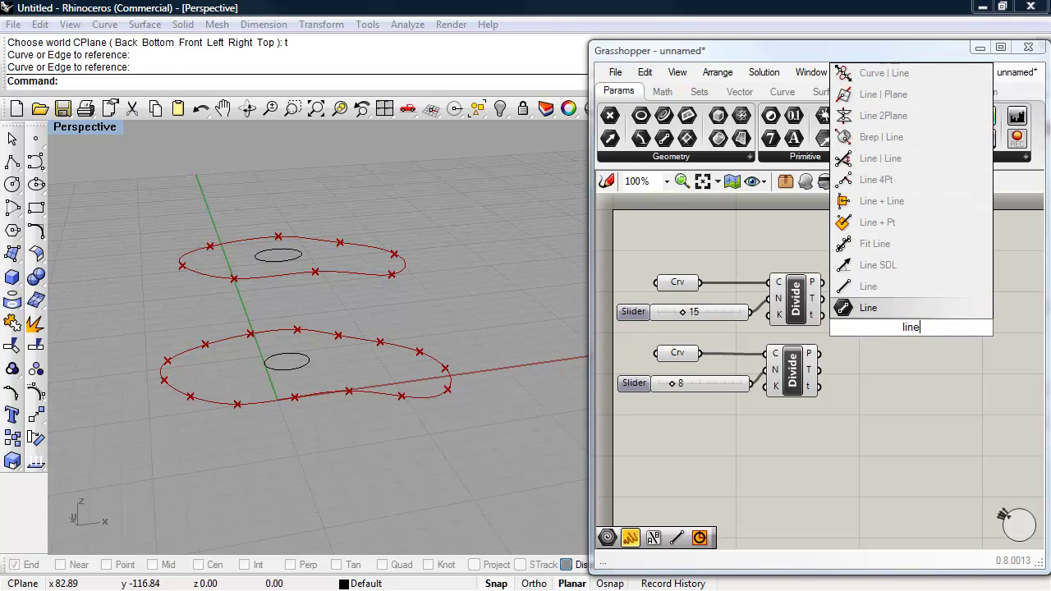
click(862, 293)
mouse_move(908, 332)
mouse_down()
mouse_move(902, 306)
mouse_move(916, 347)
mouse_up()
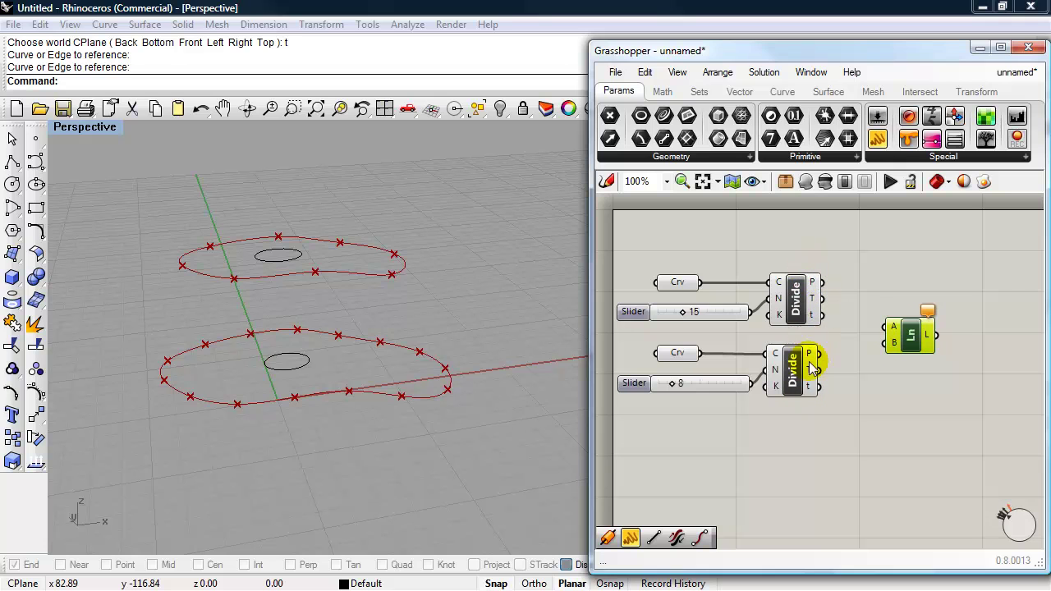
Wire the first and second Divide points into Line's A and B inputs, then orbit to inspect.
mouse_move(812, 286)
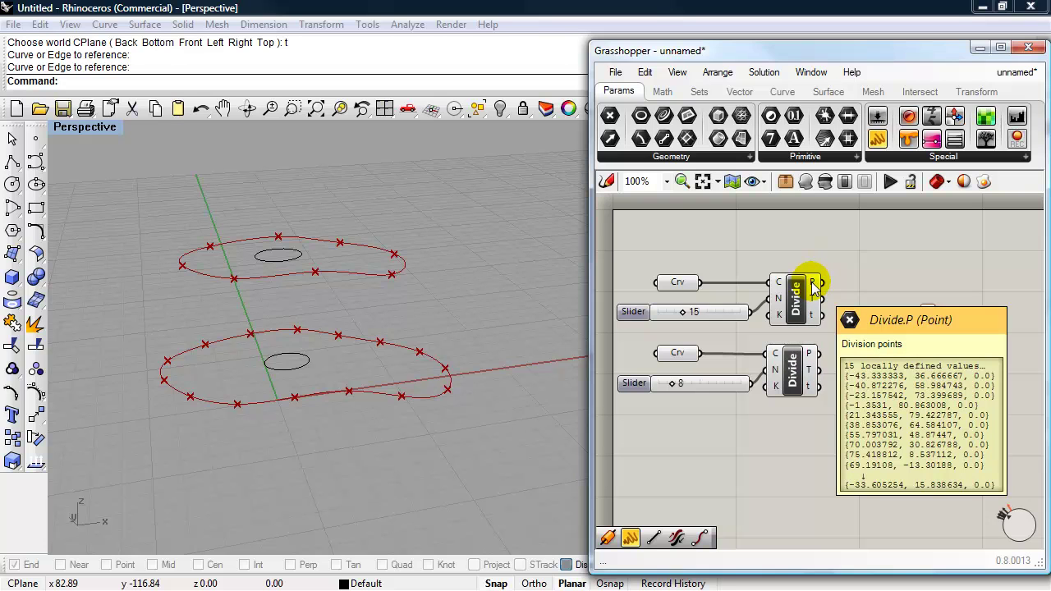
drag(813, 283, 885, 329)
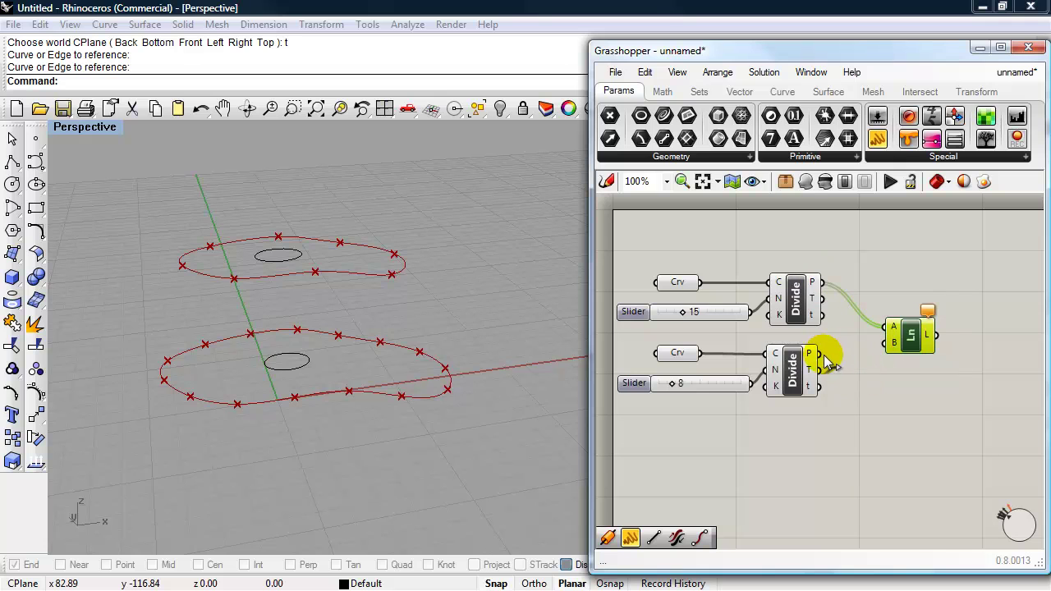
drag(820, 362, 915, 329)
right_drag(474, 366, 426, 371)
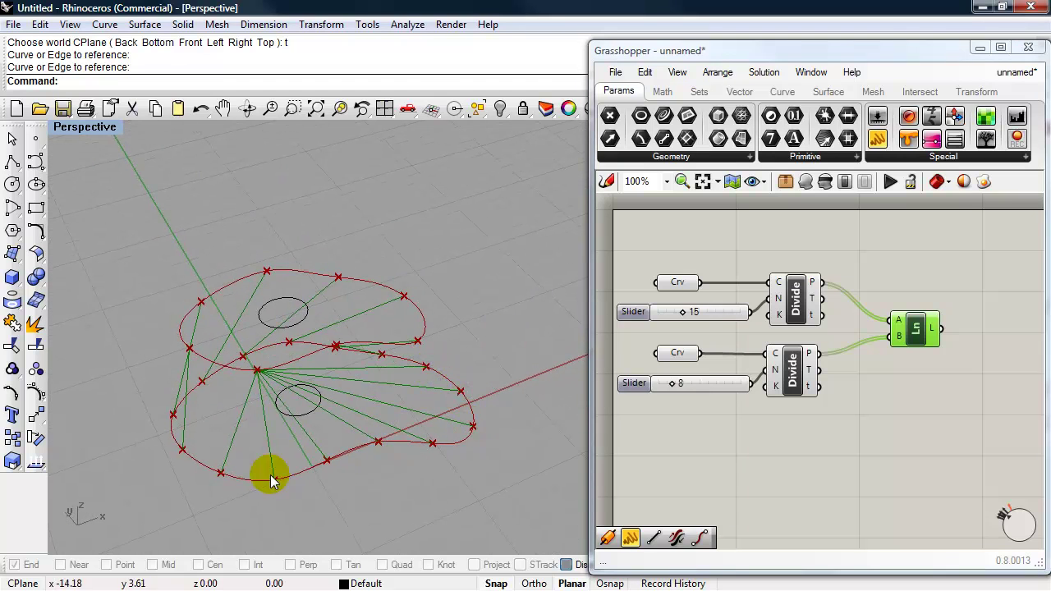
right_drag(266, 376, 293, 370)
right_drag(427, 369, 417, 435)
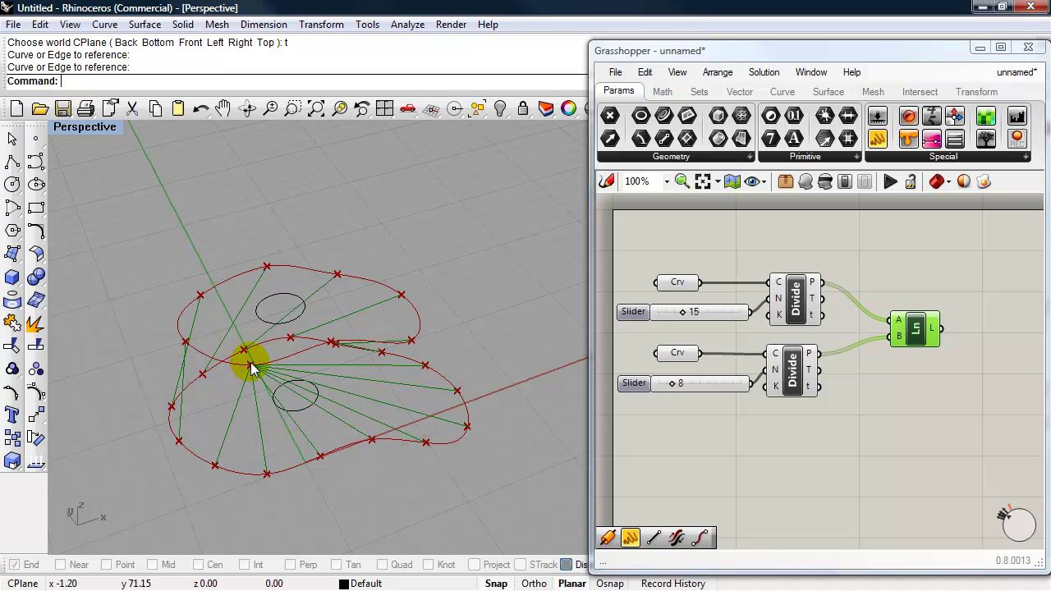
right_drag(297, 394, 289, 349)
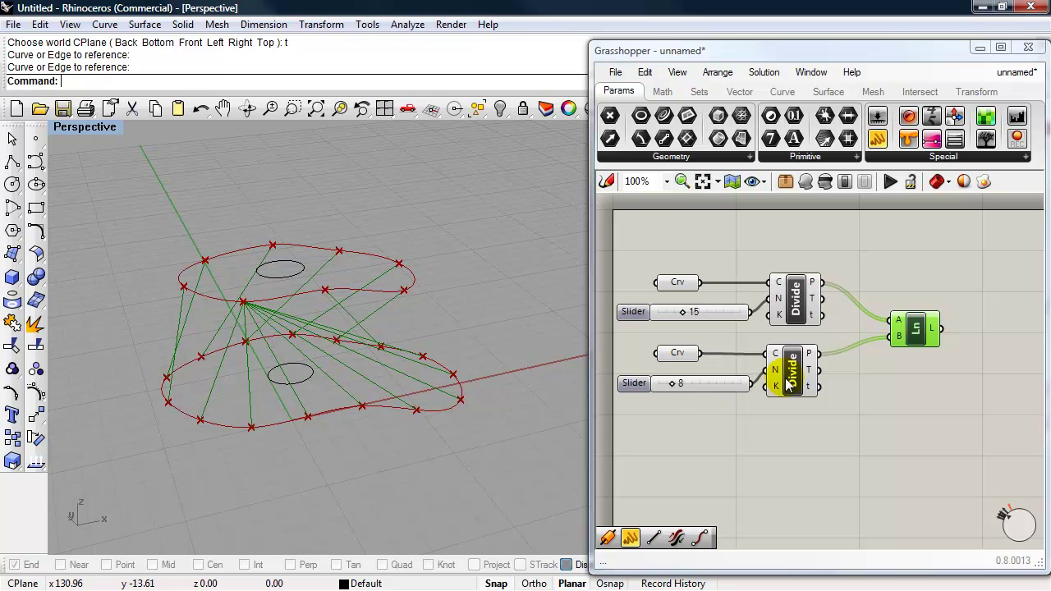
mouse_move(811, 355)
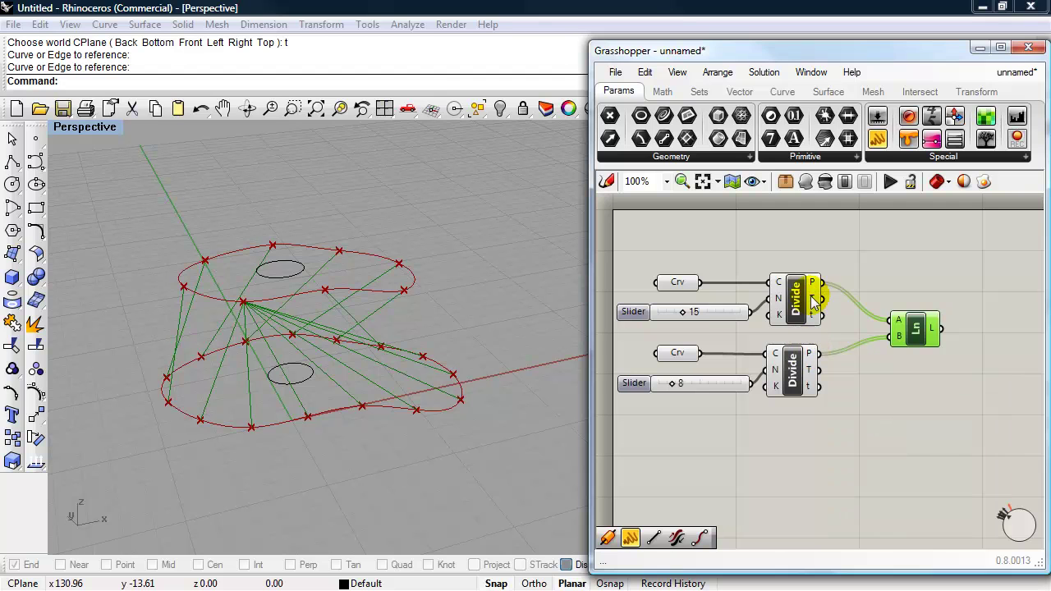
mouse_move(813, 284)
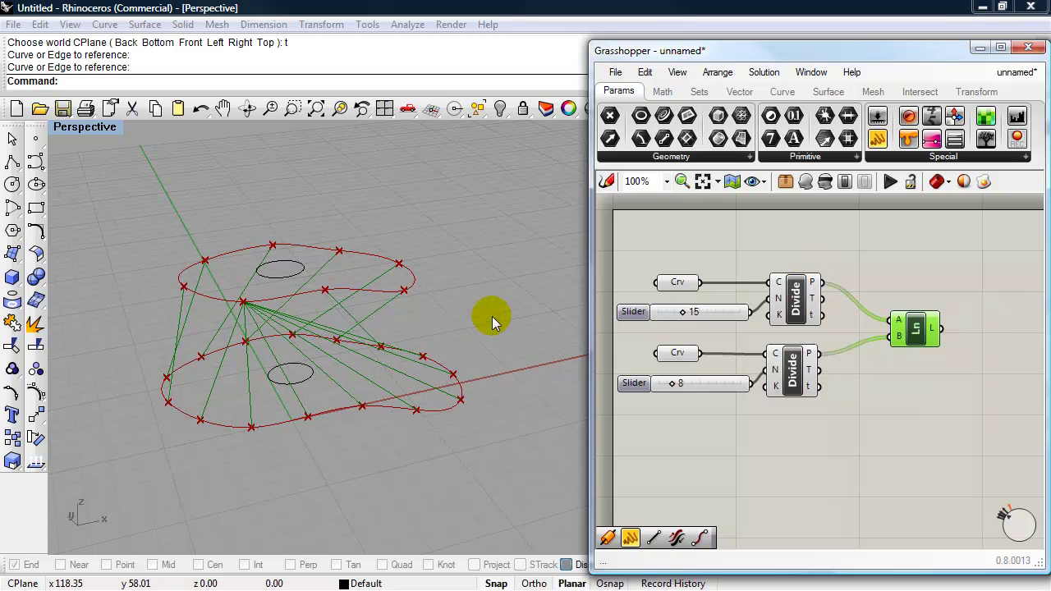
right_drag(493, 318, 447, 369)
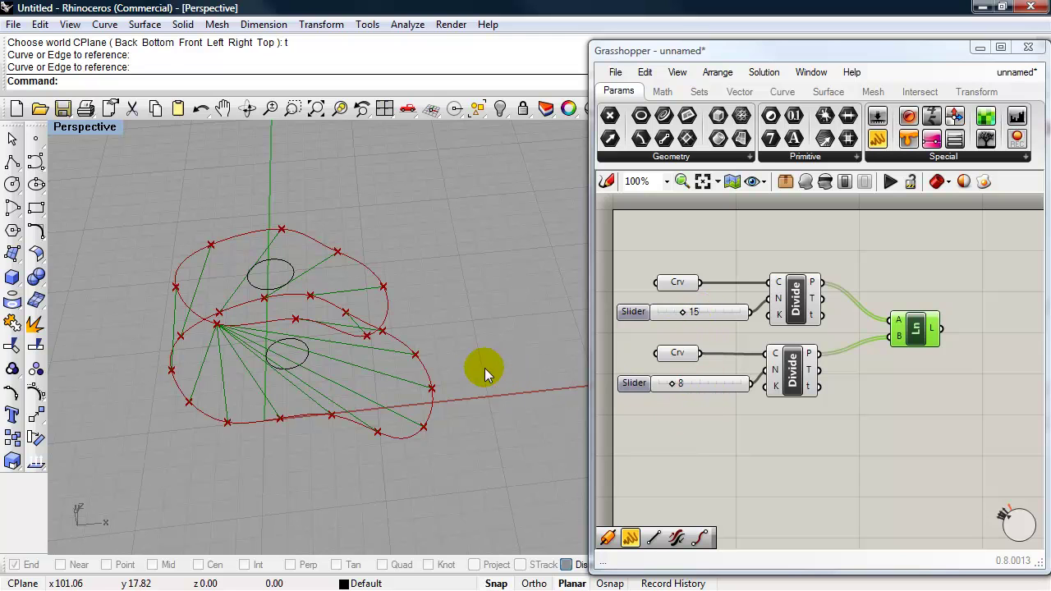
right_drag(481, 368, 300, 288)
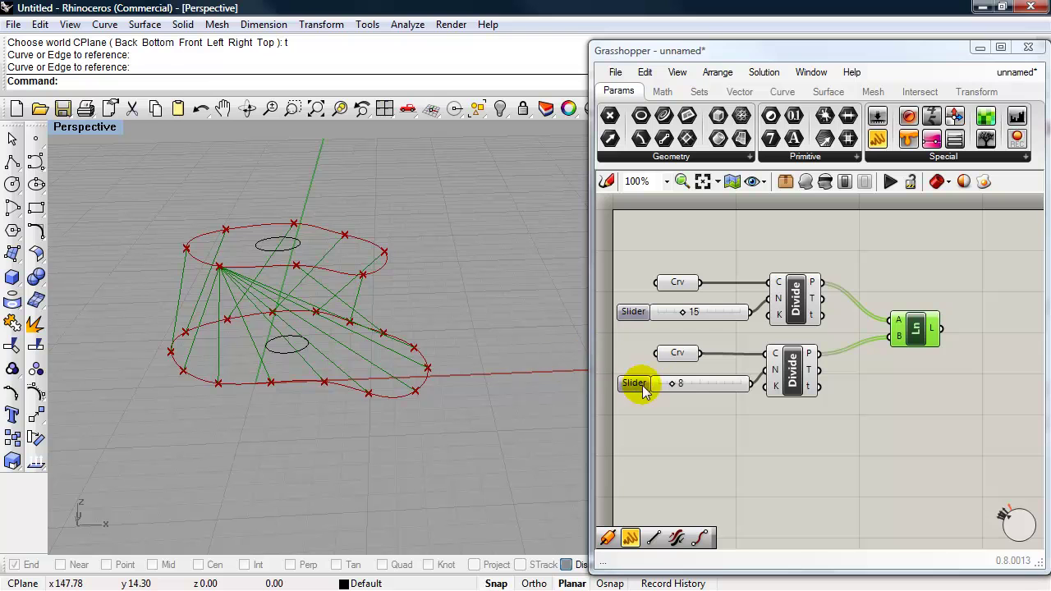
drag(680, 312, 662, 314)
mouse_move(418, 356)
right_down()
mouse_move(484, 432)
mouse_move(549, 415)
mouse_move(547, 328)
mouse_move(476, 314)
mouse_move(425, 375)
right_up()
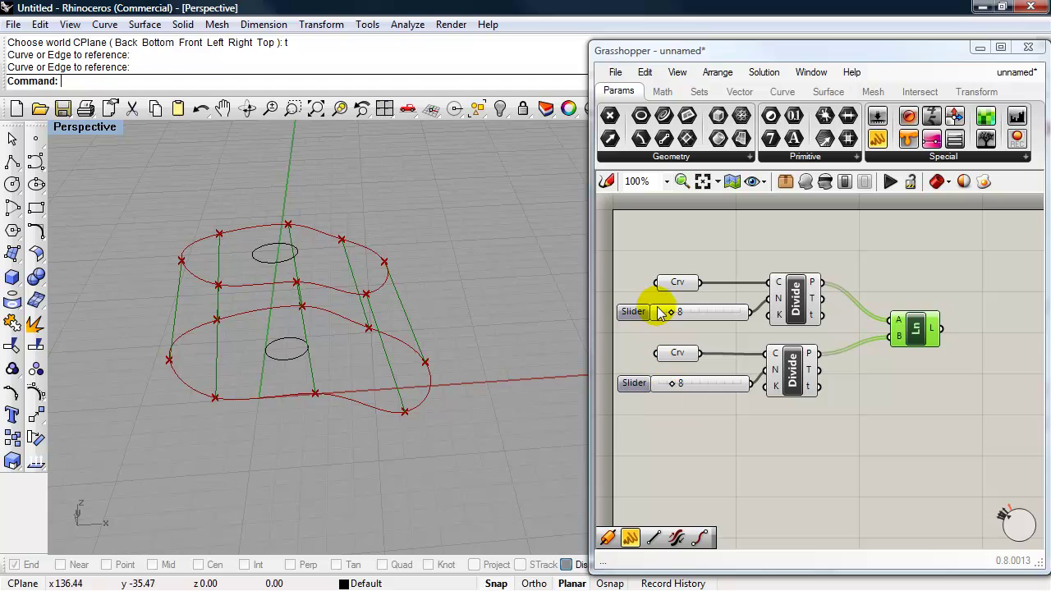
drag(668, 313, 684, 311)
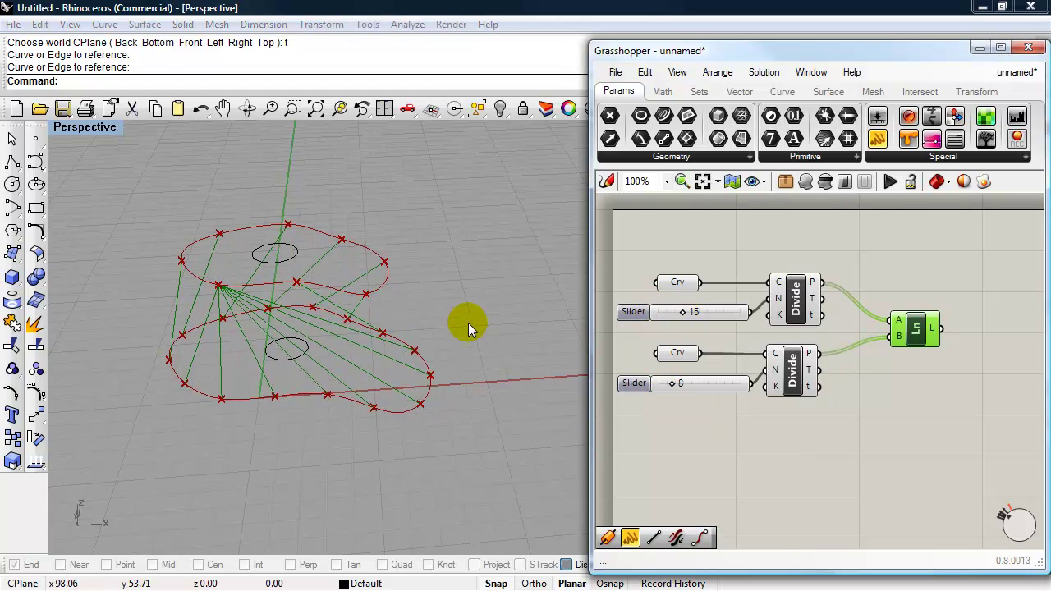
right_drag(463, 325, 433, 352)
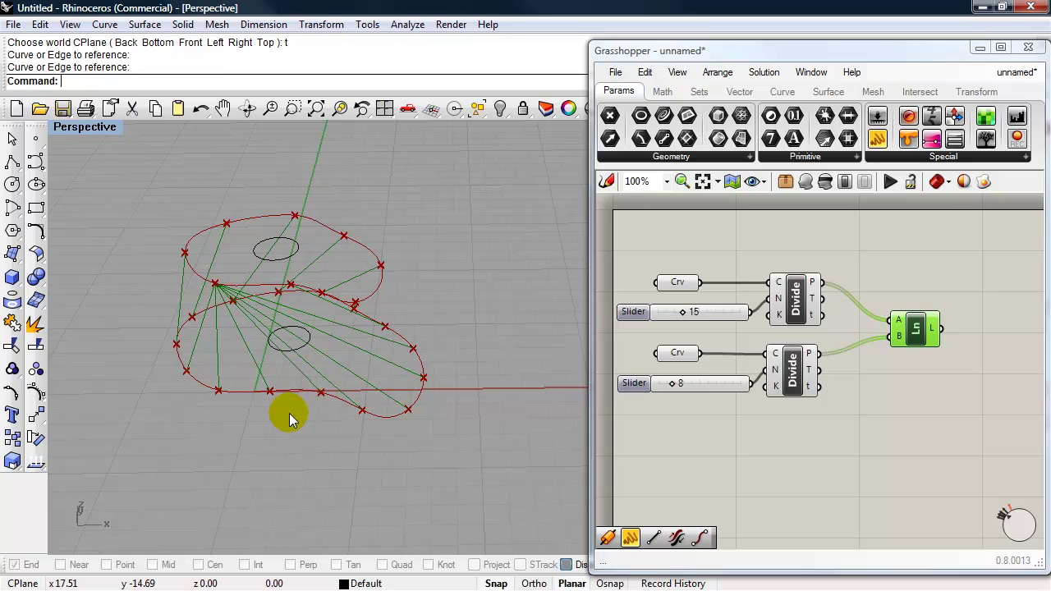
Switch the Line component to Shortest list matching and orbit to check the eight lines.
right_drag(291, 413, 309, 420)
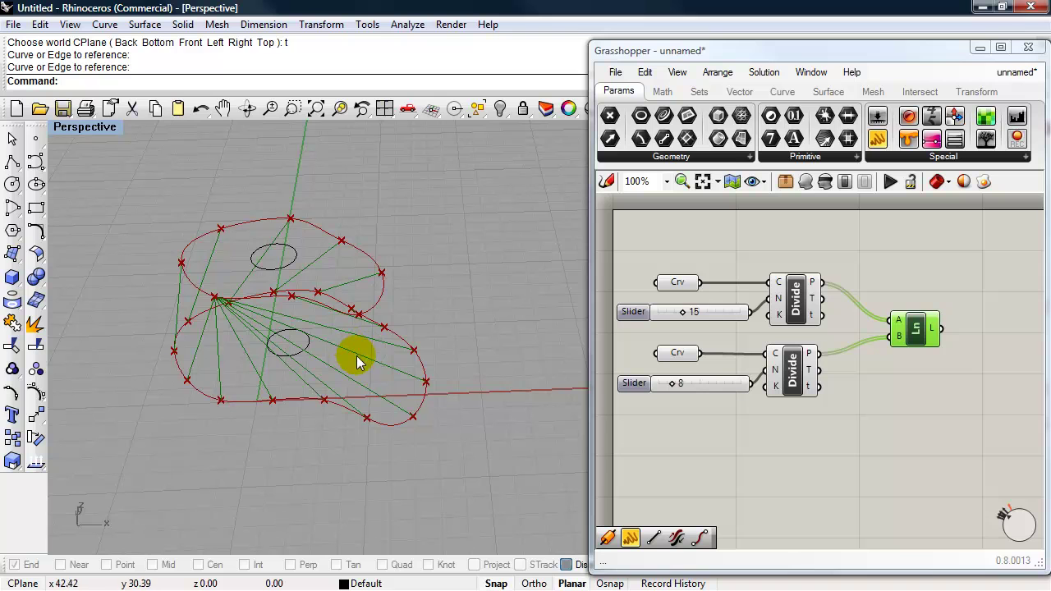
right_click(916, 325)
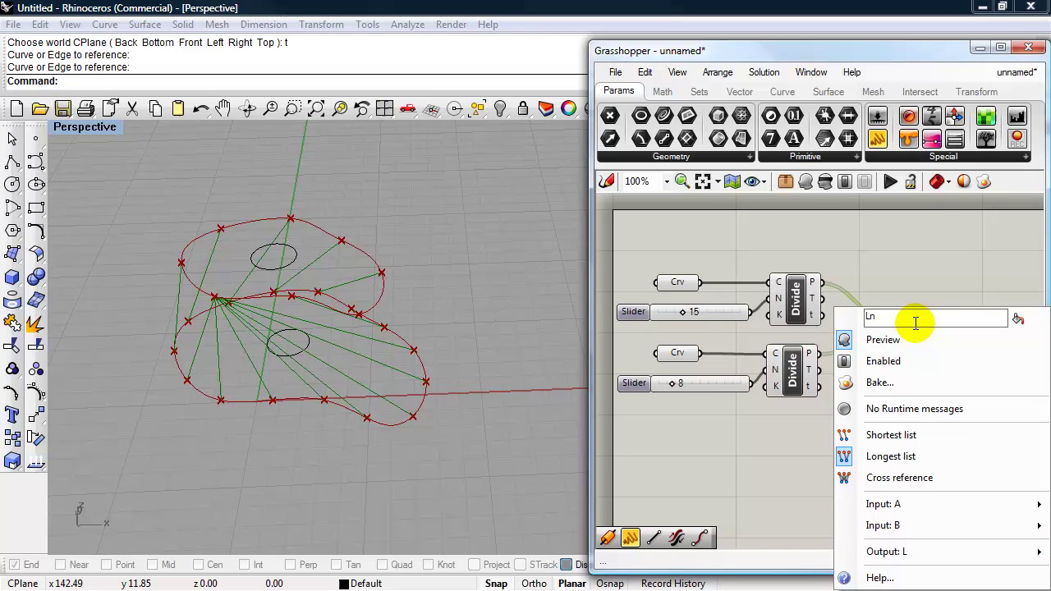
click(891, 435)
right_drag(444, 424, 441, 363)
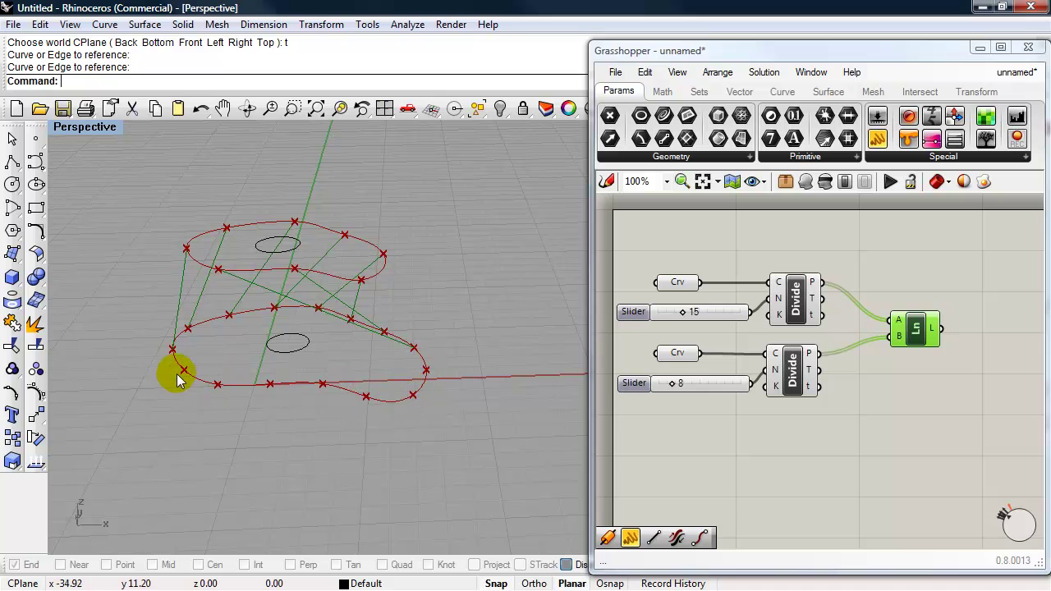
right_drag(301, 436, 366, 428)
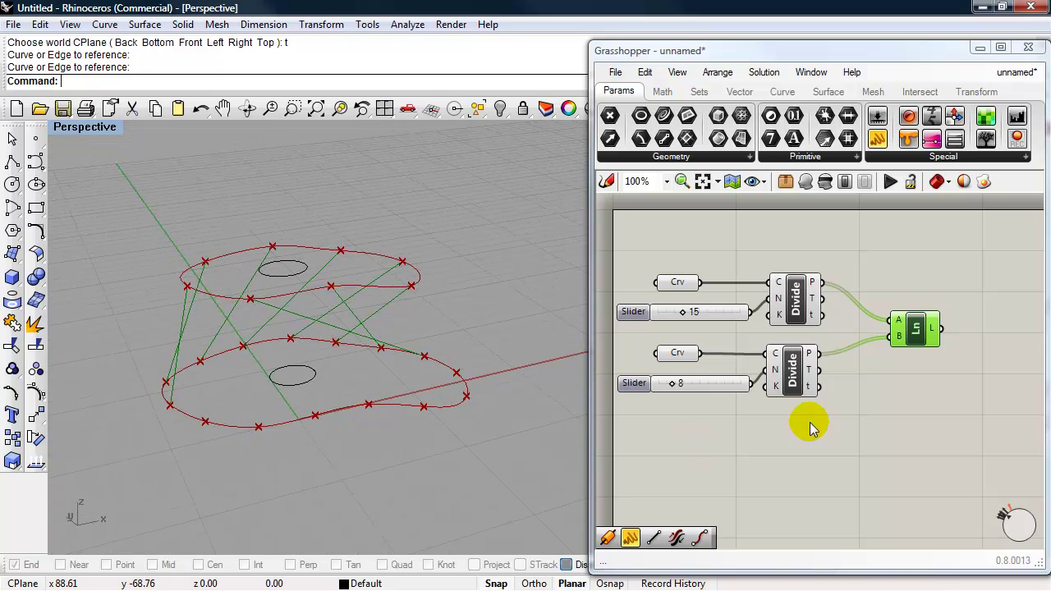
click(917, 341)
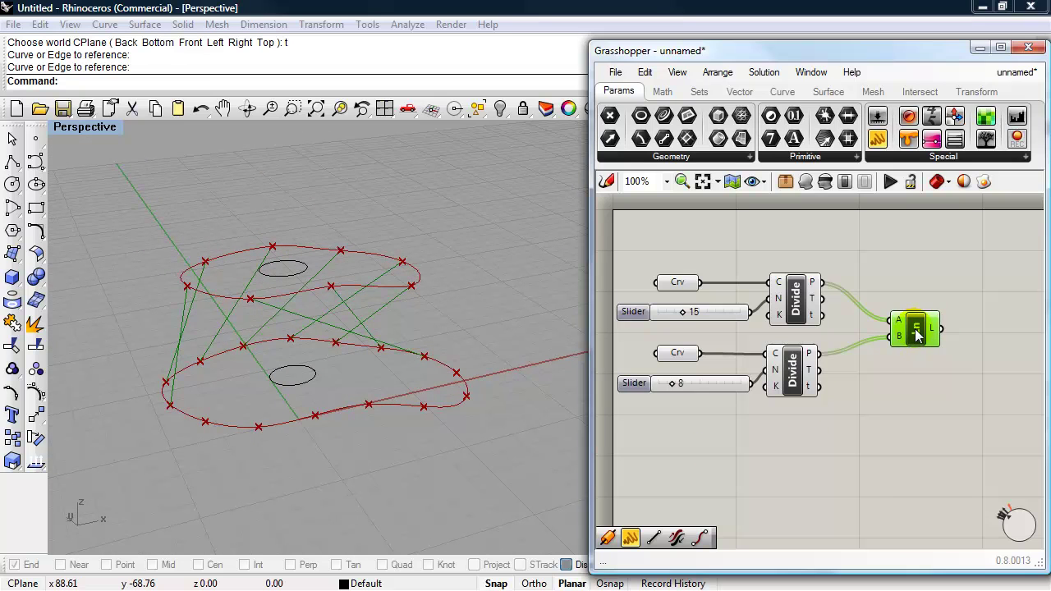
Try Longest list, then set the Line component to Cross reference and orbit around the web.
right_click(917, 341)
click(919, 457)
right_drag(366, 406, 294, 418)
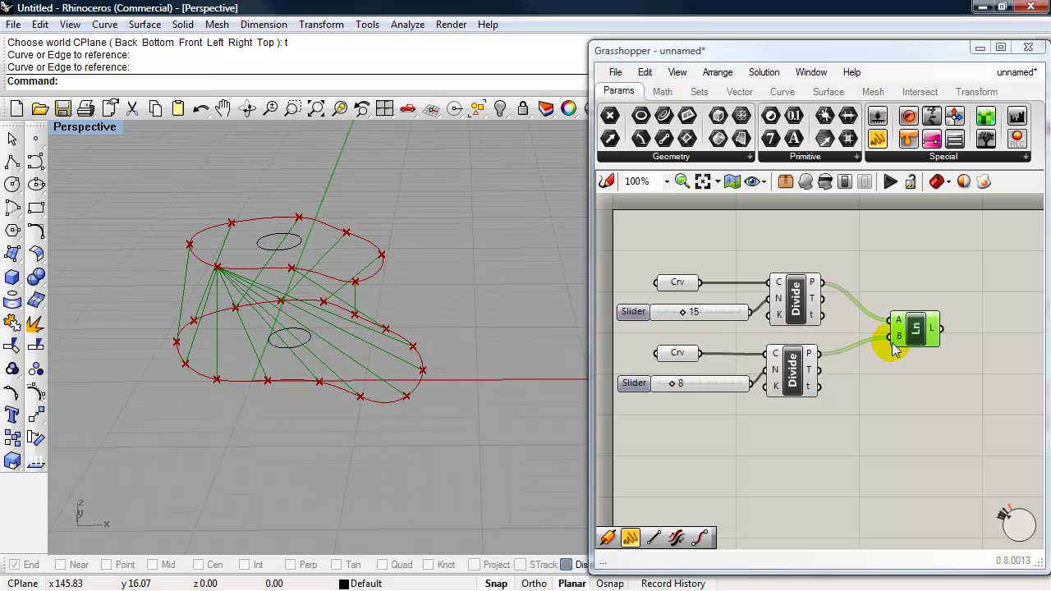
right_click(918, 343)
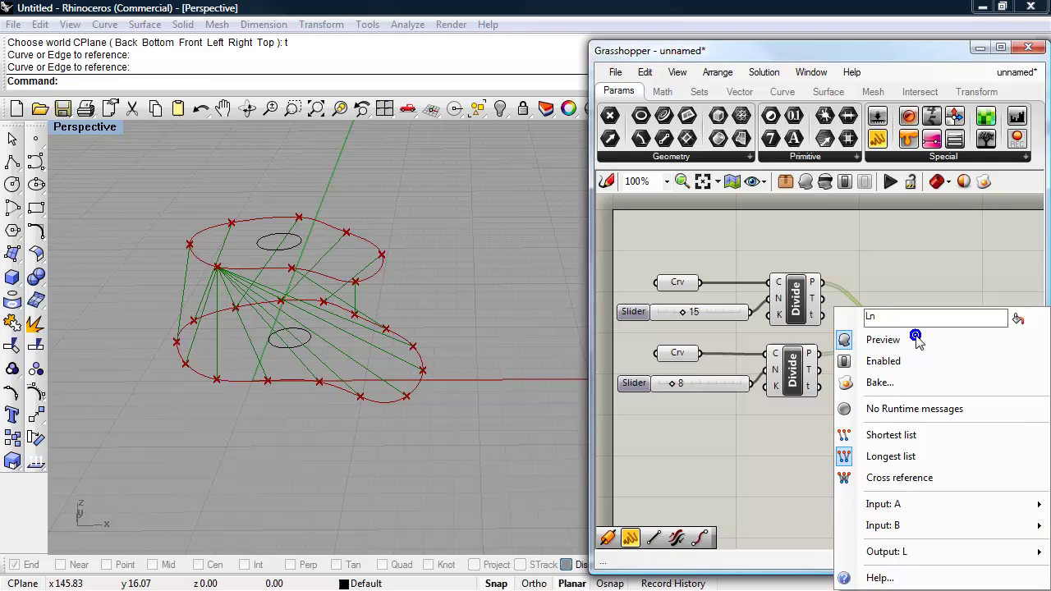
click(914, 476)
right_drag(462, 380, 464, 359)
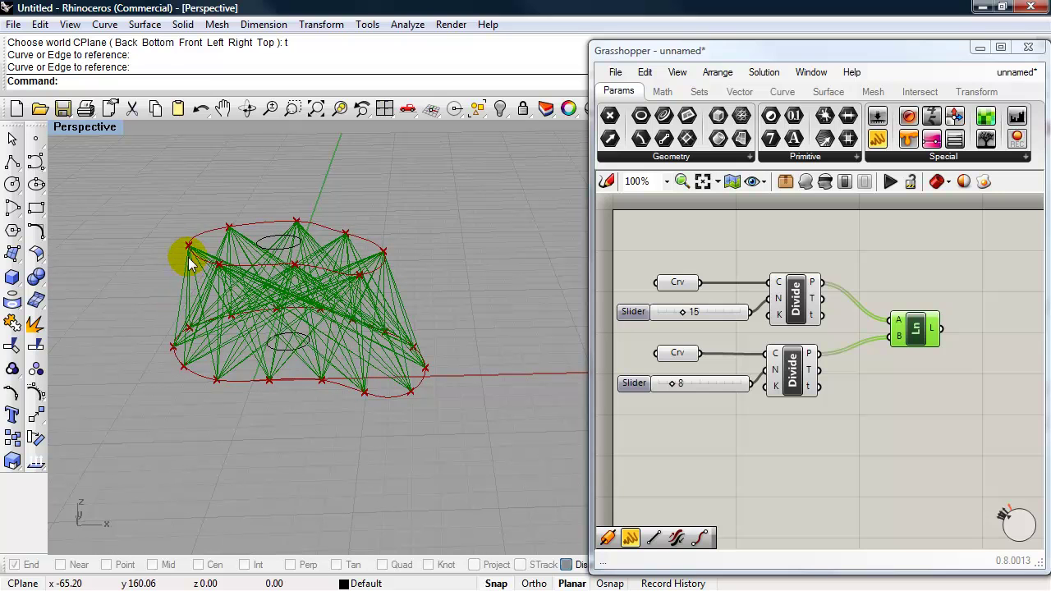
right_drag(189, 261, 221, 309)
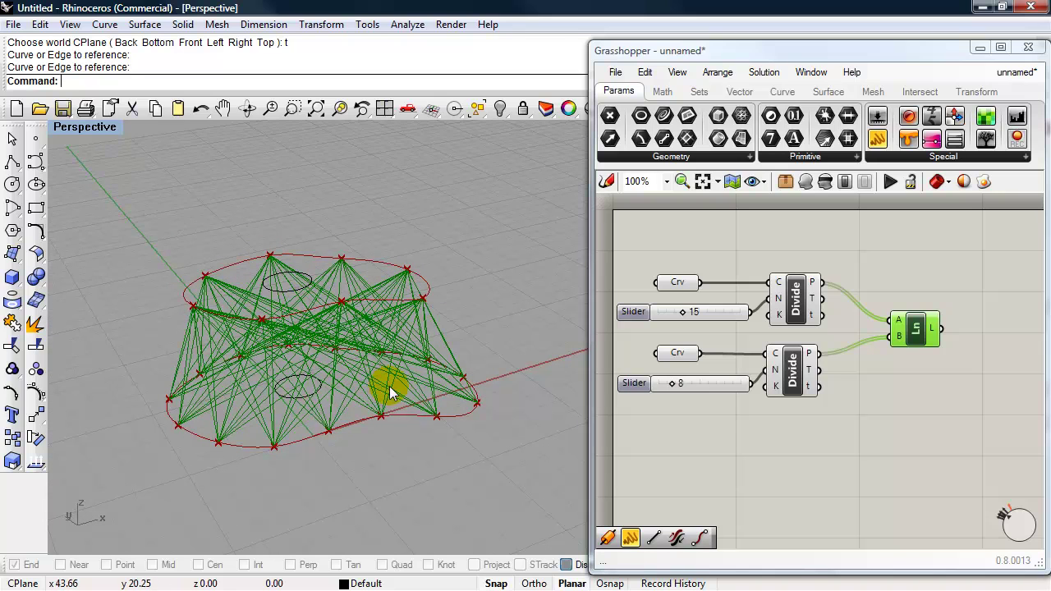
right_drag(403, 451, 374, 450)
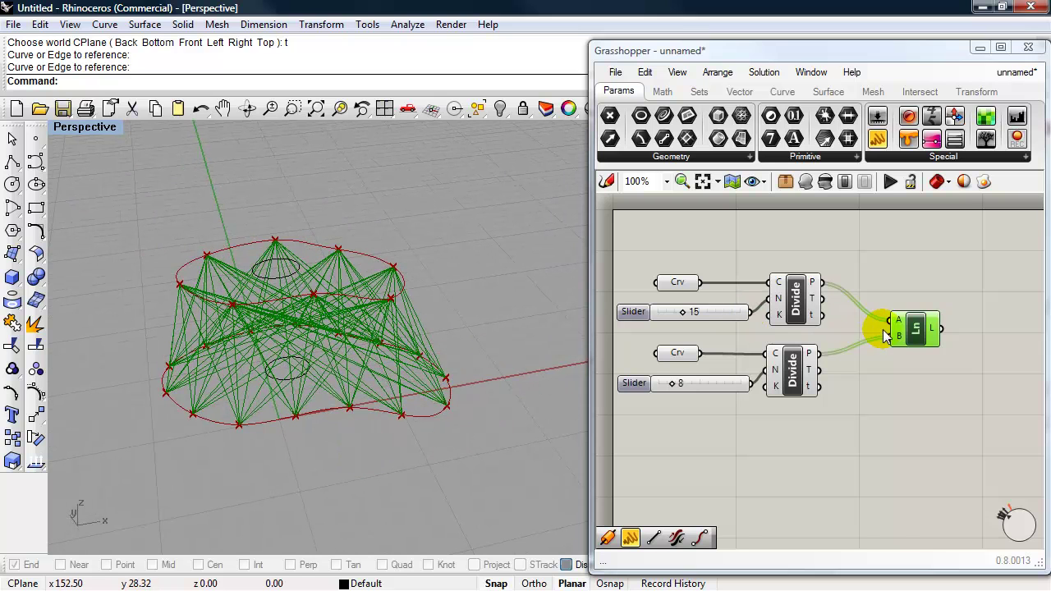
Return Line matching to Longest list and lower the first Divide slider from 15 to 8.
right_click(915, 333)
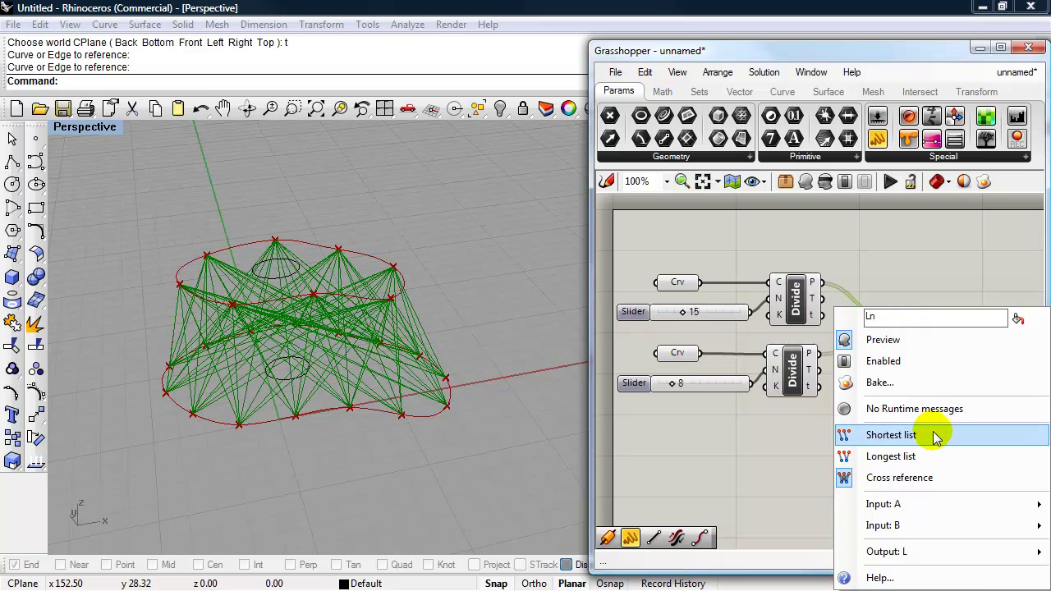
click(931, 454)
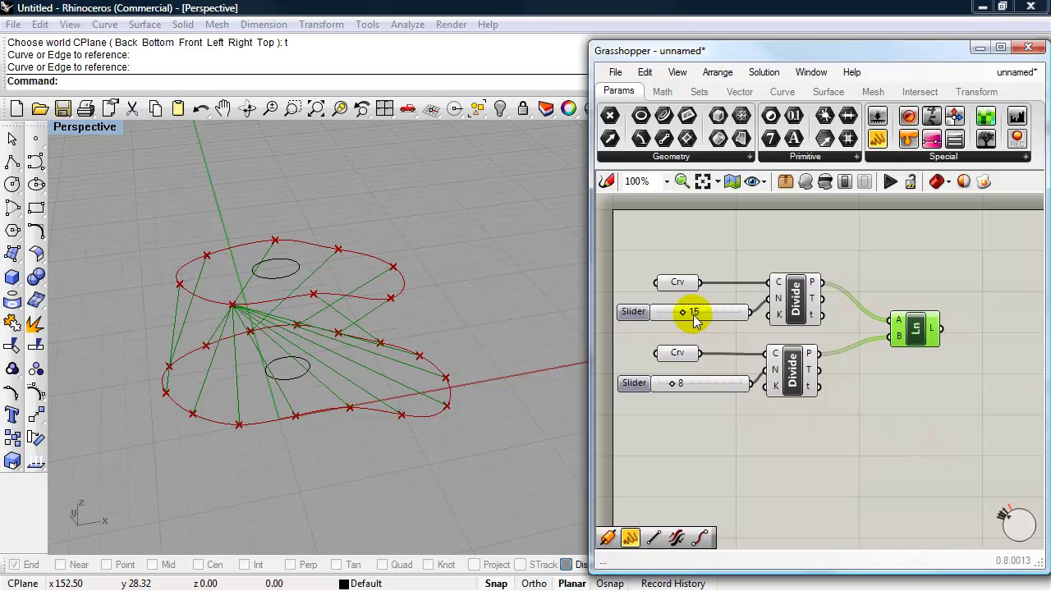
drag(687, 317, 672, 313)
right_drag(463, 308, 431, 246)
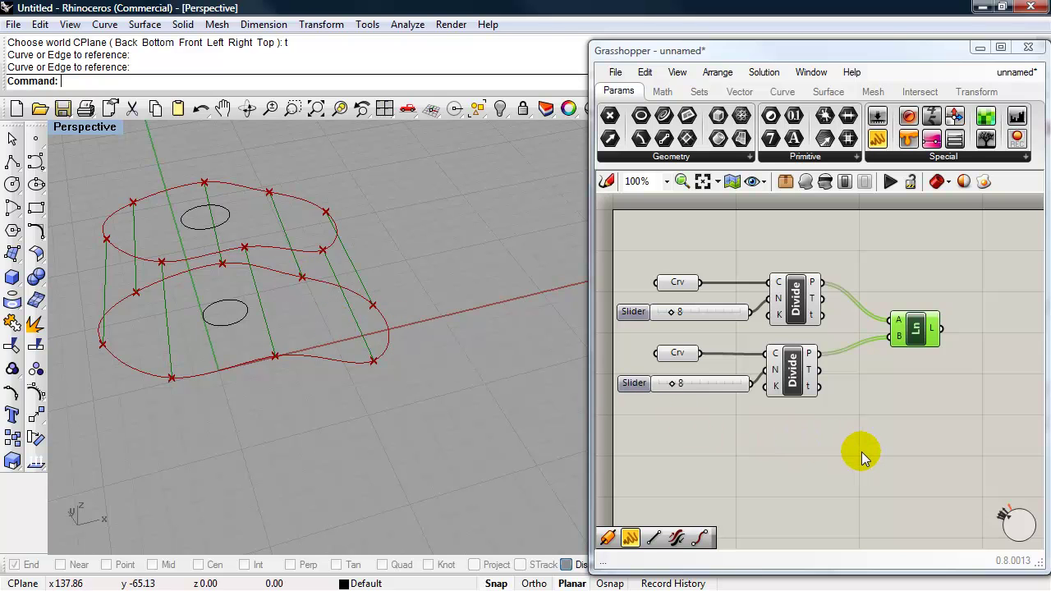
Add a Pipe component through the 'pipe' search and position it beside Ln.
right_drag(875, 452, 863, 449)
double_click(928, 451)
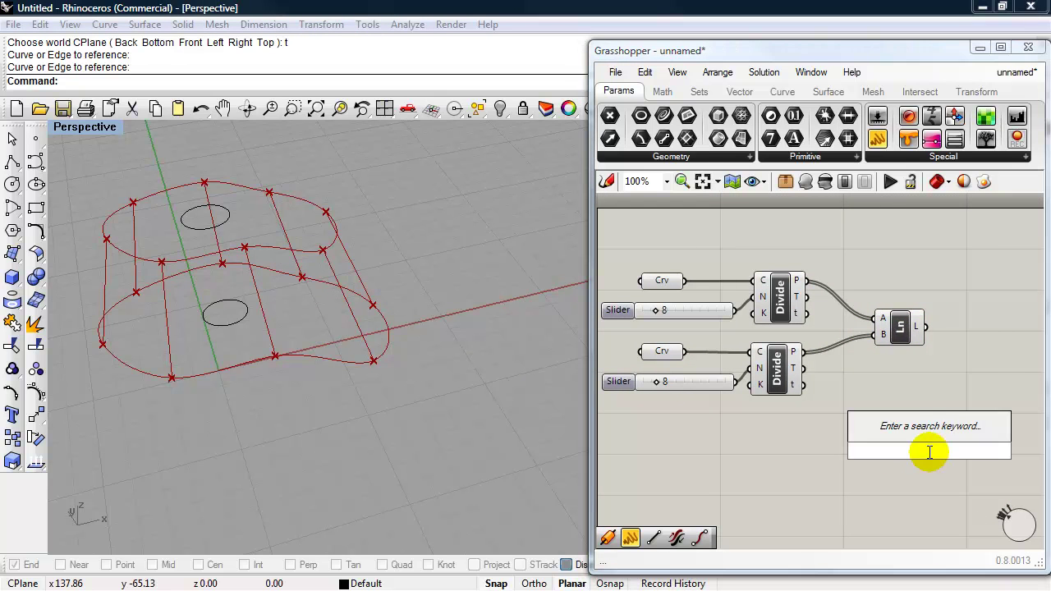
text(pipe)
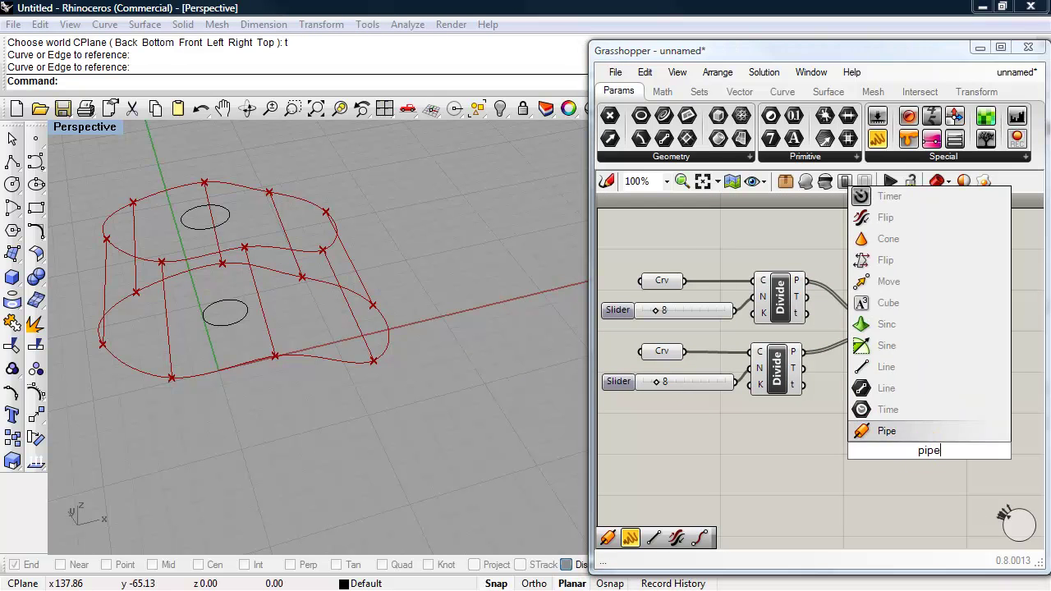
click(887, 430)
drag(924, 446, 979, 347)
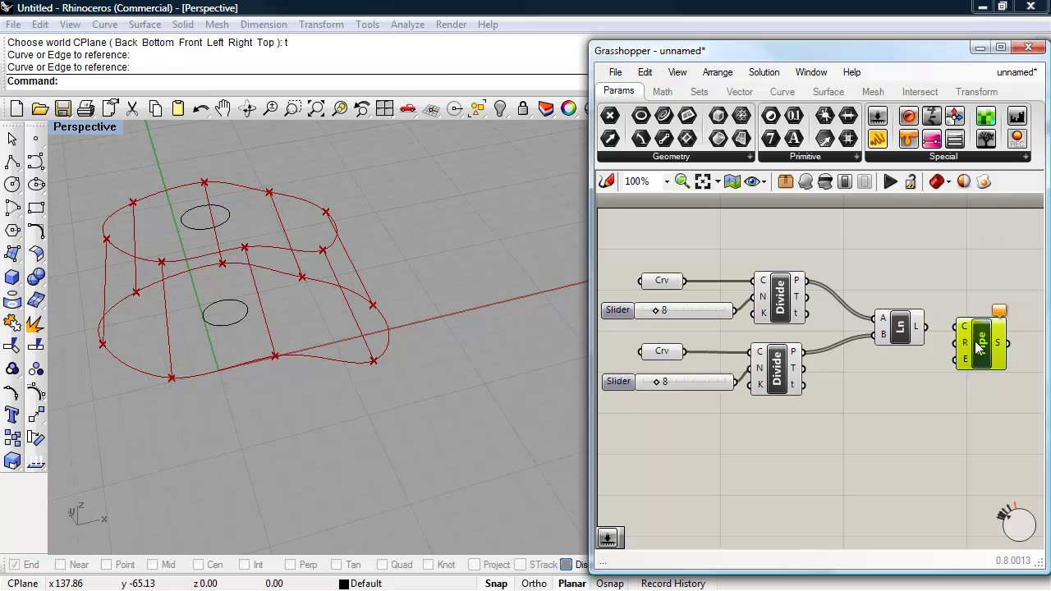
drag(976, 343, 977, 340)
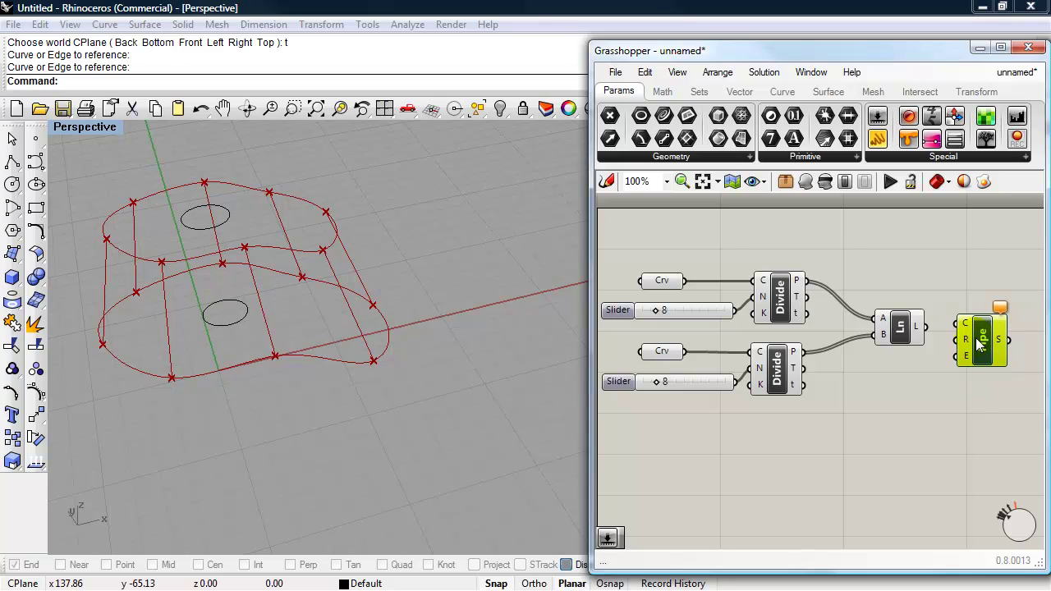
Check which ring curve each Crv holds, then wire Ln's L output into Pipe's C input.
click(901, 324)
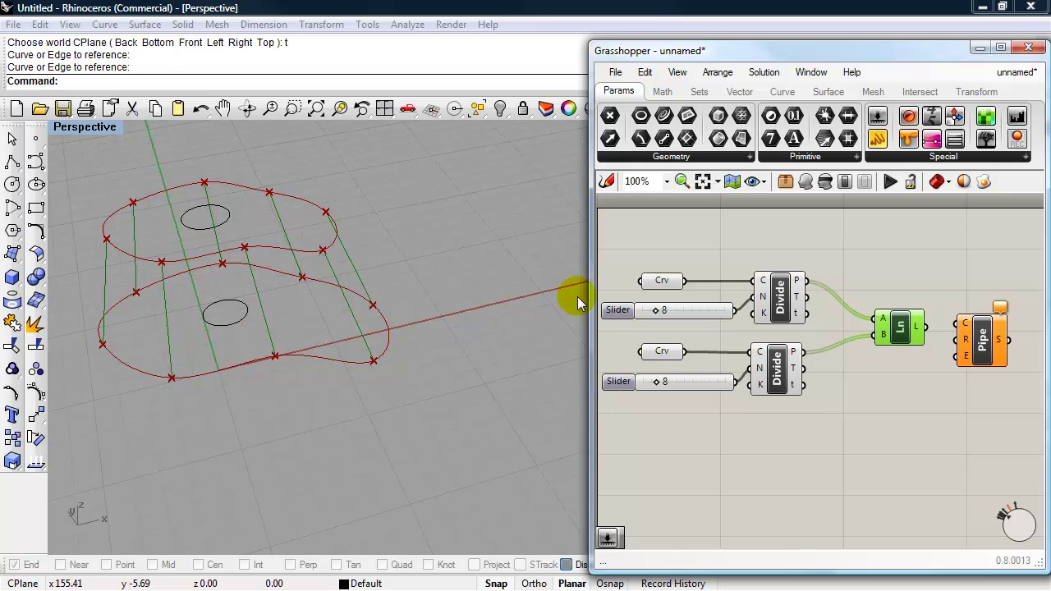
click(657, 281)
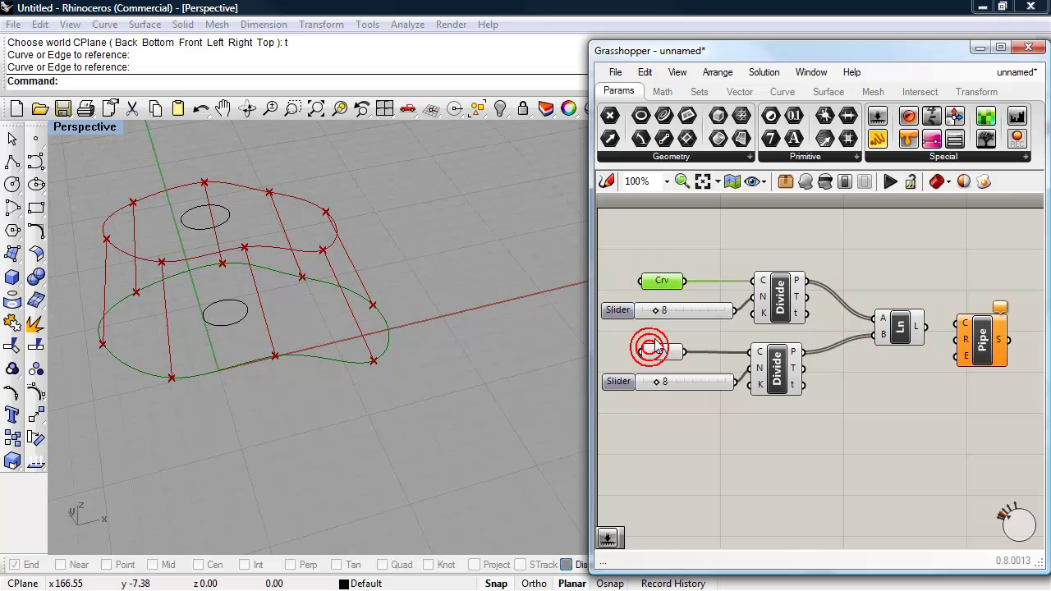
click(658, 279)
click(659, 352)
click(672, 280)
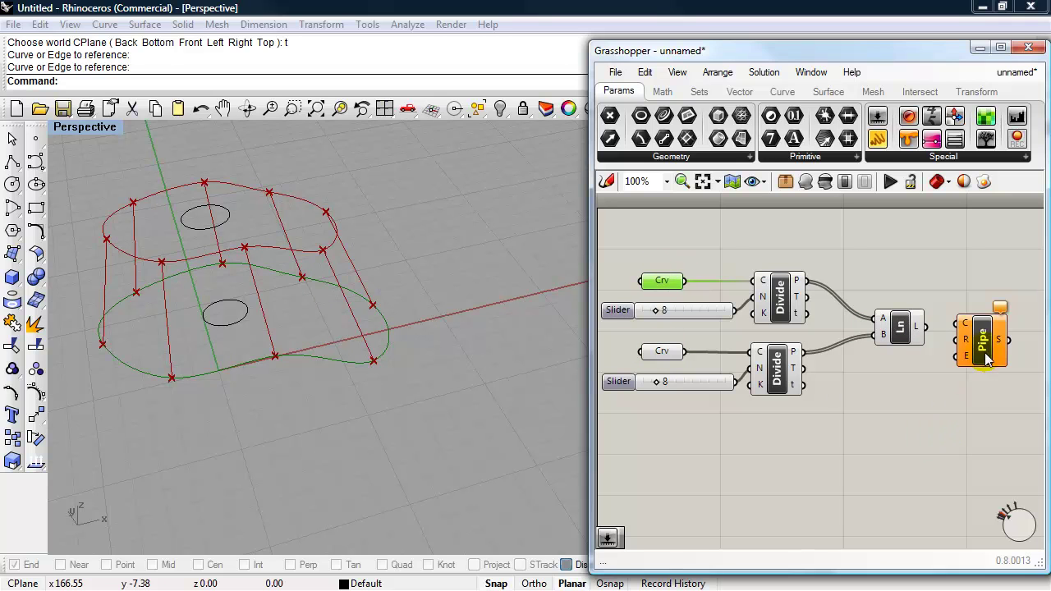
drag(956, 330, 992, 355)
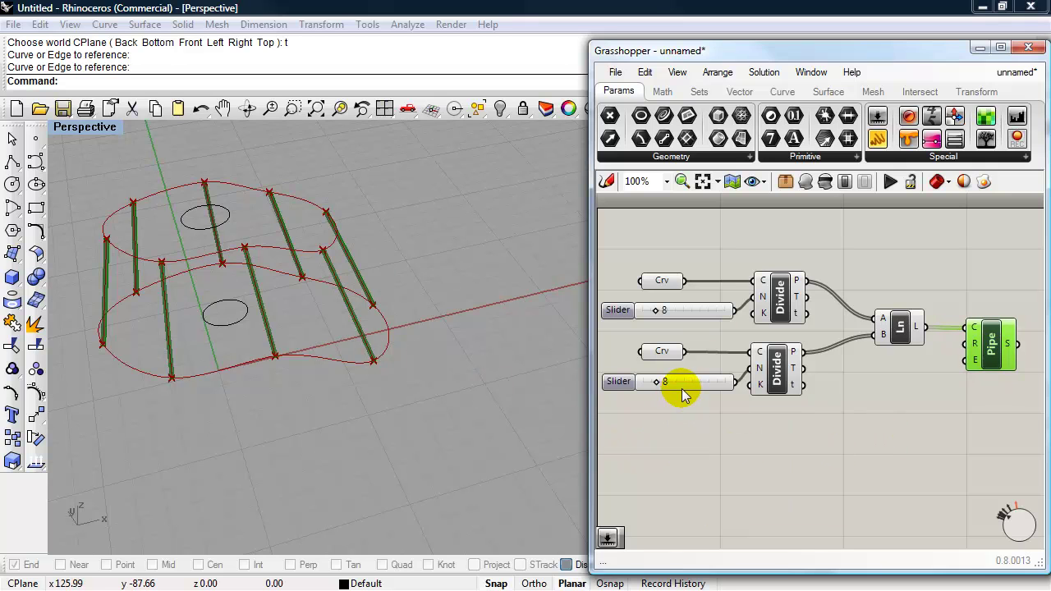
Add a Number Slider and wire it into the Pipe's R radius input.
double_click(906, 420)
text(num)
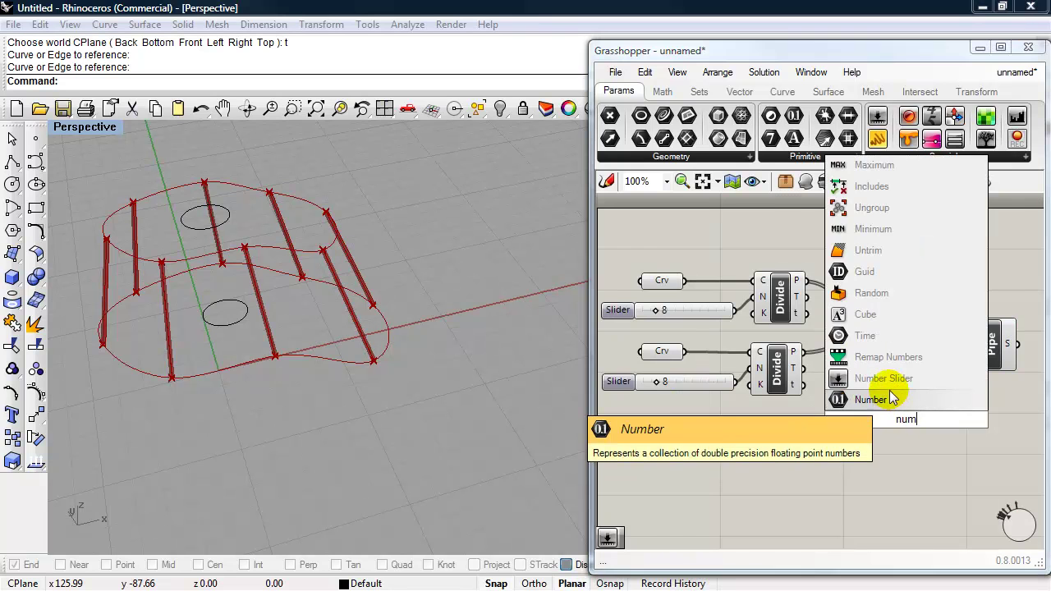
click(883, 379)
drag(921, 407, 966, 343)
drag(880, 379, 942, 391)
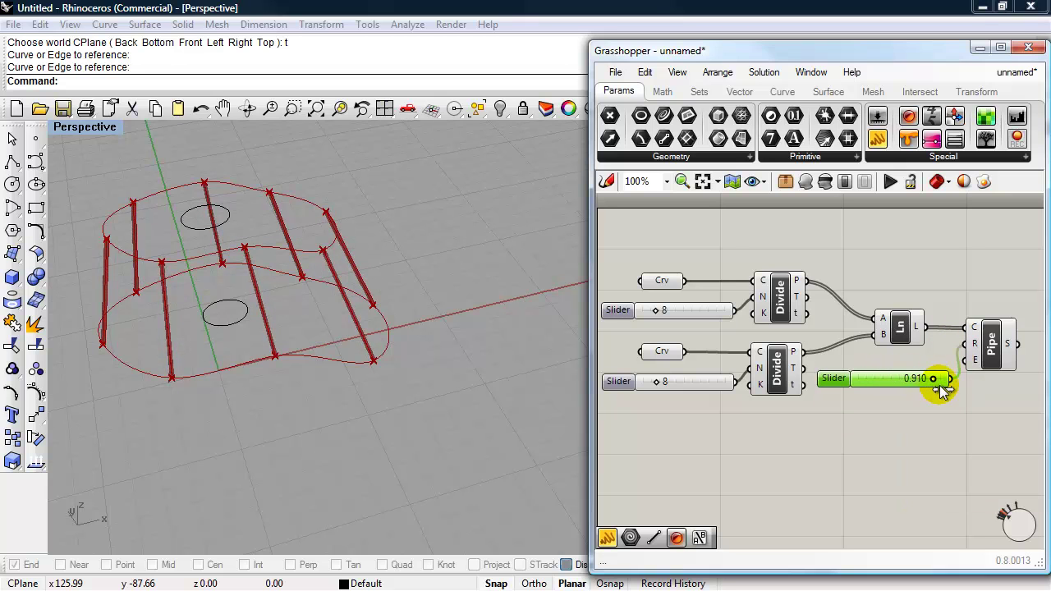
Set the radius slider's maximum value to 5 in its settings.
double_click(834, 381)
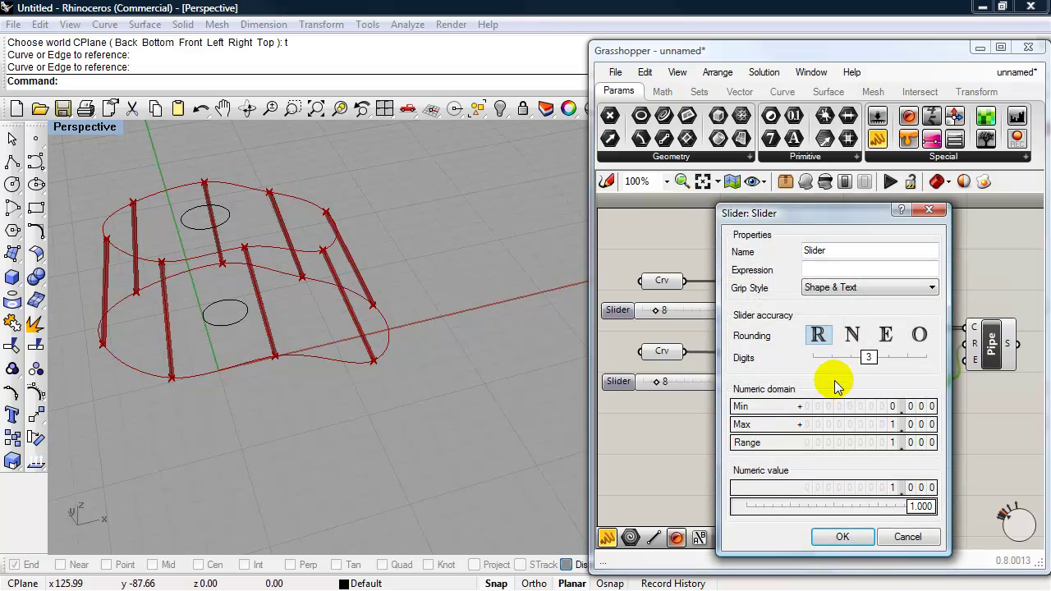
double_click(914, 433)
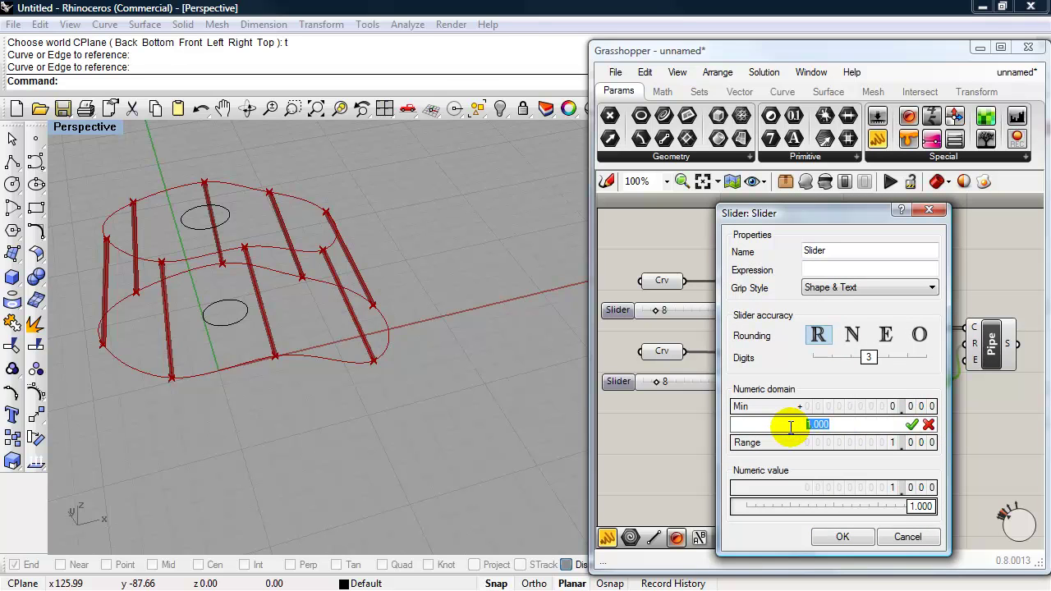
text(5)
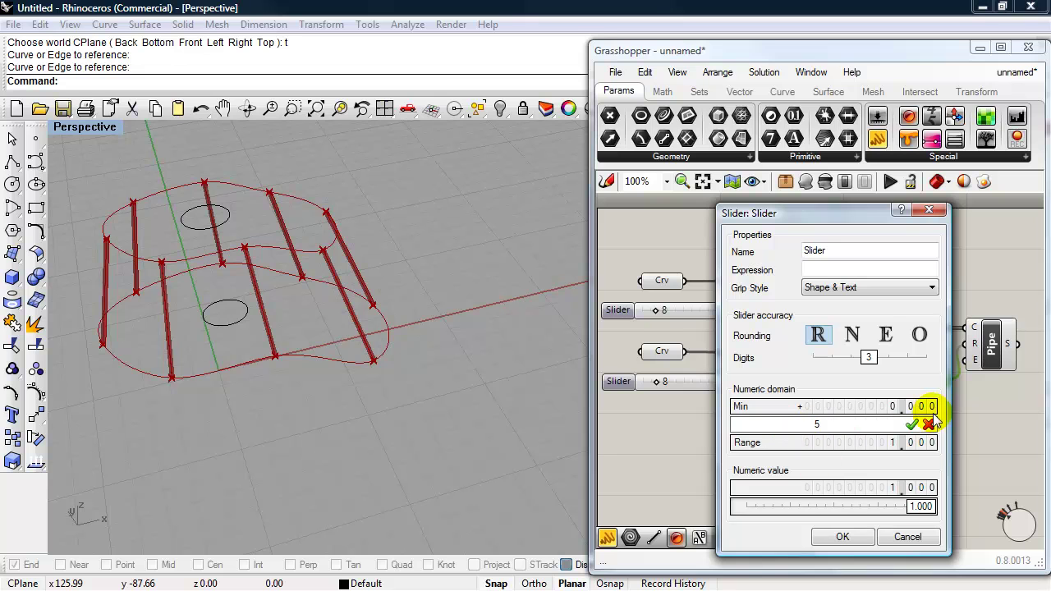
click(911, 425)
click(843, 540)
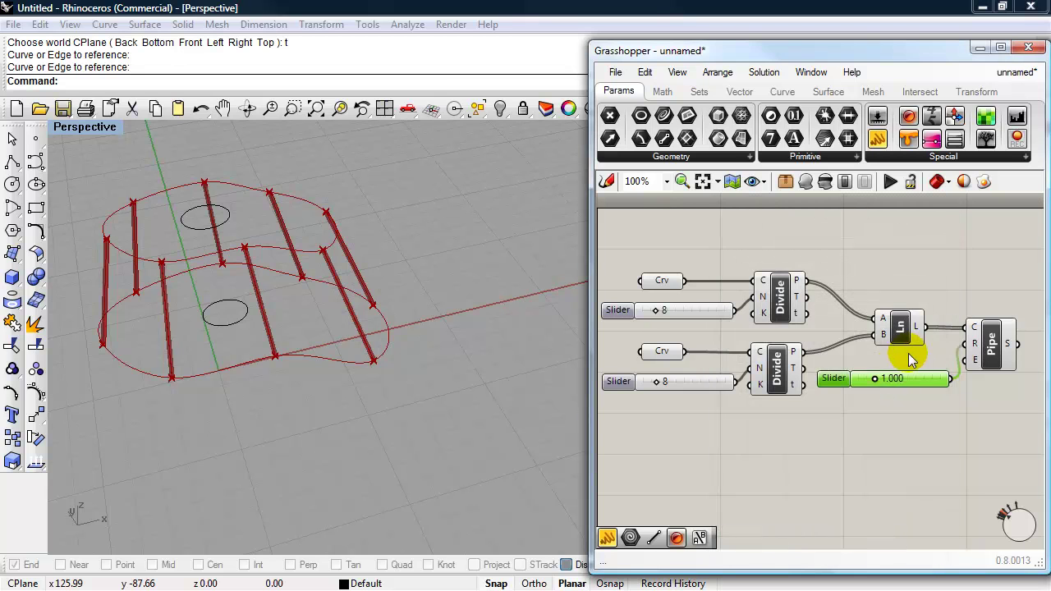
Set strut radius to 1.950, duplicate Ln, slider and Pipe, and feed both ring curves into the copy.
mouse_move(875, 379)
mouse_down()
mouse_move(910, 379)
mouse_move(882, 381)
mouse_move(893, 382)
mouse_up()
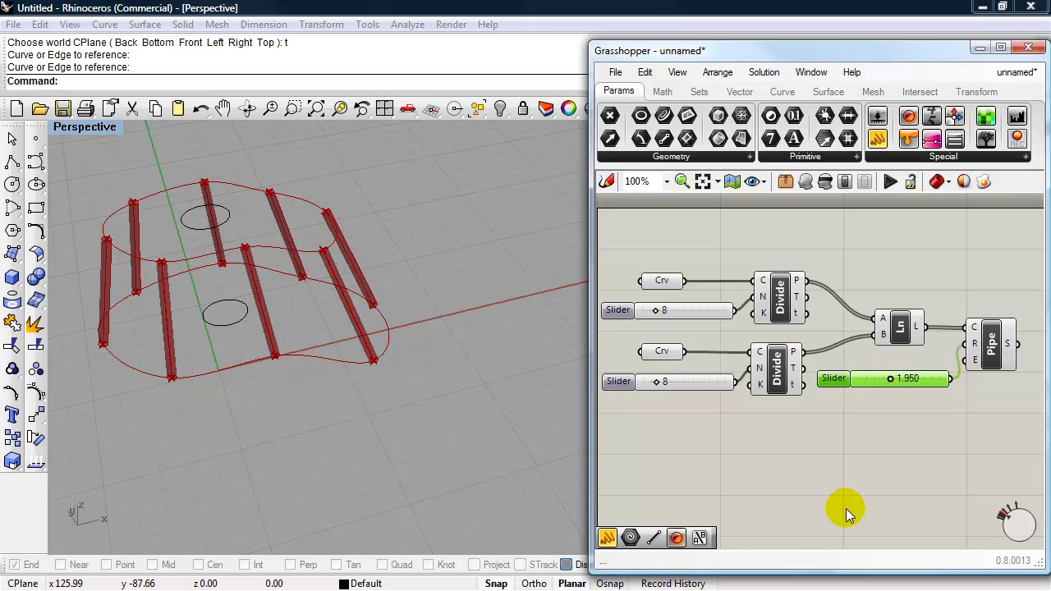
drag(1011, 428, 927, 348)
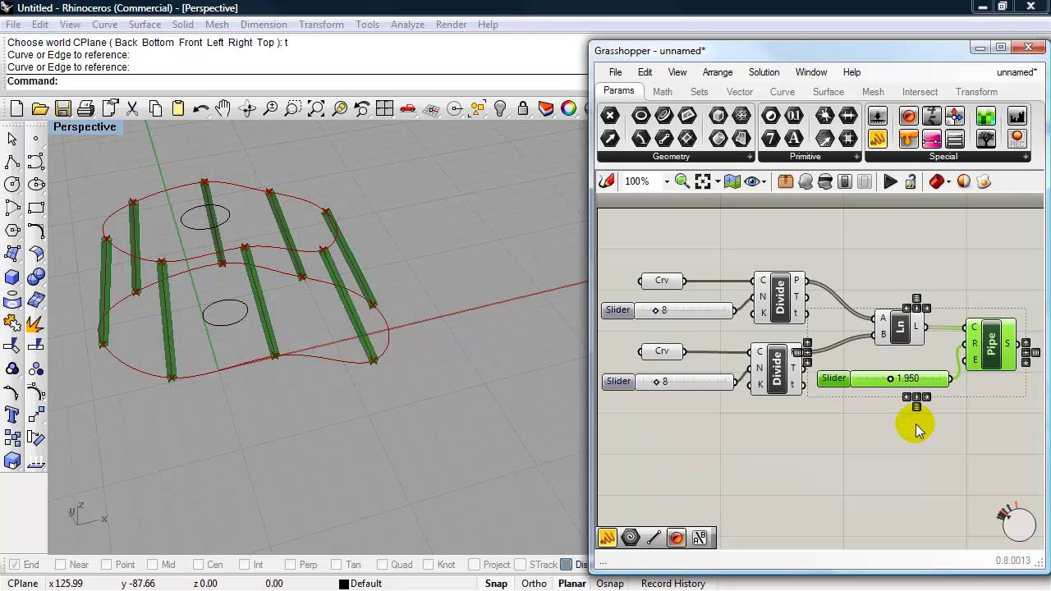
alt+drag(990, 354, 899, 482)
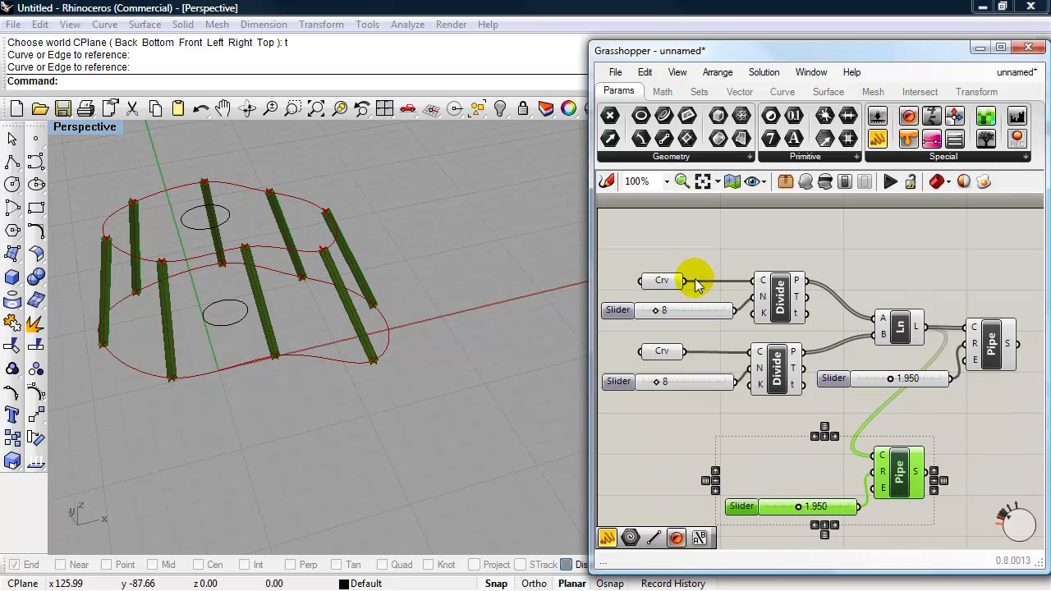
drag(684, 280, 872, 455)
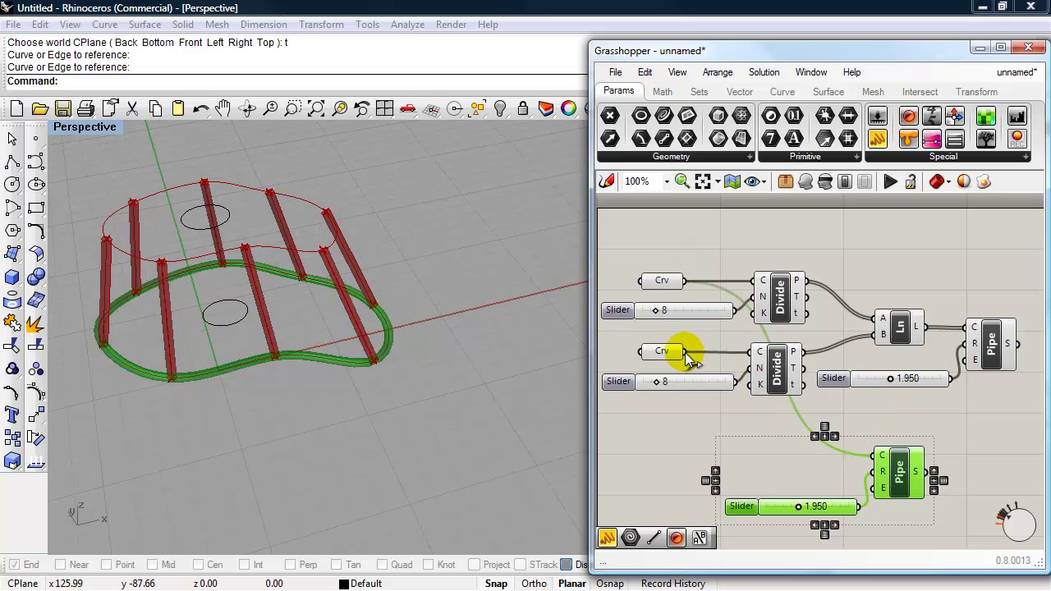
drag(684, 353, 870, 458)
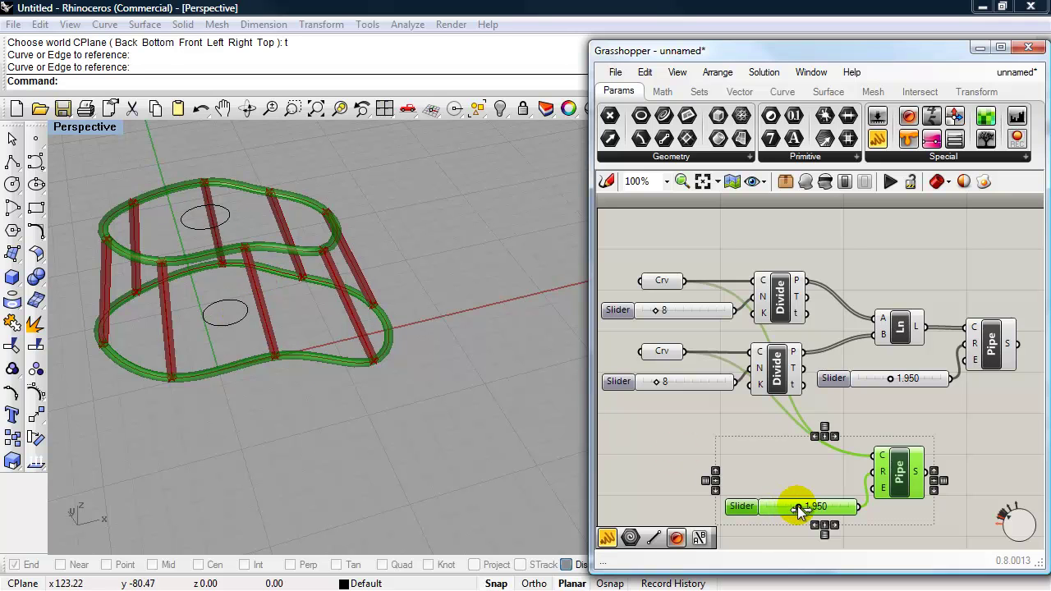
Set the ring pipe slider to 4.750 and orbit to view the frame from several sides.
drag(797, 507, 845, 514)
right_drag(429, 417, 410, 439)
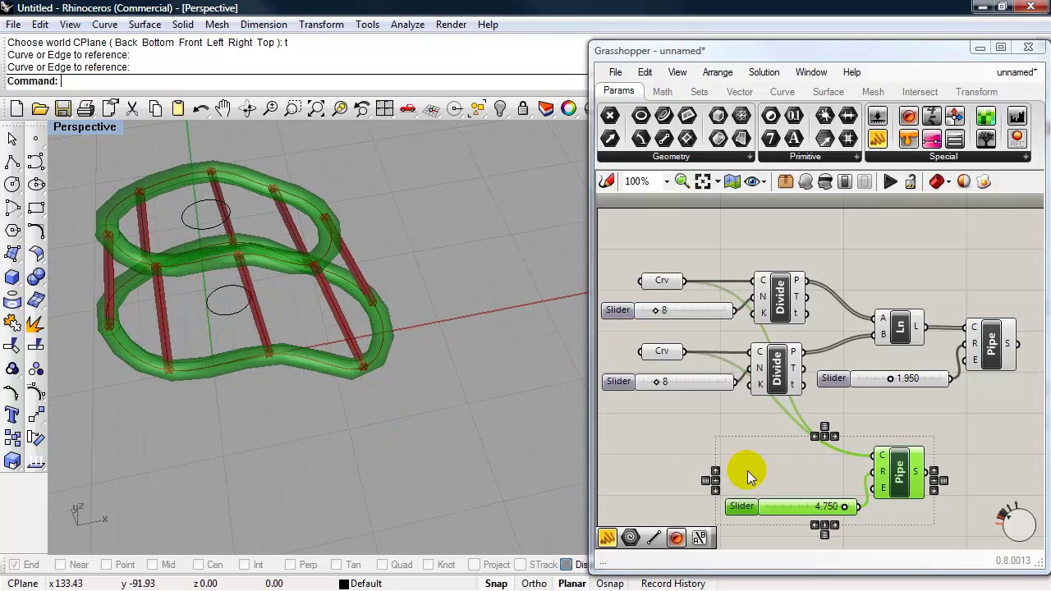
click(987, 429)
right_drag(526, 418, 463, 377)
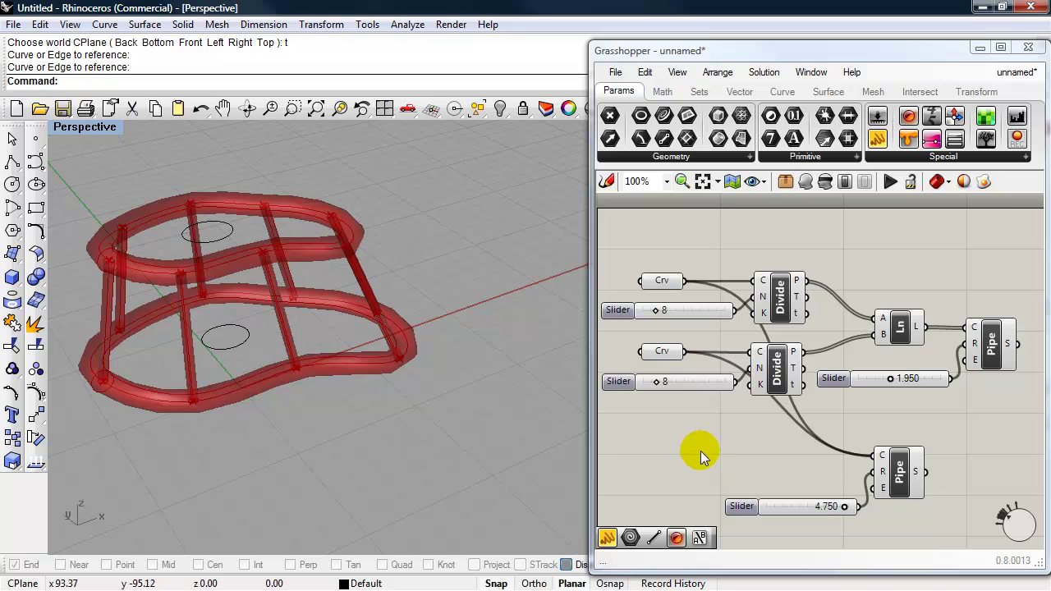
right_drag(441, 282, 412, 317)
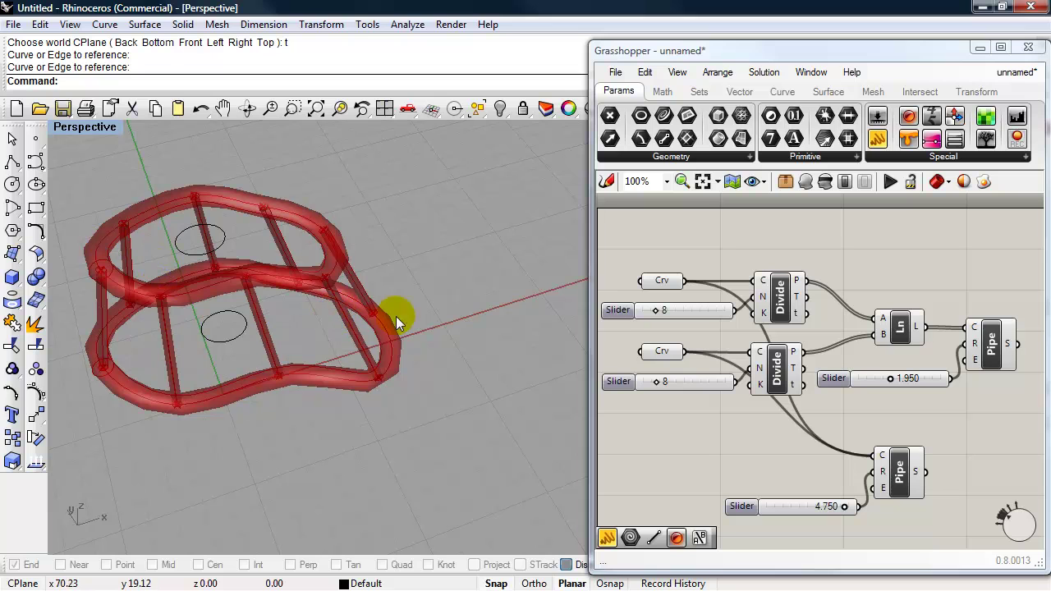
Set the strut Pipe's E input to integer 1 for capped ends, then reframe the definition.
click(998, 361)
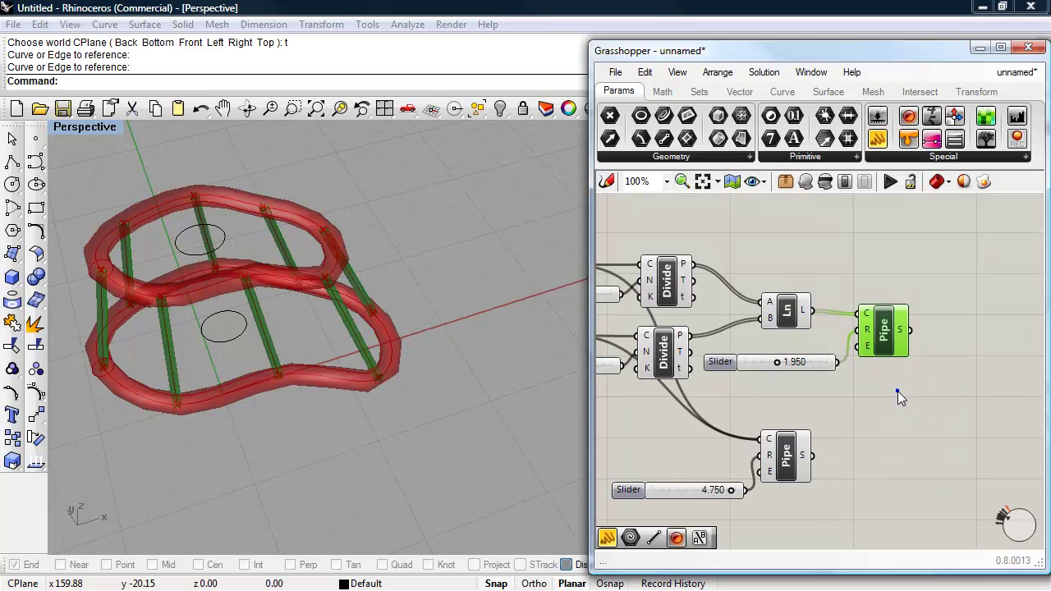
right_drag(897, 391, 757, 374)
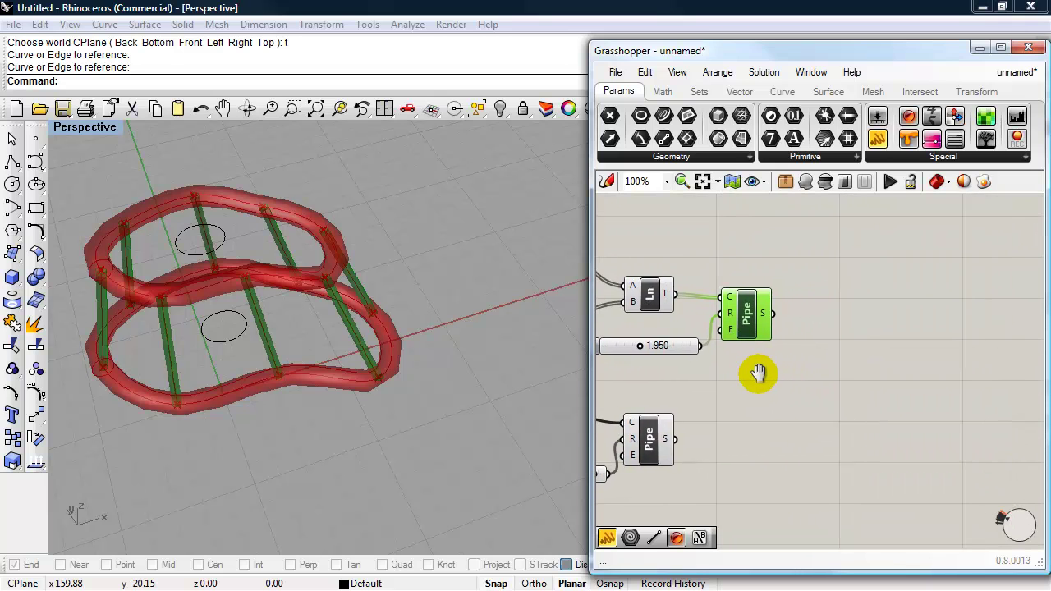
right_click(722, 329)
mouse_move(785, 457)
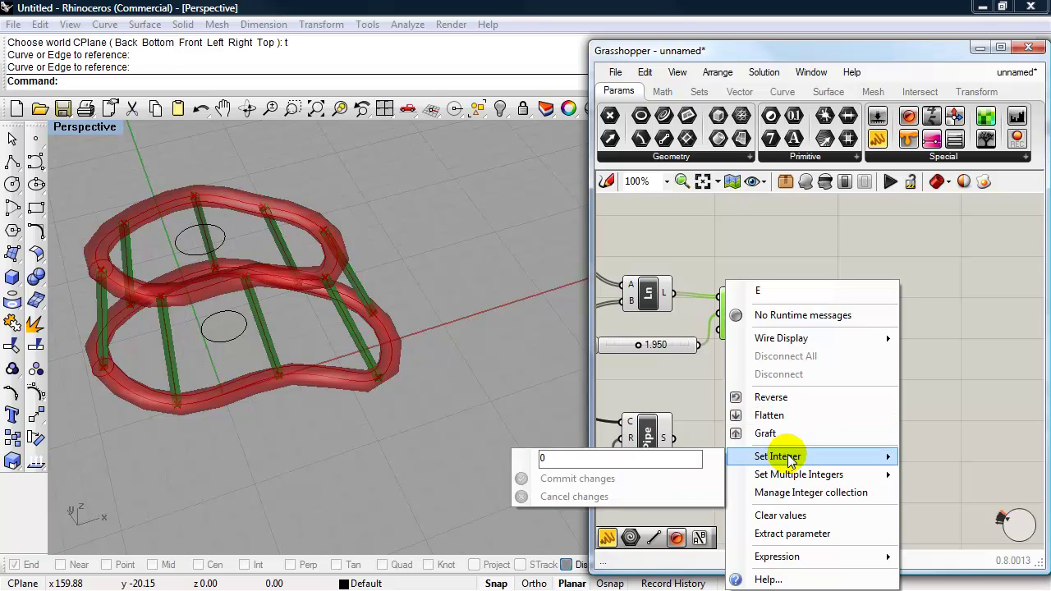
click(601, 457)
double_click(600, 456)
text(1)
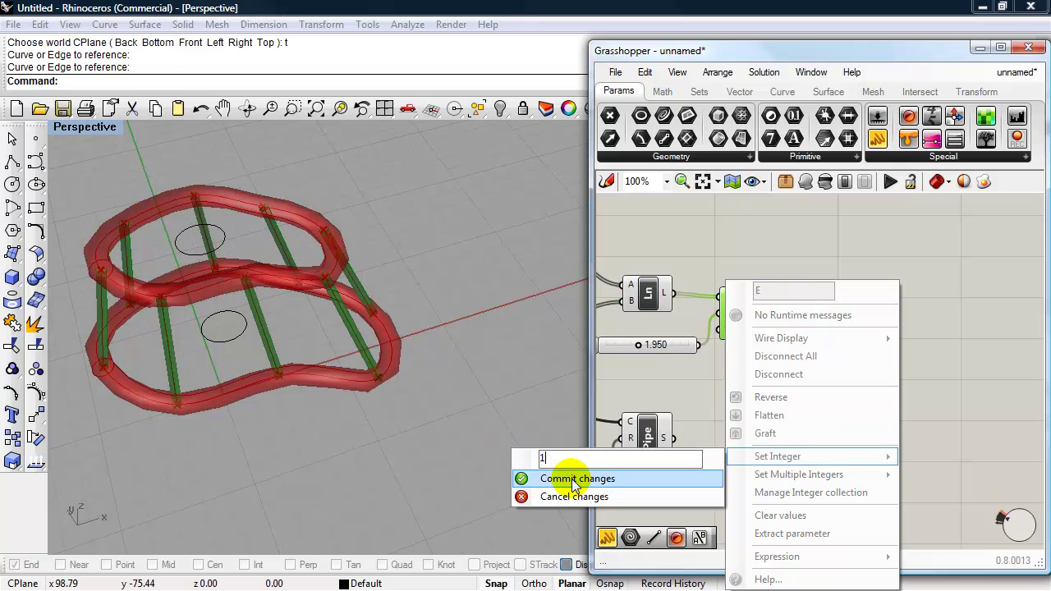
click(573, 483)
right_drag(772, 382, 1002, 373)
scroll(1009, 373, down, 2)
scroll(923, 355, up, 2)
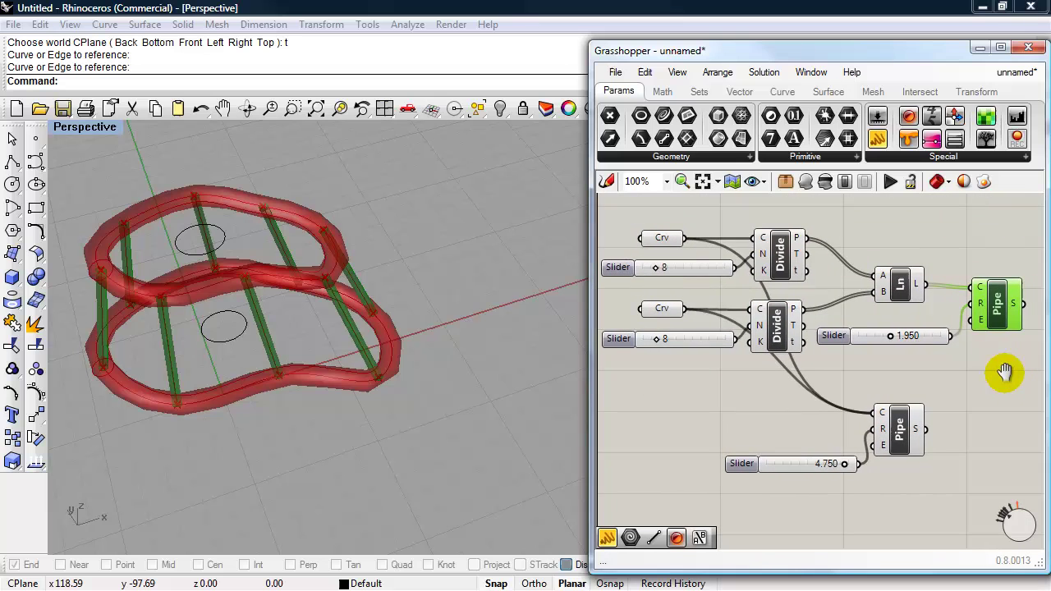
Select both the ring and strut pipe components and bake them into Rhino geometry.
click(912, 423)
click(995, 304)
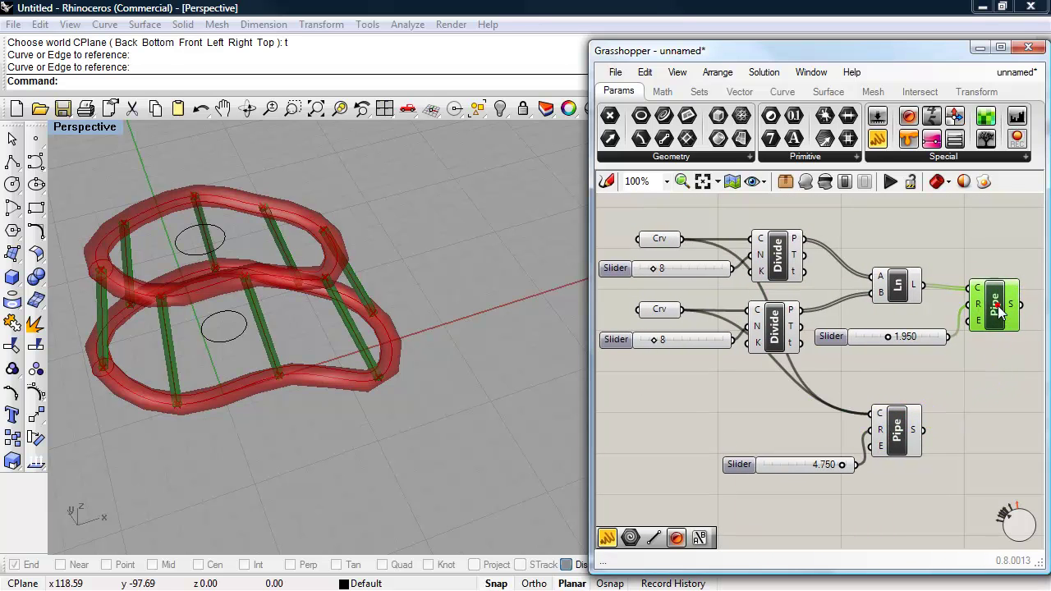
click(898, 442)
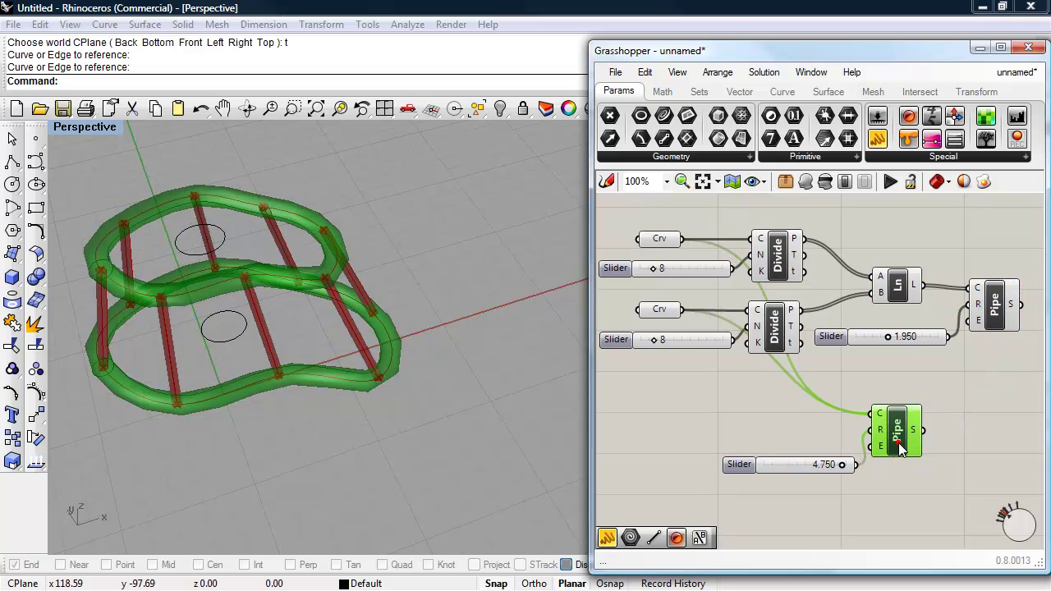
shift+click(994, 311)
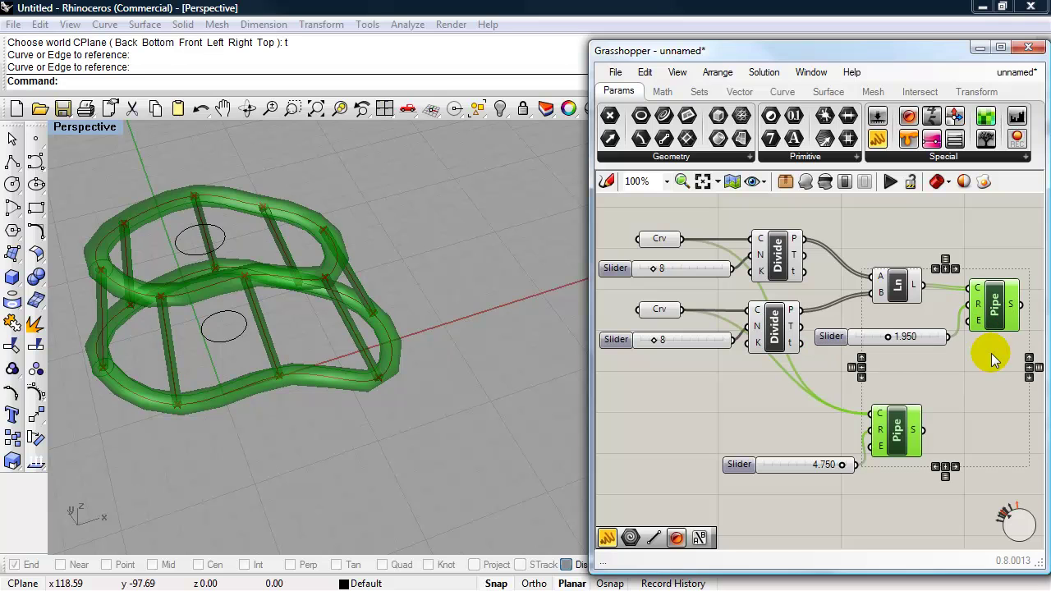
click(984, 182)
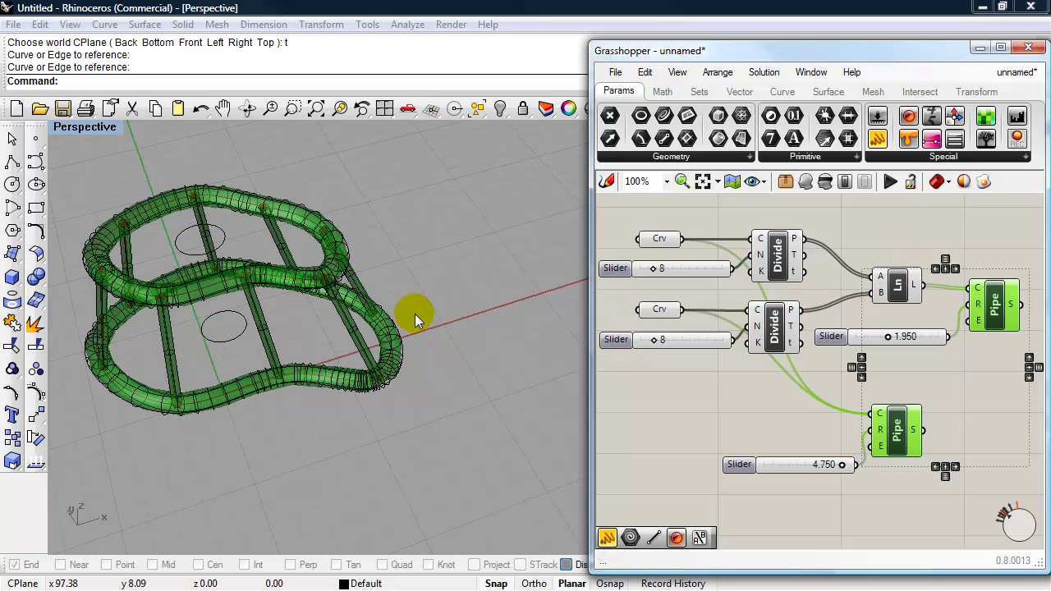
Start Save Document As and browse to the Arch 436\Class-06 folder.
click(617, 75)
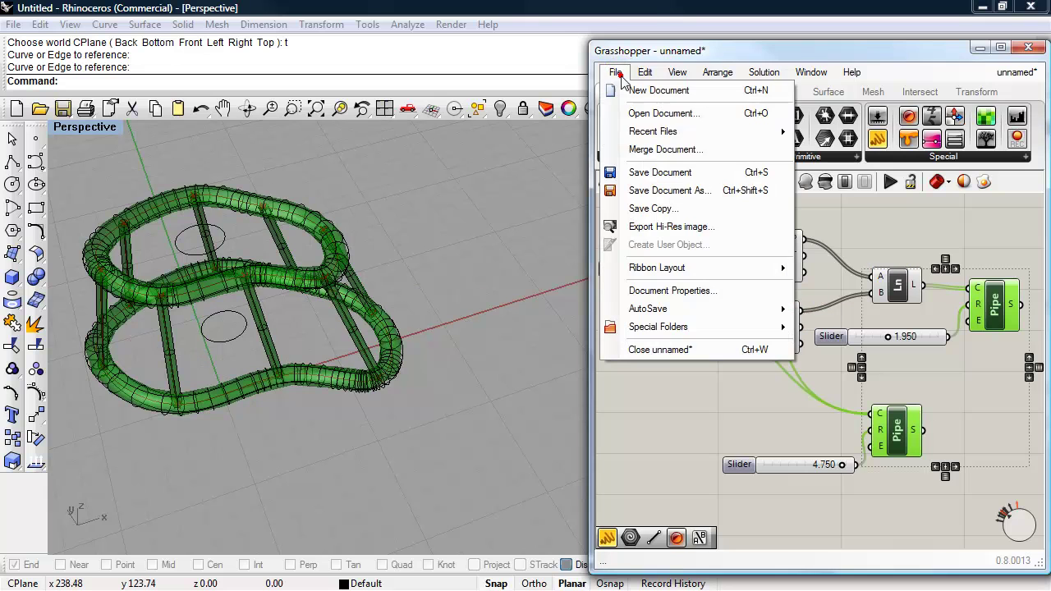
click(656, 191)
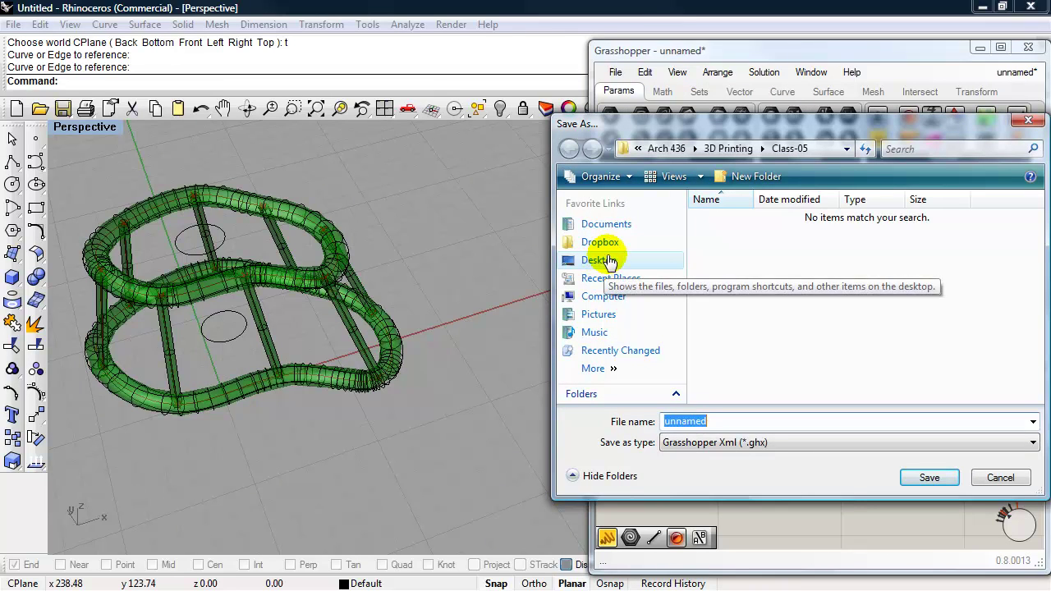
click(666, 149)
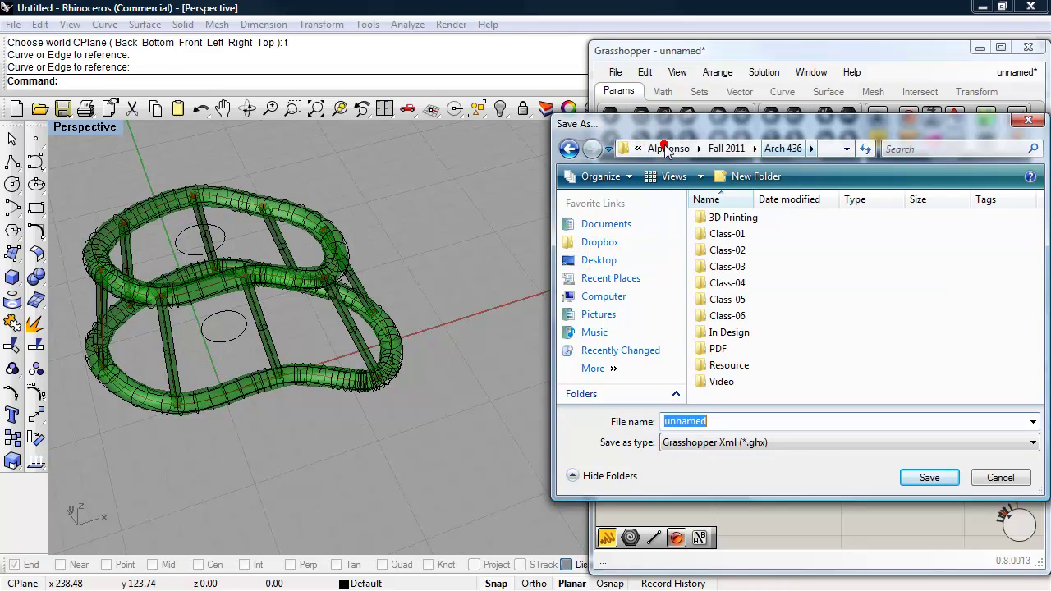
double_click(734, 316)
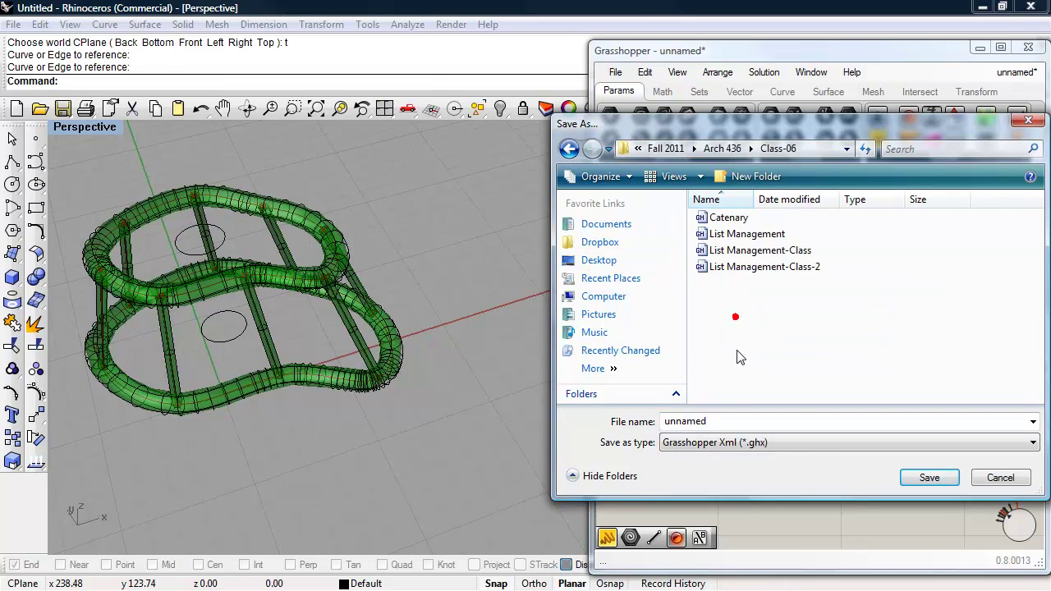
Save the definition as List Management-Video, then close it.
click(741, 234)
click(758, 420)
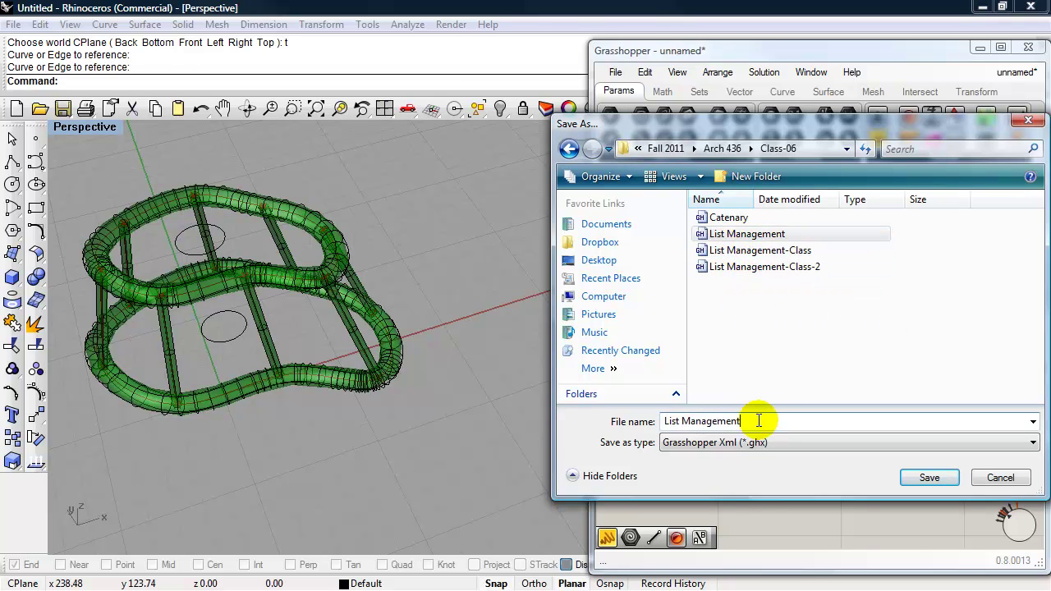
text(-Video)
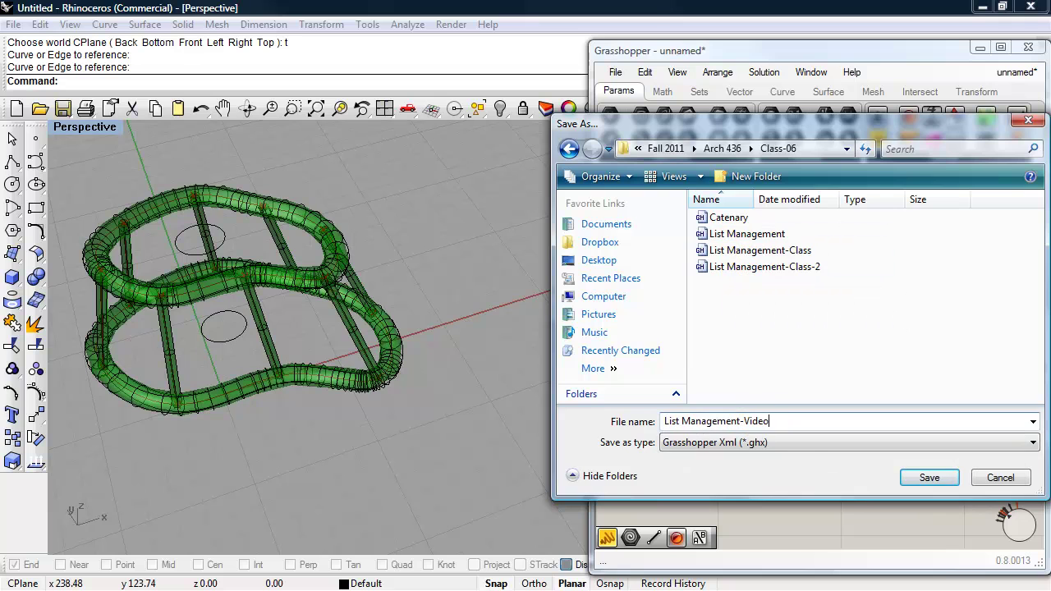
click(928, 476)
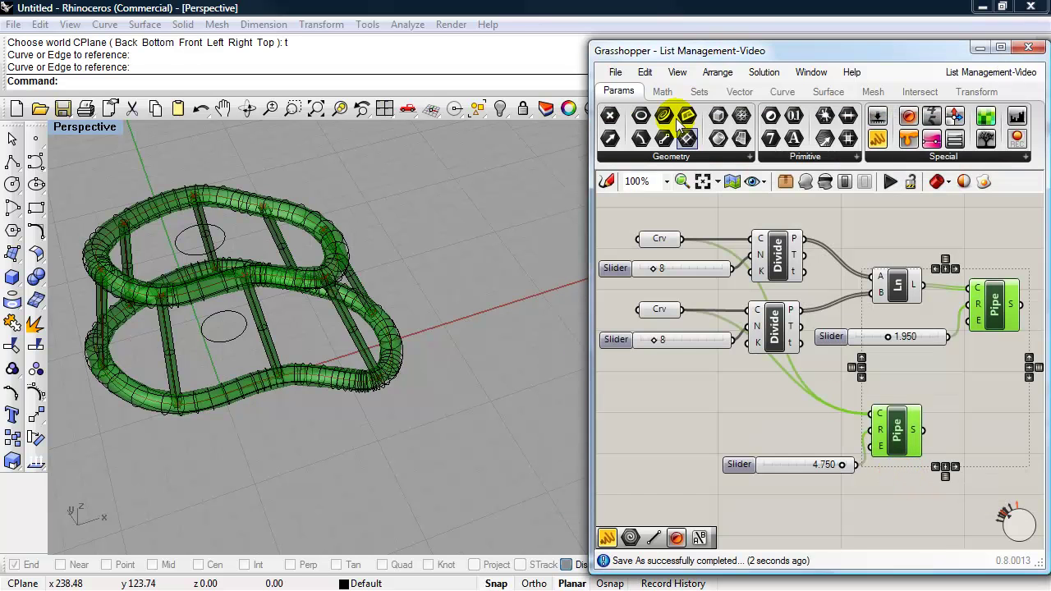
click(615, 72)
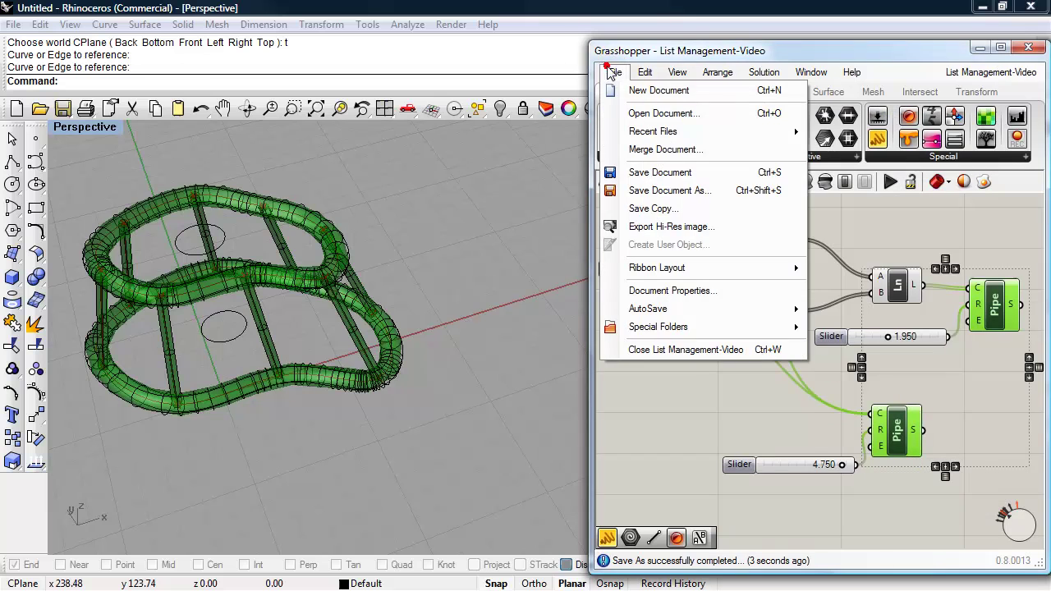
click(694, 351)
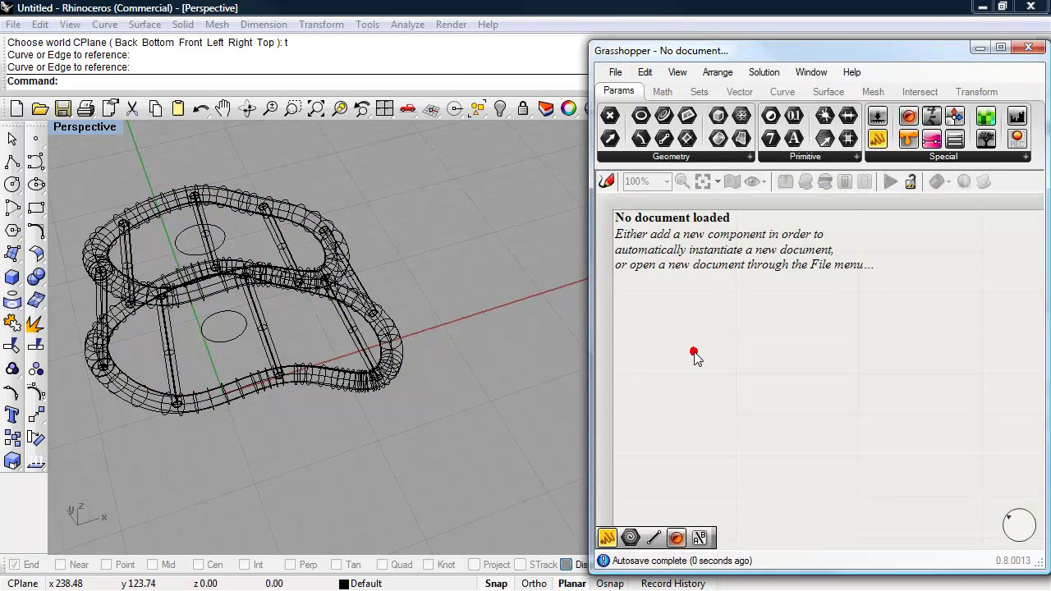
Minimize Grasshopper and show the pipe frame in Shaded display.
click(977, 48)
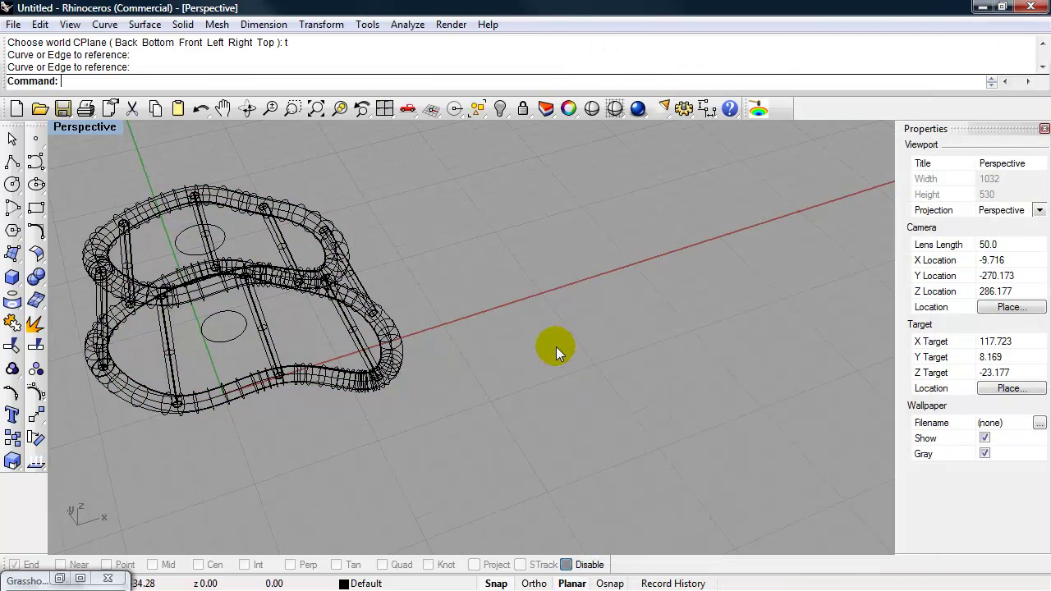
shift+right_drag(550, 342, 678, 230)
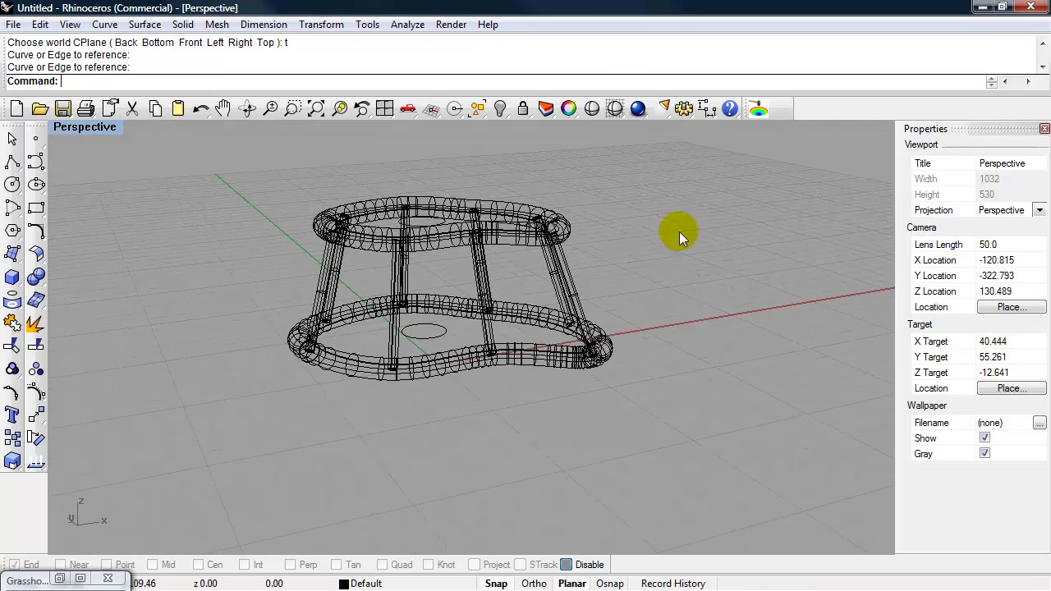
click(615, 109)
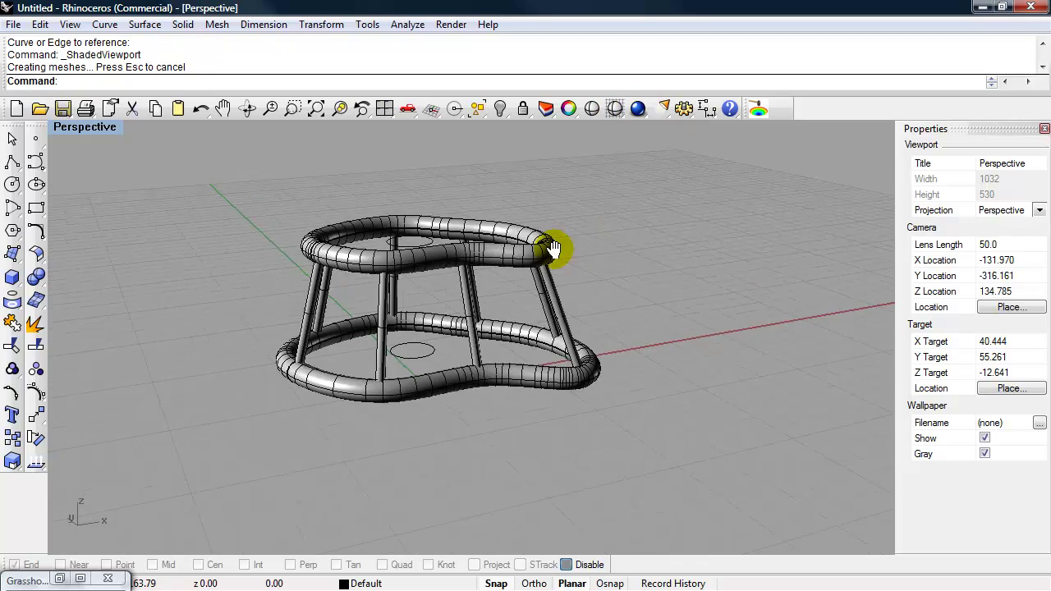
mouse_move(521, 246)
right_down()
mouse_move(602, 285)
mouse_move(602, 241)
mouse_move(613, 245)
right_up()
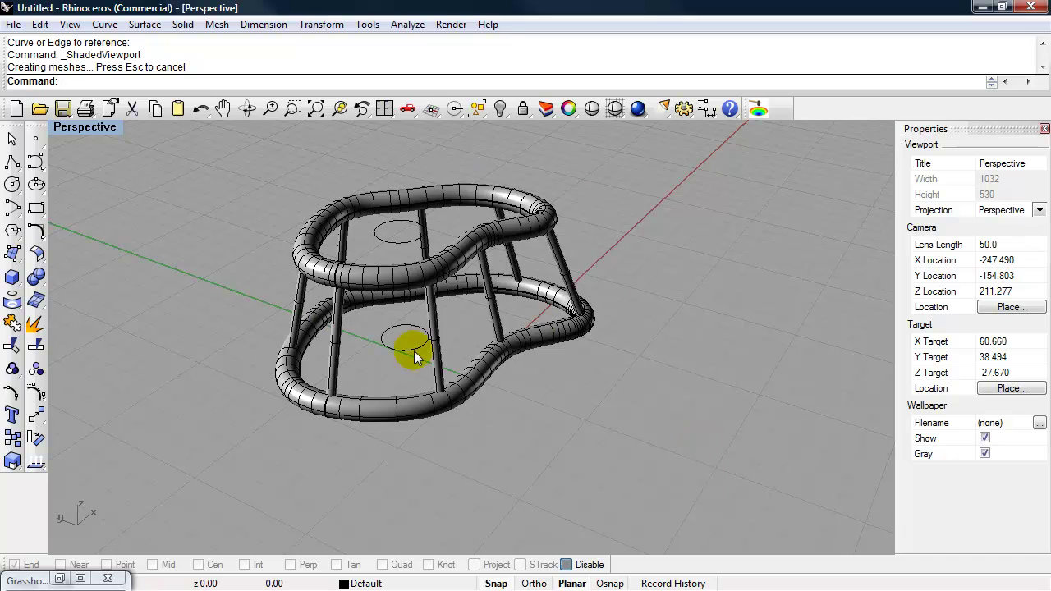
Select all curves with SelCrv and hide the four guide curves.
text(elCrv)
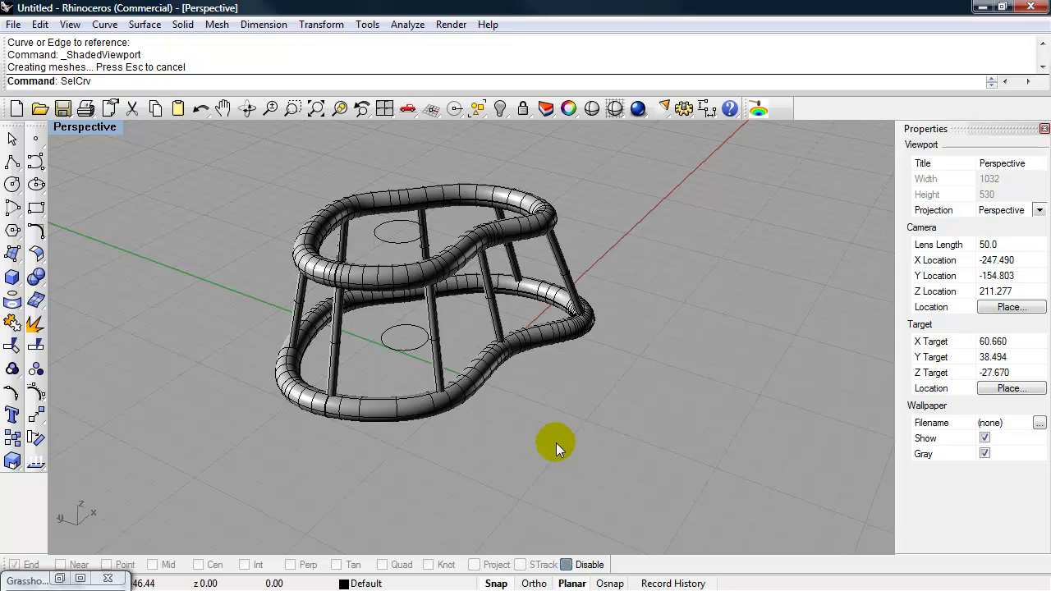
key(Return)
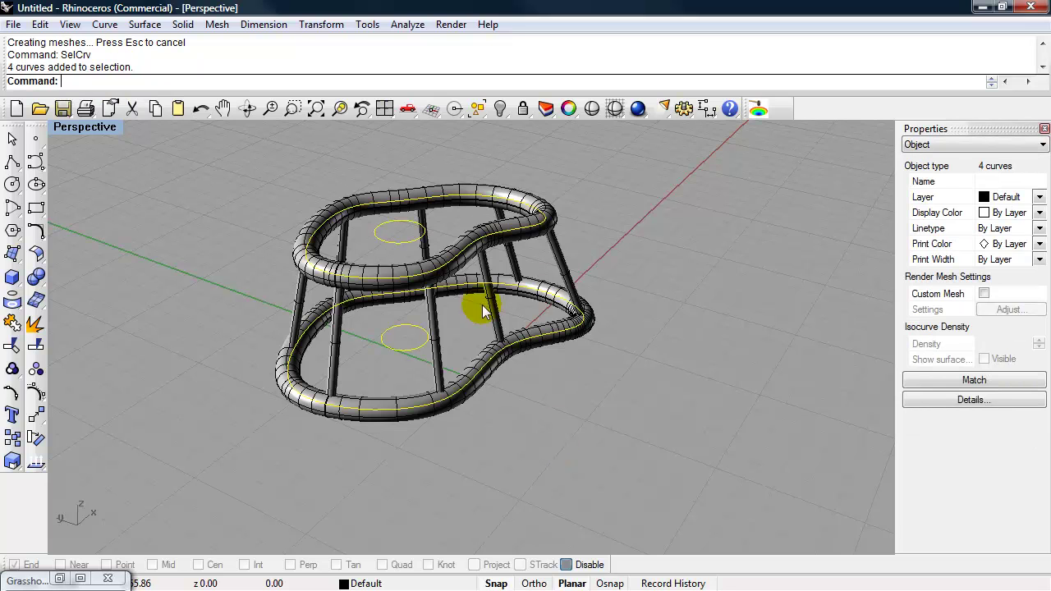
text(Hide)
key(Return)
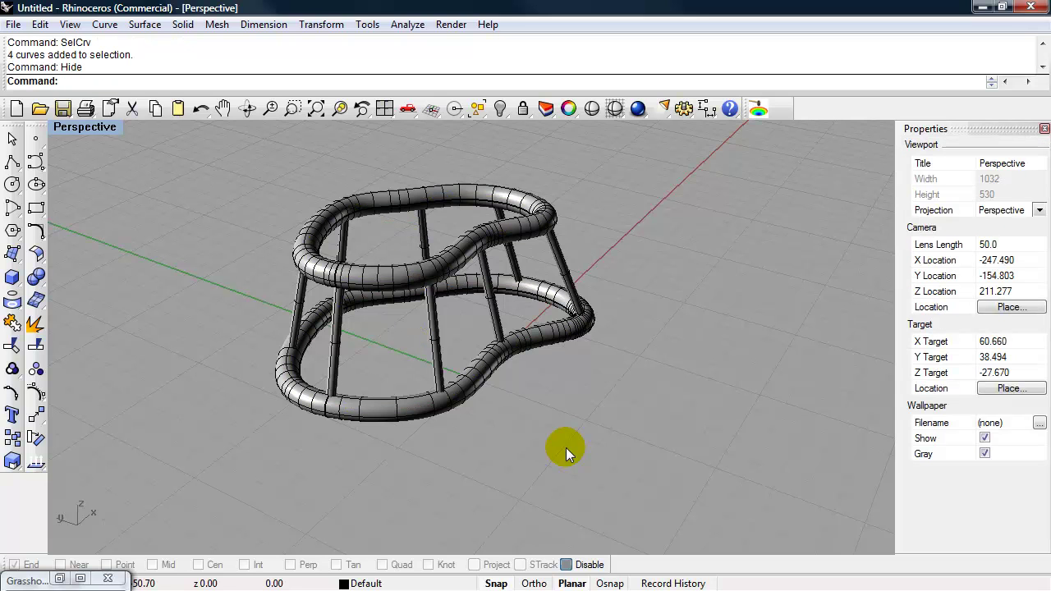
Window-select all the pipes and BooleanUnion them together.
drag(606, 396, 167, 150)
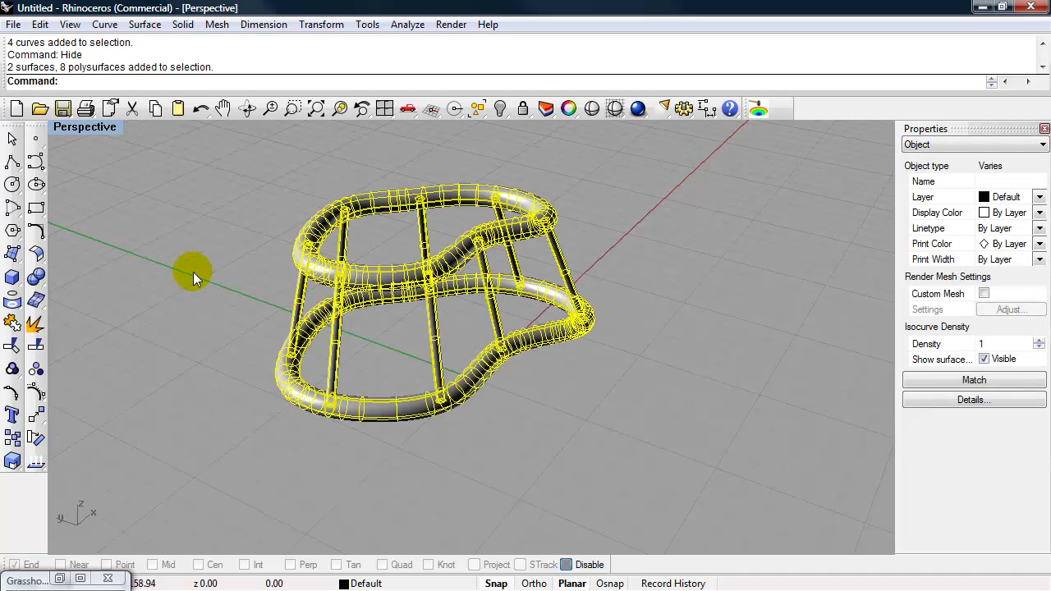
text(Boolean2Objects)
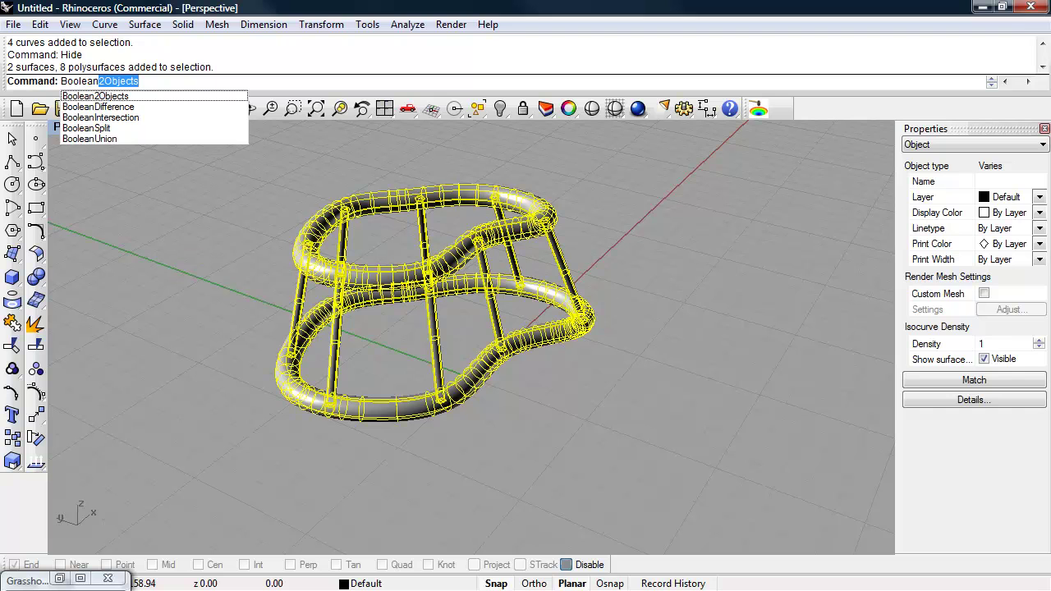
click(96, 139)
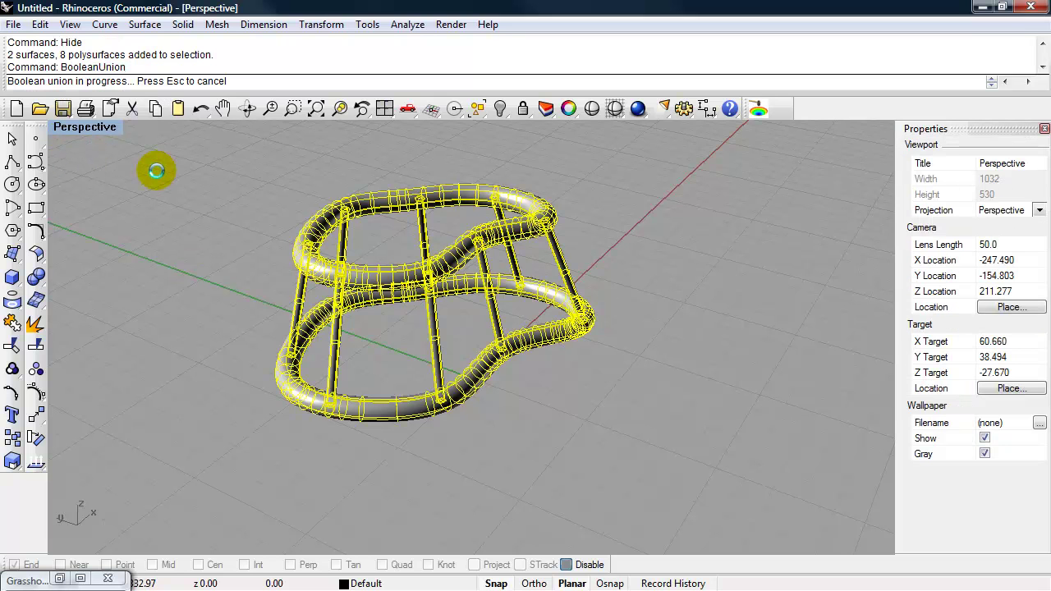
Check that the frame now selects as one unioned polysurface, leaving it selected.
click(299, 220)
click(264, 233)
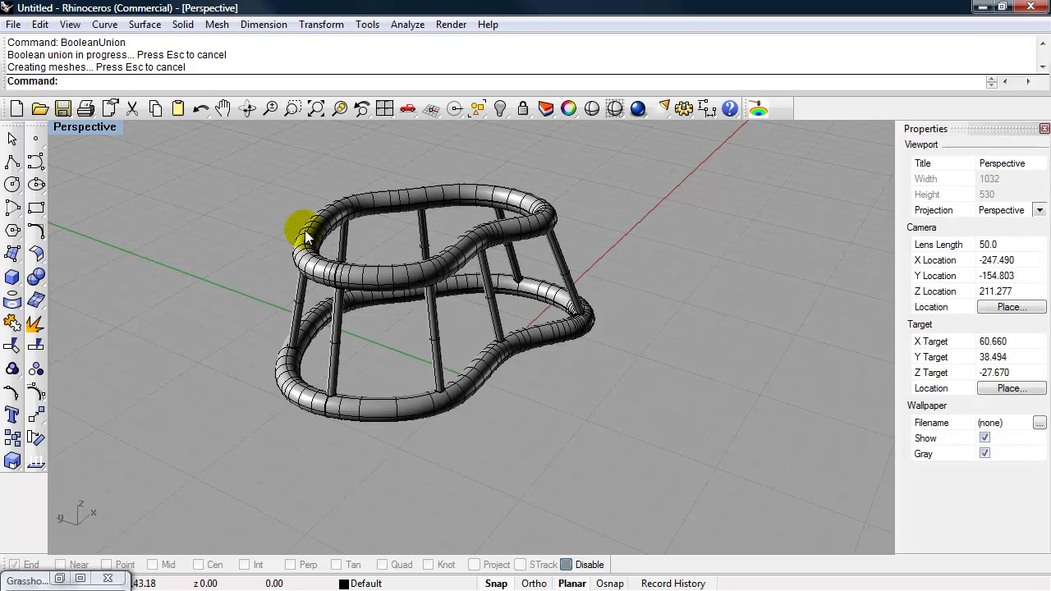
click(305, 230)
click(271, 226)
click(310, 227)
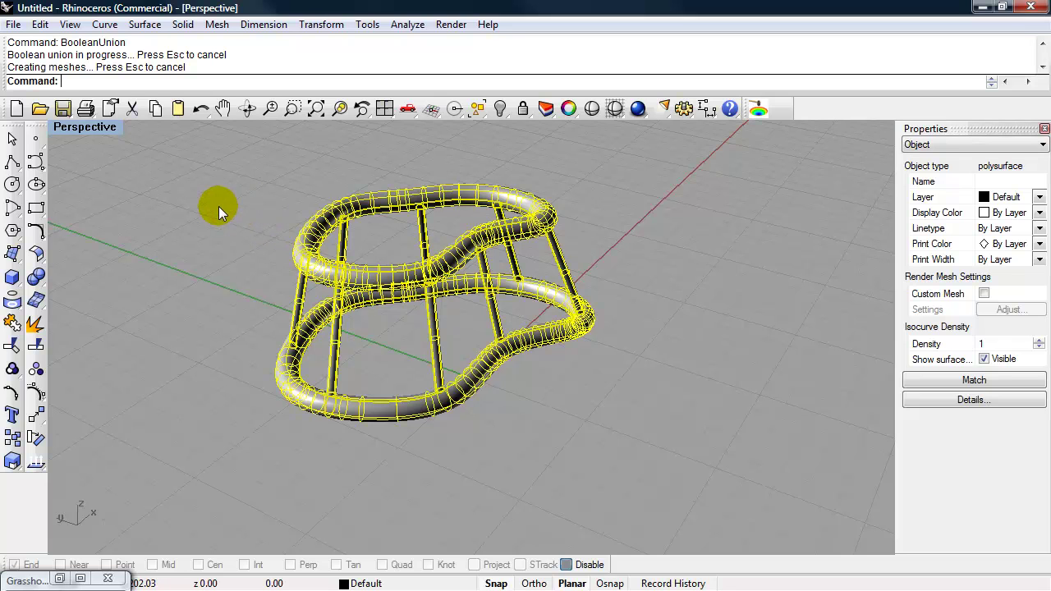
Mesh the frame, previewing and accepting the 3694-point, 3850-polygon mesh.
text(Mesh)
key(Return)
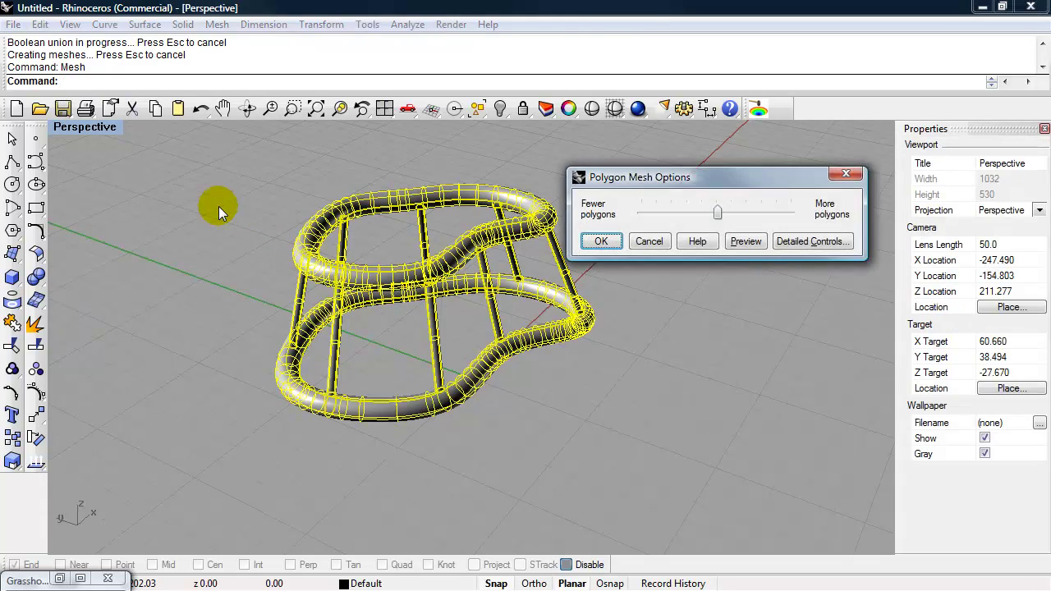
click(745, 241)
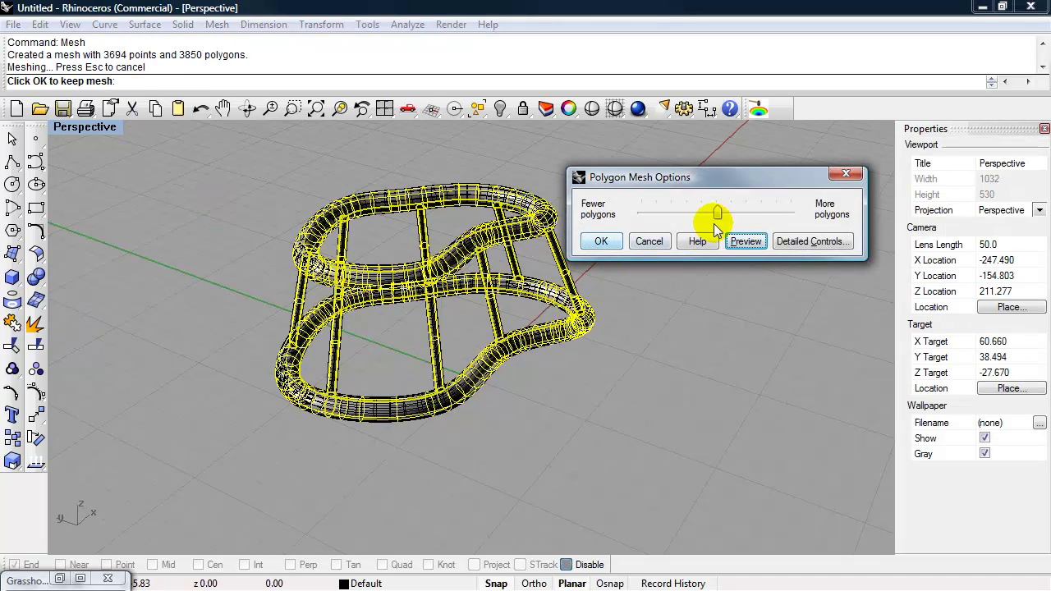
click(605, 242)
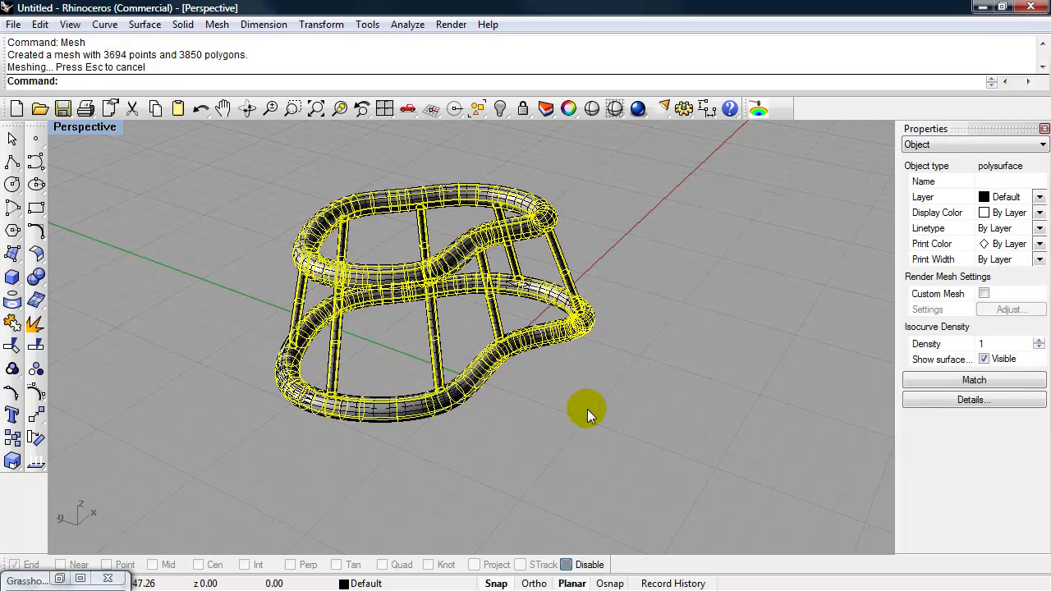
Hide the original polysurface and select the new mesh.
key(Return)
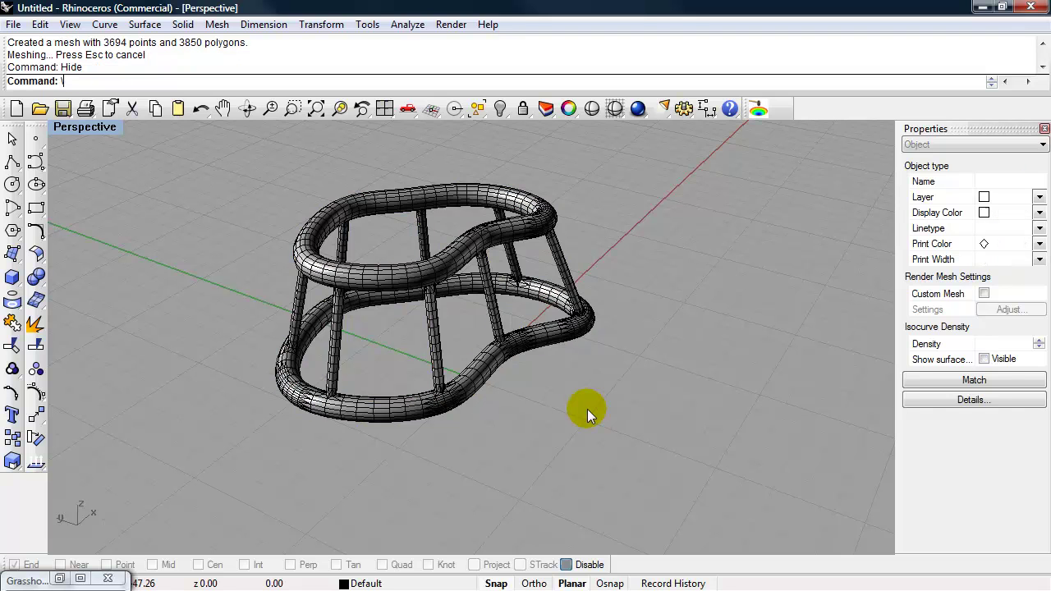
click(486, 256)
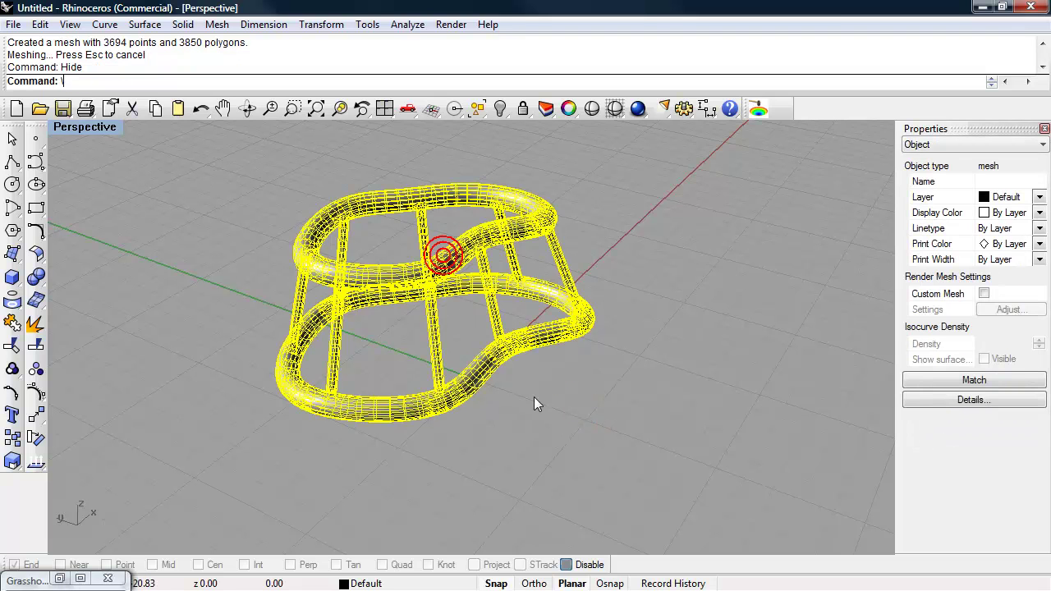
click(546, 406)
click(529, 350)
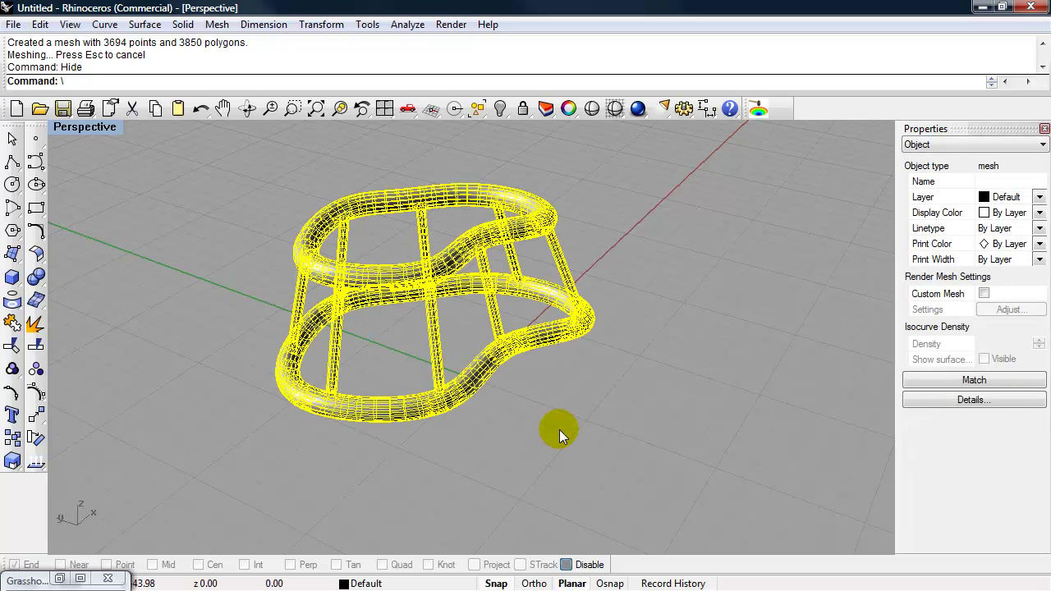
Run CheckMesh on the mesh and confirm it is good and closed, with no naked edges.
text(\checkmesh)
key(Return)
text(CheckMesh)
key(Return)
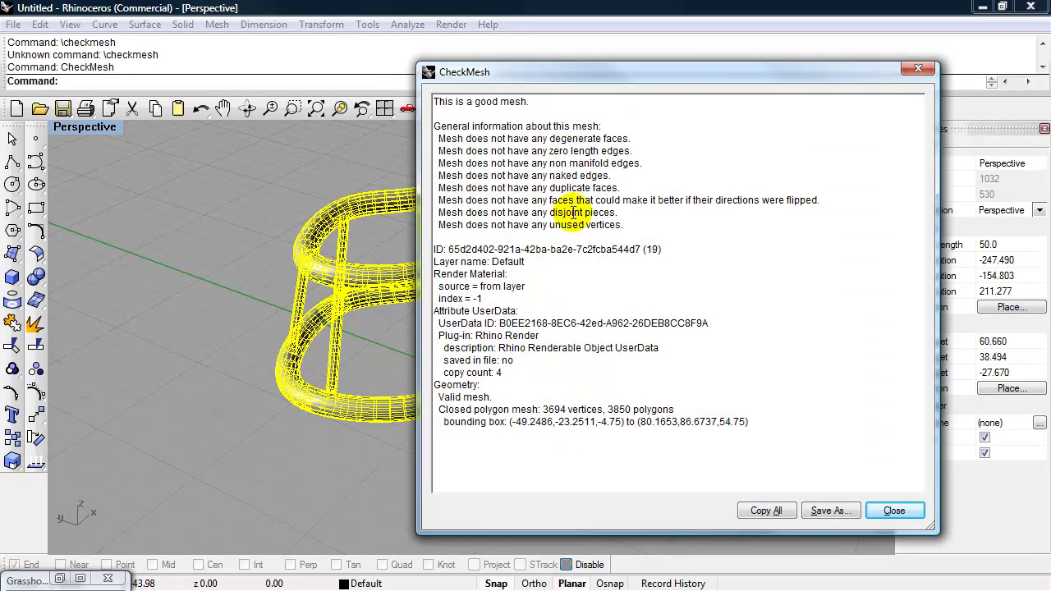
drag(609, 175, 542, 175)
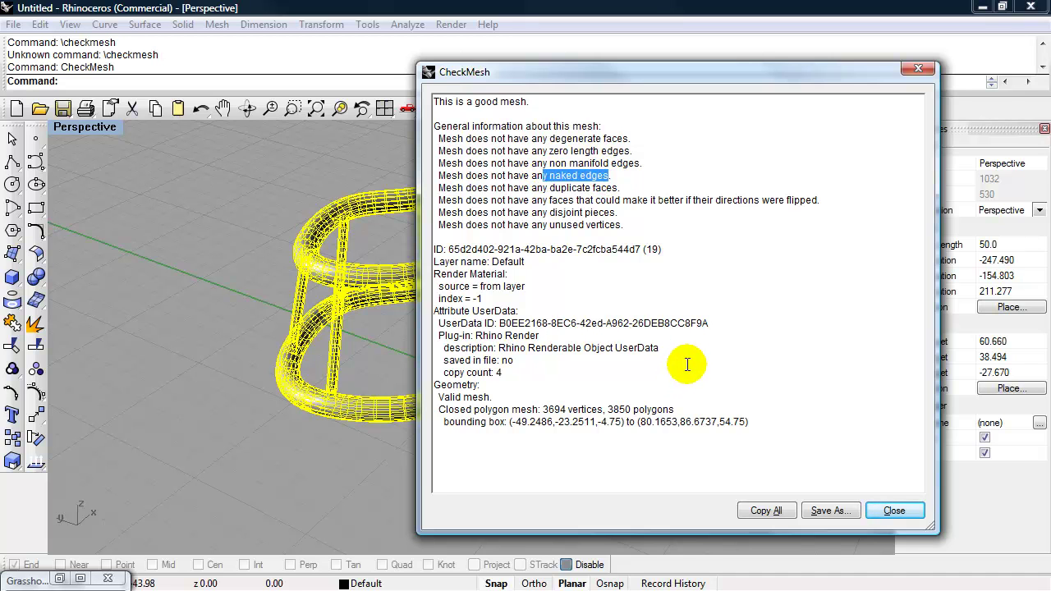